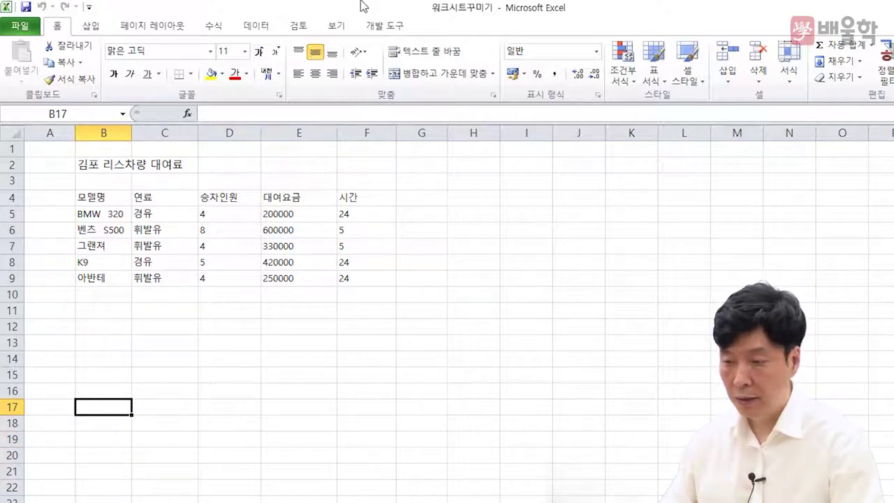
Create a new blank workbook
{"action": "left_click", "coordinate": [21, 28]}
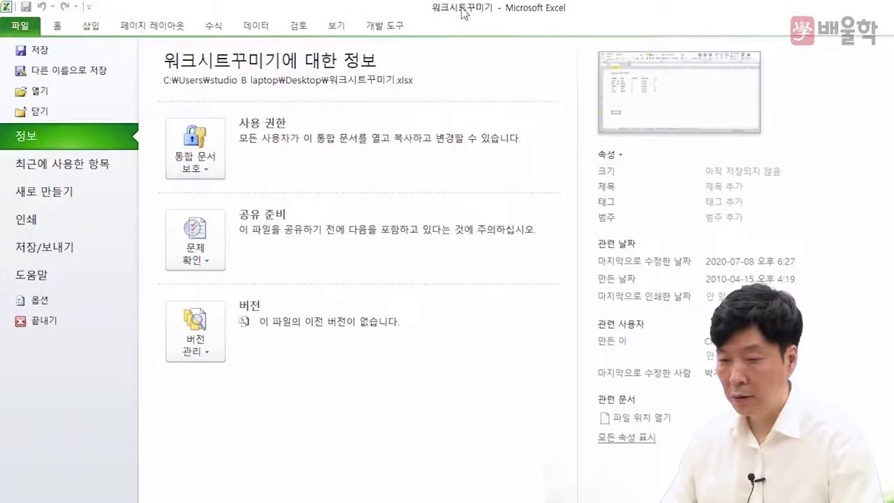
{"action": "left_click", "coordinate": [27, 190]}
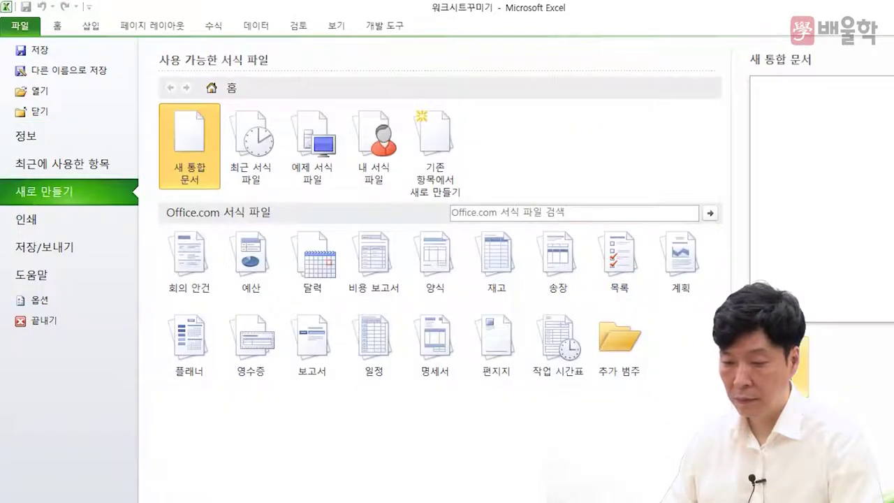
{"action": "key", "text": "ctrl+n"}
{"action": "left_click", "coordinate": [650, 234]}
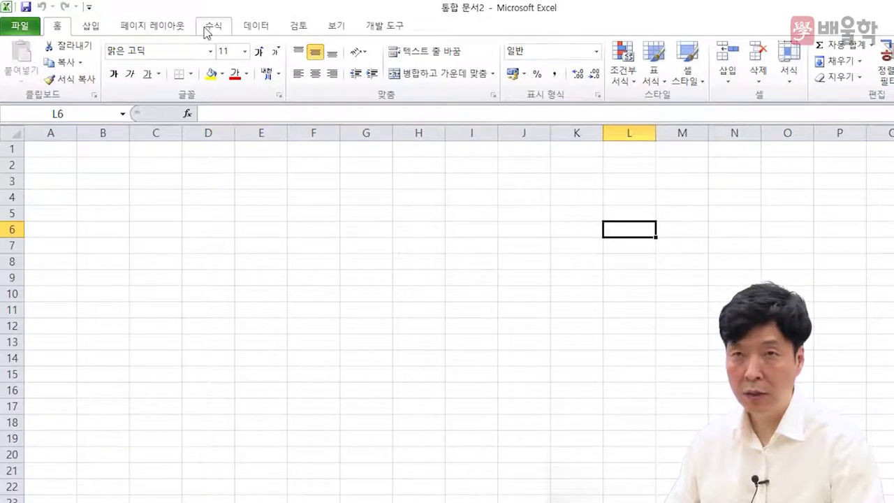
{"action": "left_click", "coordinate": [31, 28]}
{"action": "left_click", "coordinate": [57, 28]}
{"action": "left_click", "coordinate": [90, 34]}
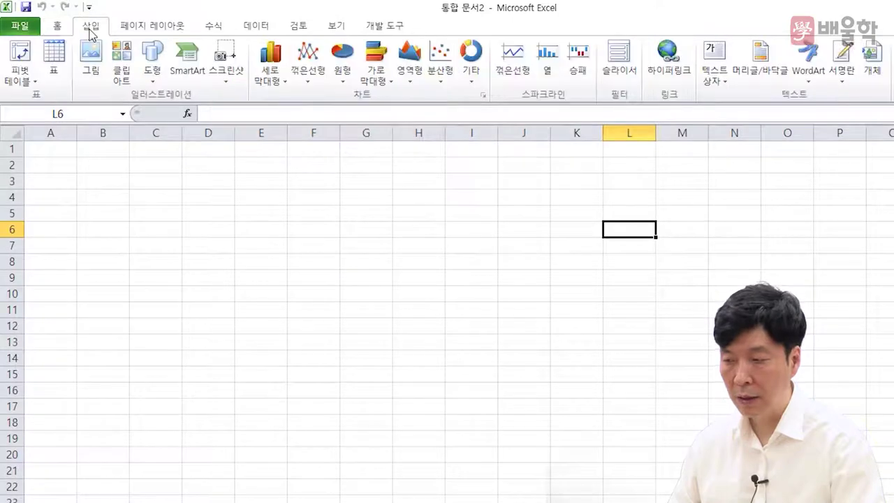
{"action": "left_click", "coordinate": [151, 28]}
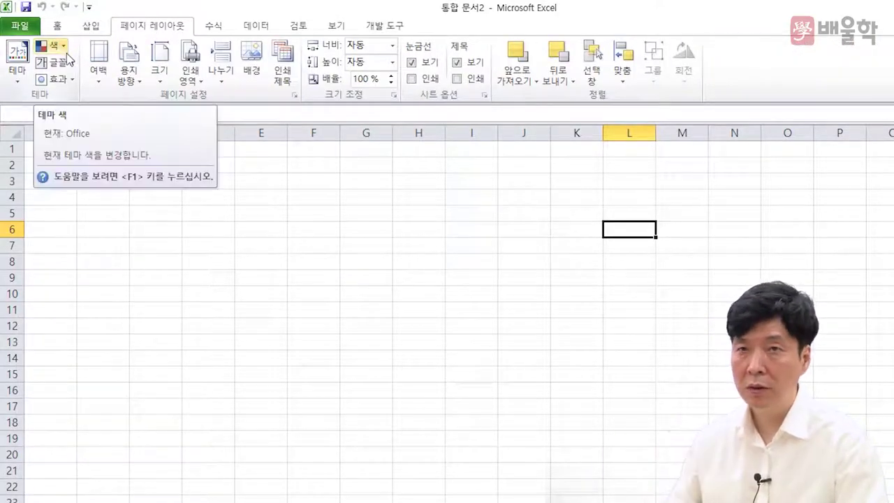
{"action": "left_click", "coordinate": [58, 27]}
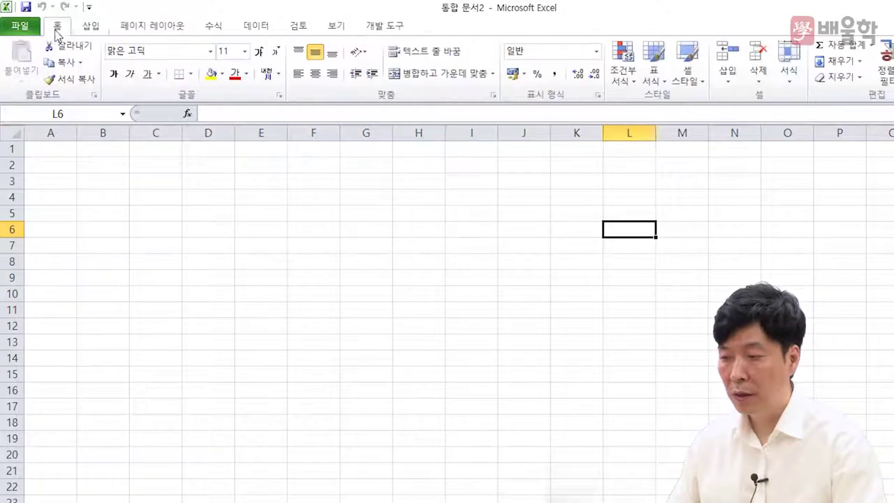
{"action": "left_click", "coordinate": [90, 26]}
{"action": "left_click", "coordinate": [148, 28]}
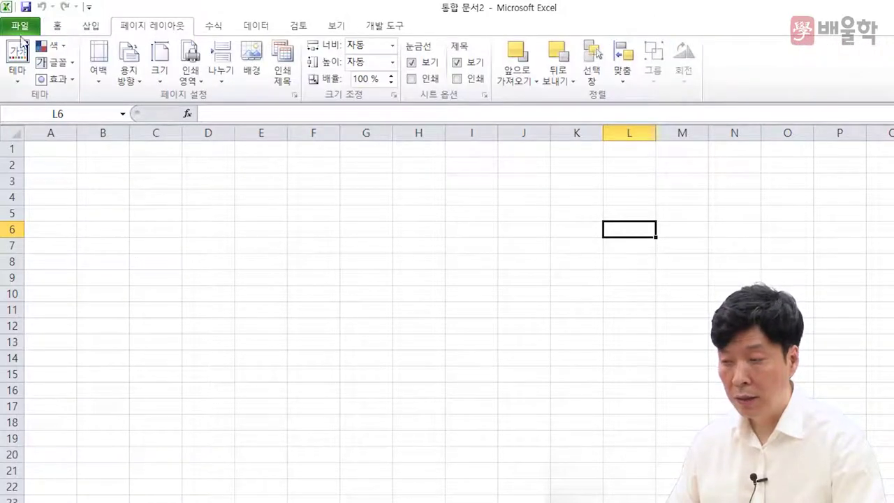
{"action": "left_click", "coordinate": [52, 30]}
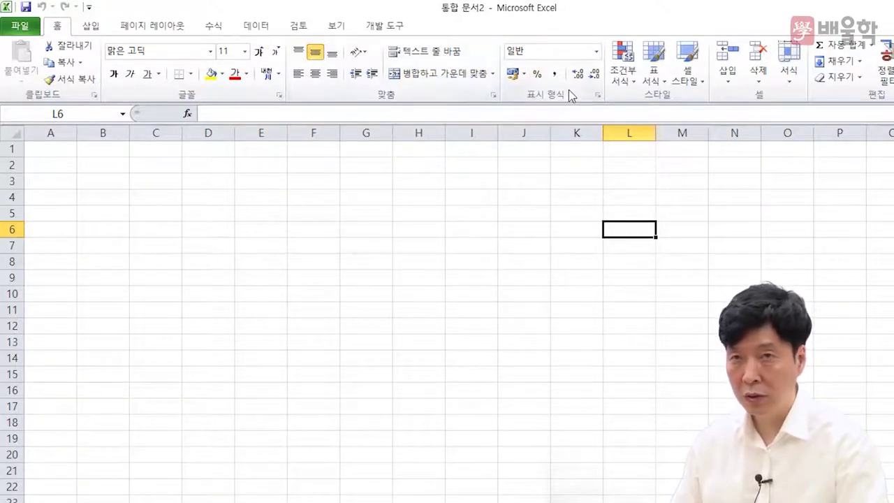
{"action": "left_click", "coordinate": [184, 238]}
{"action": "left_click", "coordinate": [138, 193]}
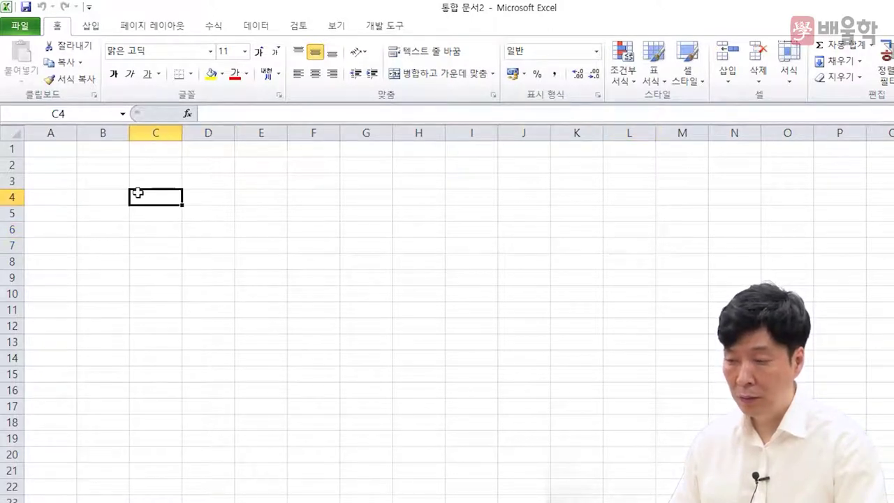
{"action": "left_click", "coordinate": [75, 167]}
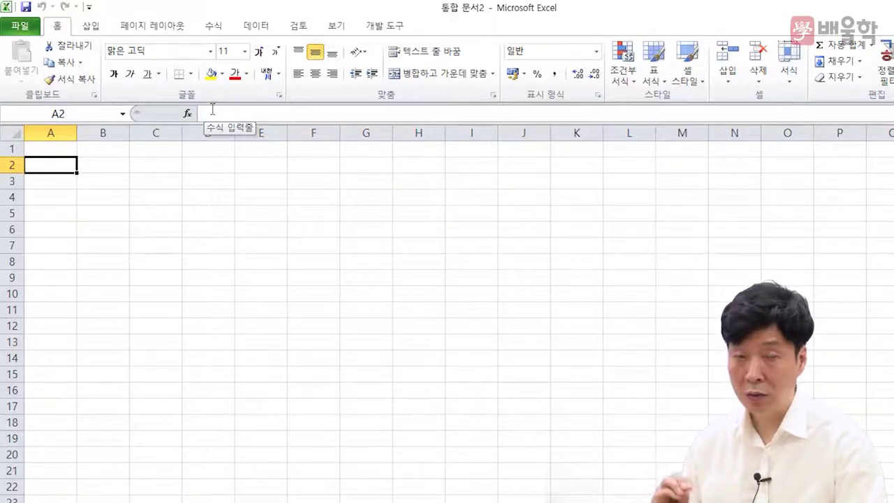
{"action": "left_click", "coordinate": [144, 202]}
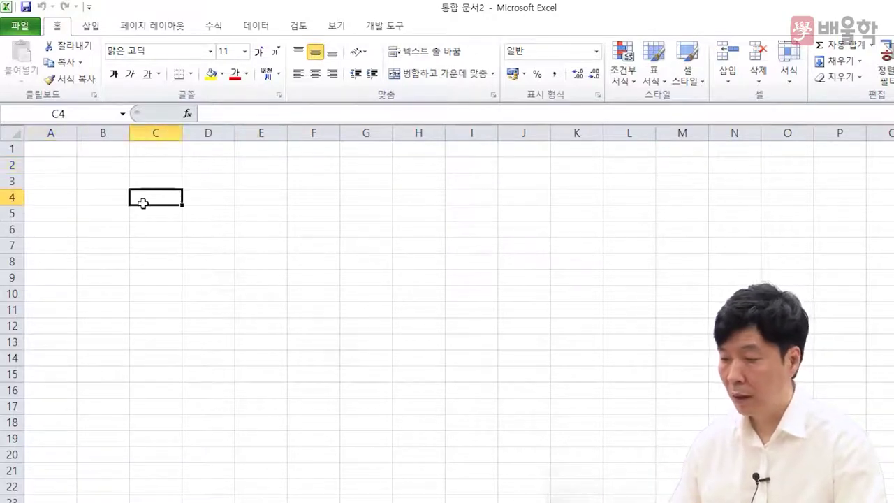
{"action": "left_click", "coordinate": [116, 226]}
{"action": "left_click", "coordinate": [112, 165]}
{"action": "left_click", "coordinate": [165, 166]}
{"action": "left_click", "coordinate": [163, 198]}
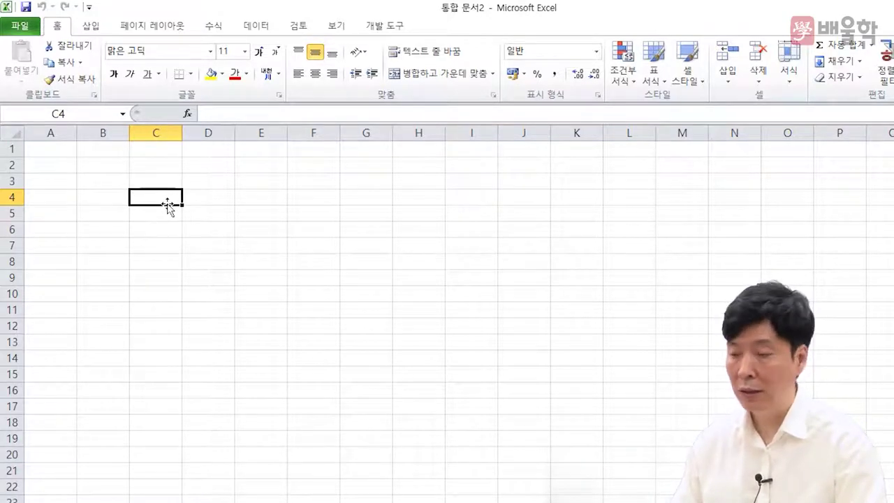
{"action": "left_click", "coordinate": [117, 196]}
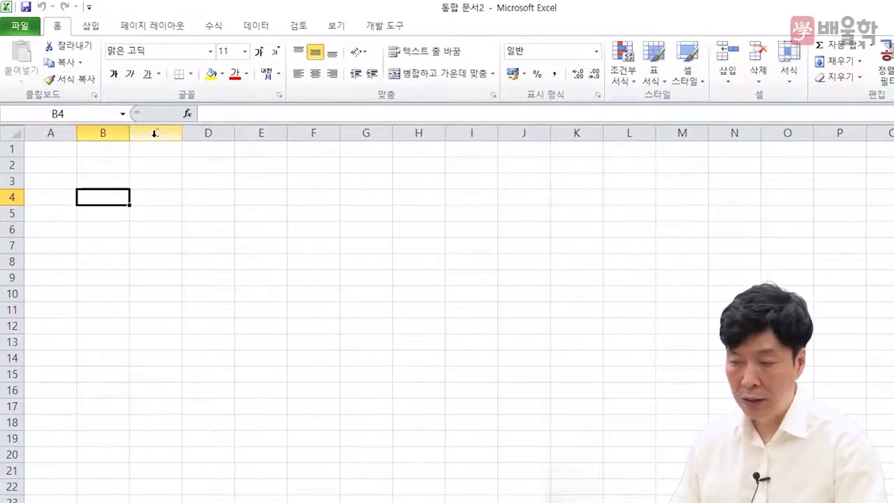
{"action": "left_click", "coordinate": [127, 175]}
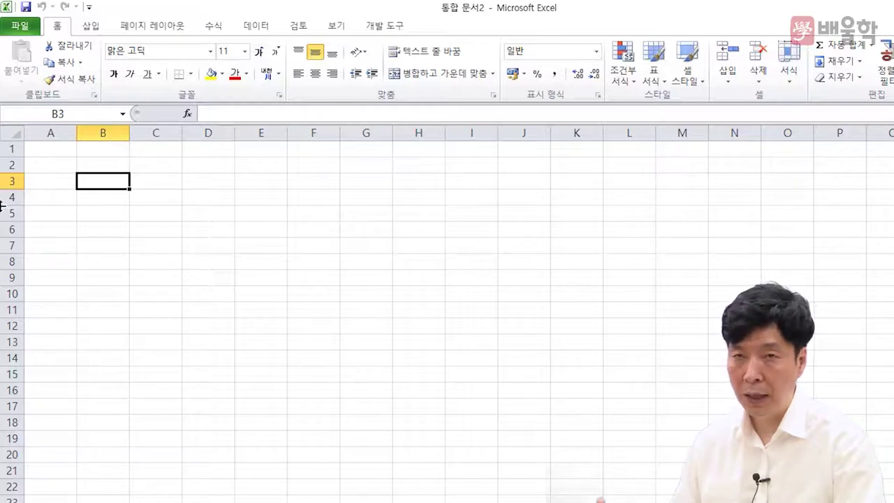
{"action": "left_click", "coordinate": [69, 277]}
{"action": "scroll", "coordinate": [73, 275], "scroll_direction": "down", "scroll_amount": 1}
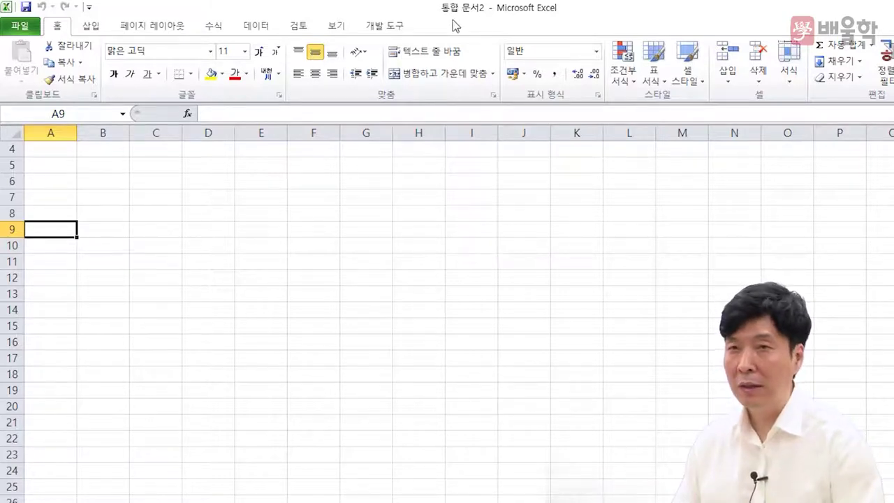
{"action": "left_click", "coordinate": [314, 229]}
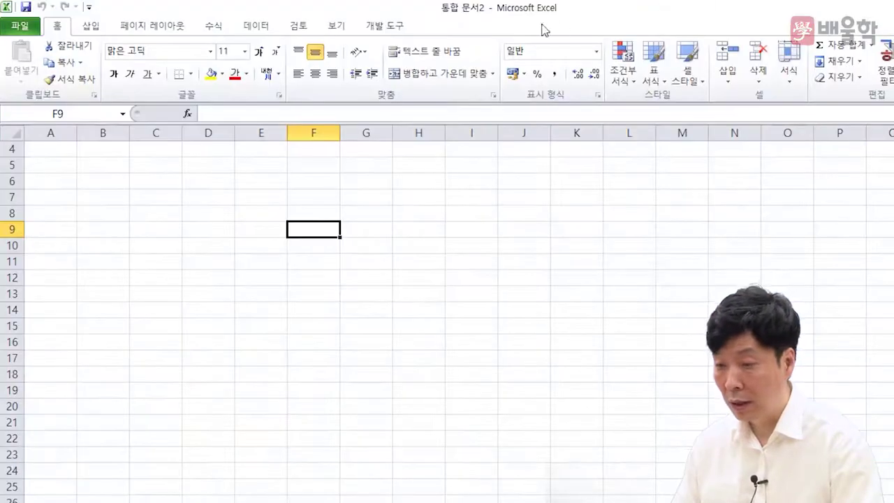
Switch back to the open workbook 워크시트꾸미기
{"action": "left_click", "coordinate": [348, 26]}
{"action": "left_click", "coordinate": [778, 69]}
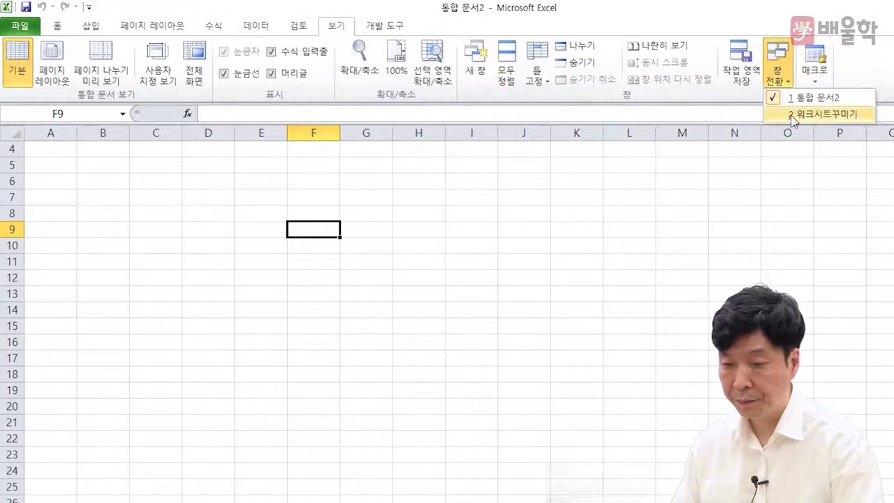
{"action": "left_click", "coordinate": [793, 114]}
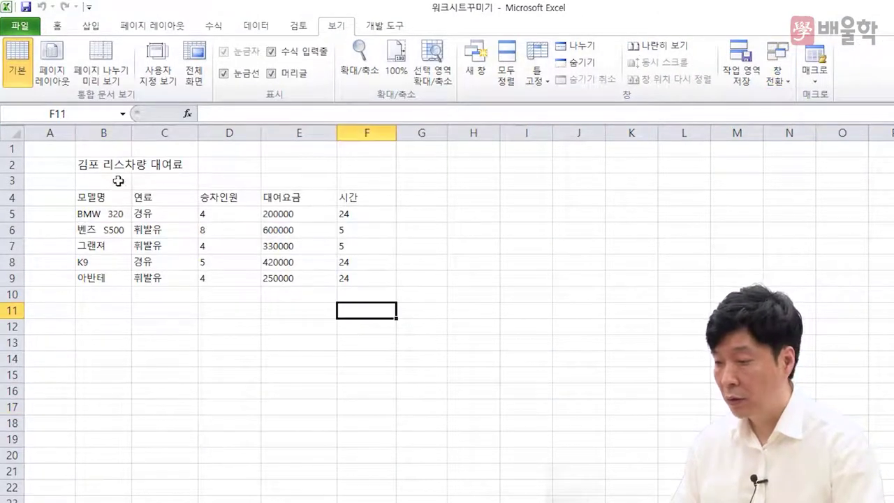
Compare the plain car rental table with the finished, formatted version on the following sheet
{"action": "left_click", "coordinate": [102, 165]}
{"action": "left_click", "coordinate": [296, 215]}
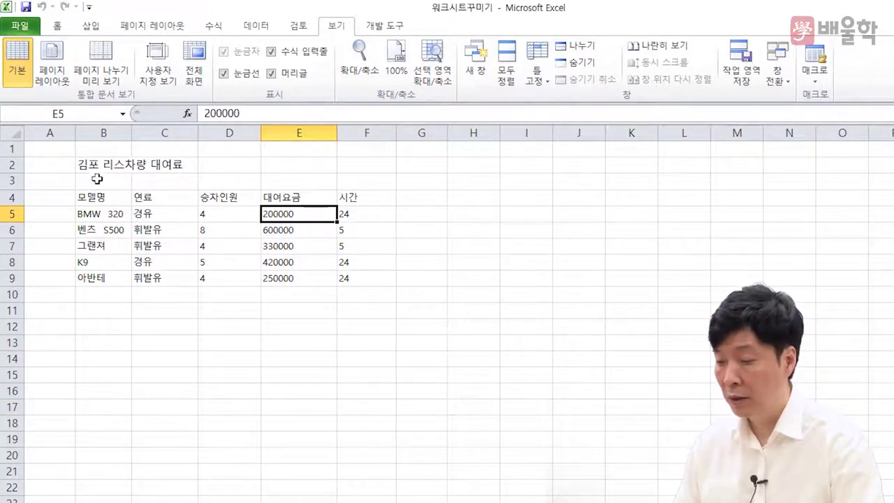
{"action": "key", "text": "ctrl+Page_Down"}
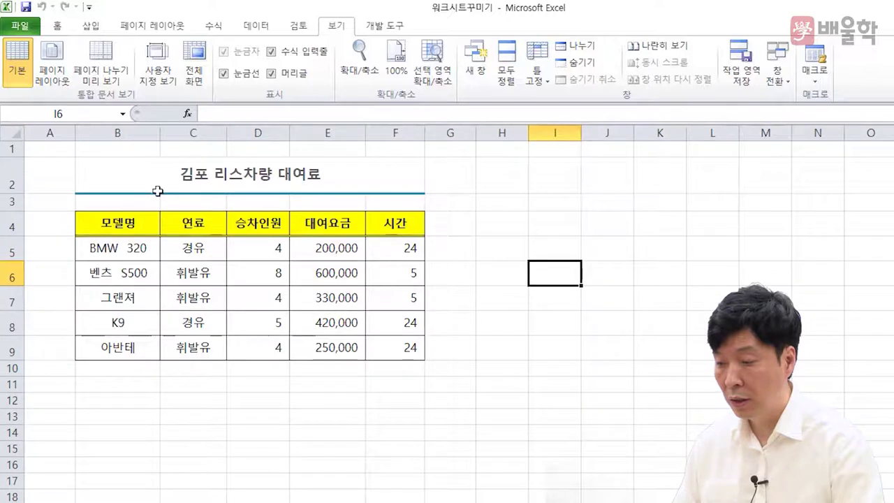
{"action": "left_click", "coordinate": [158, 188]}
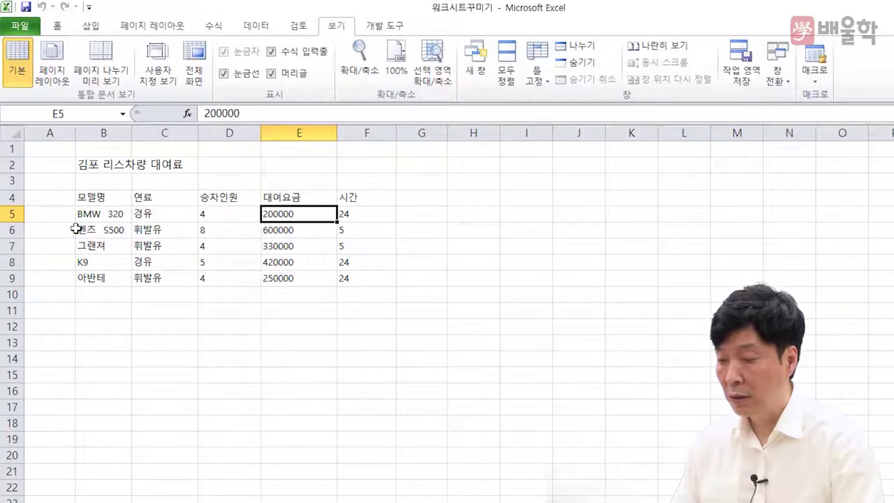
{"action": "left_click", "coordinate": [93, 163]}
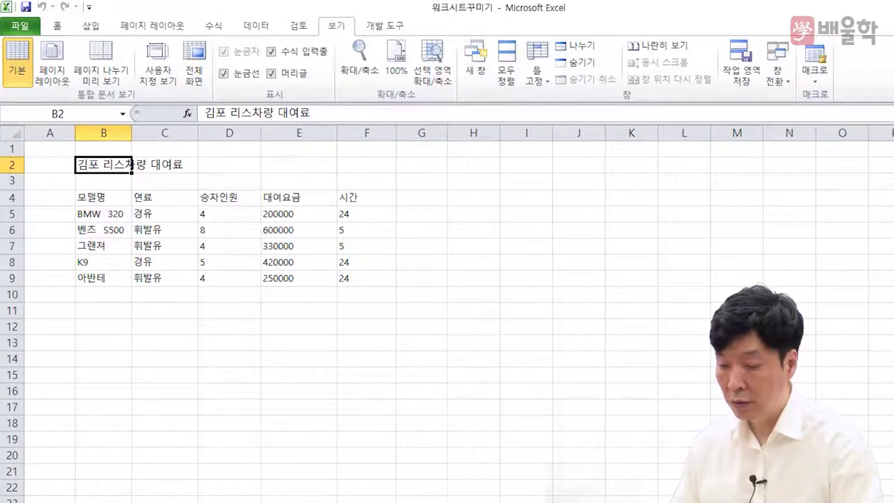
Open an empty worksheet in the 워크시트꾸미기 workbook for building the table
{"action": "mouse_move", "coordinate": [449, 502]}
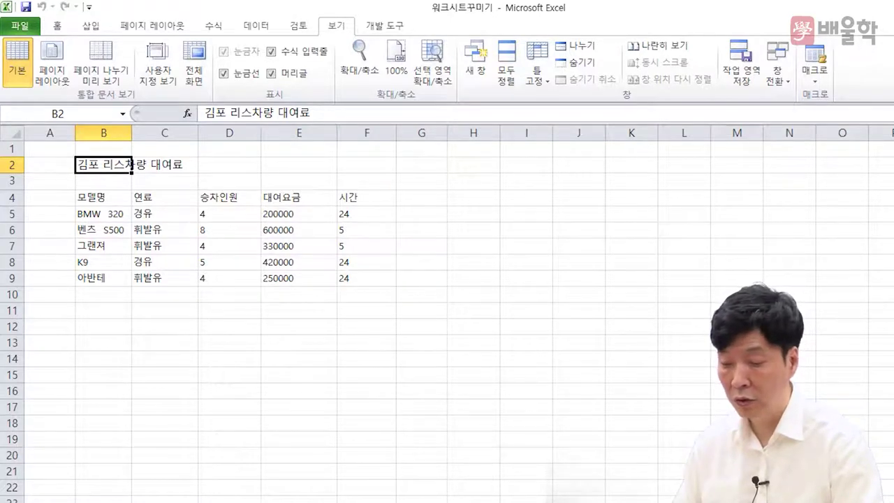
{"action": "key", "text": "ctrl+Page_Down"}
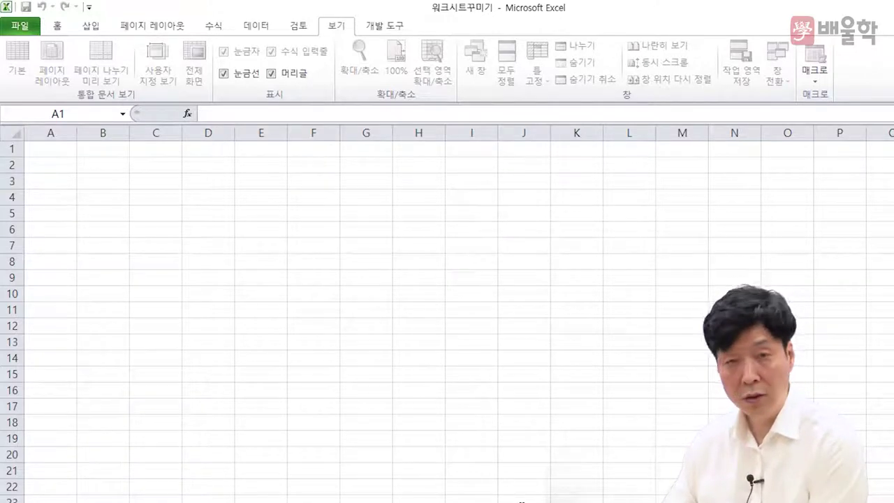
{"action": "key", "text": "alt+Tab"}
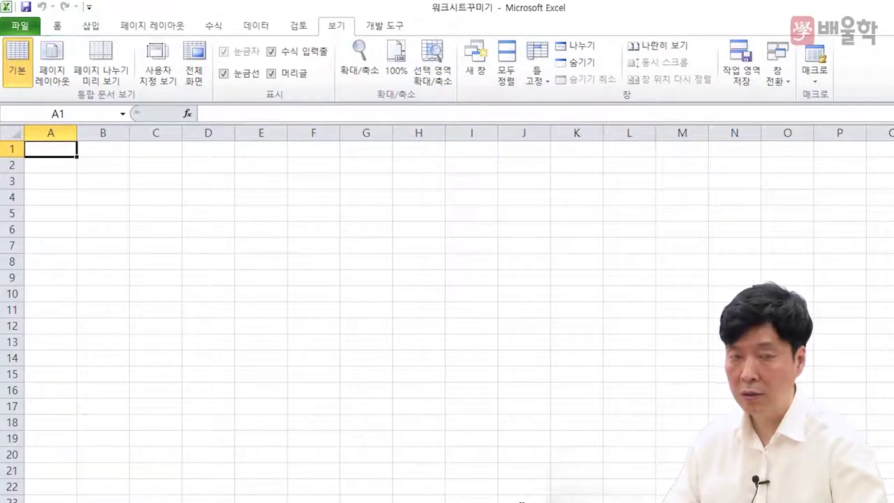
{"action": "left_click", "coordinate": [208, 310]}
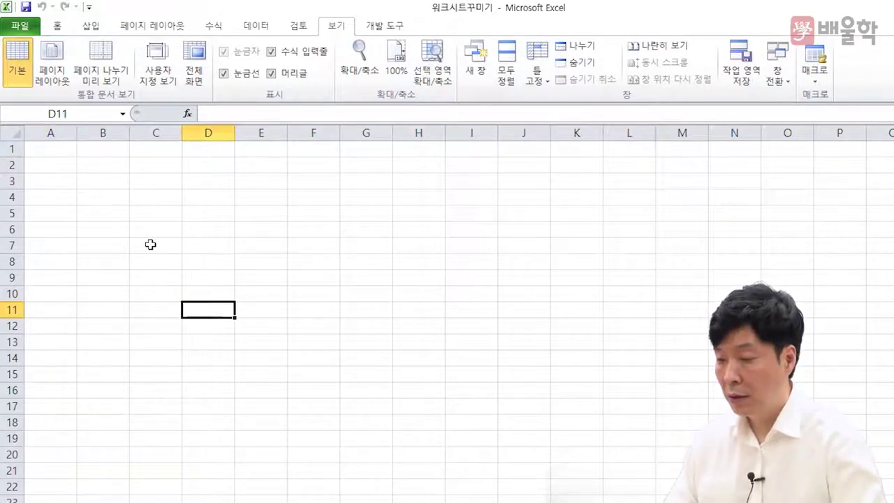
{"action": "left_click", "coordinate": [106, 180]}
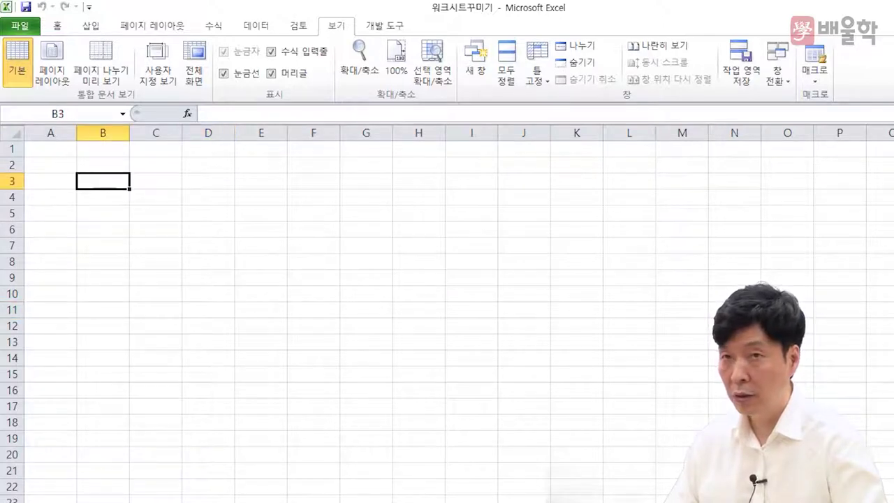
Enter the title "김포 리스 차량 대여료" in cell B2
{"action": "left_click", "coordinate": [96, 166]}
{"action": "type", "text": "김"}
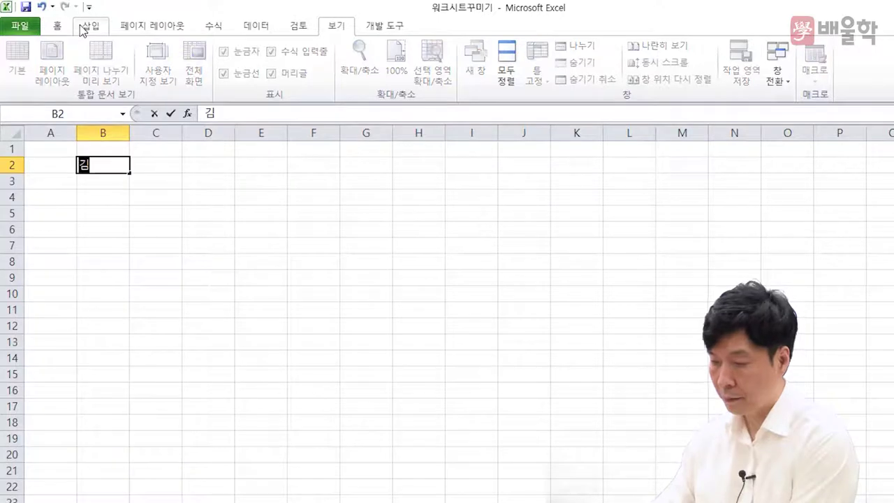
{"action": "type", "text": "포 리스"}
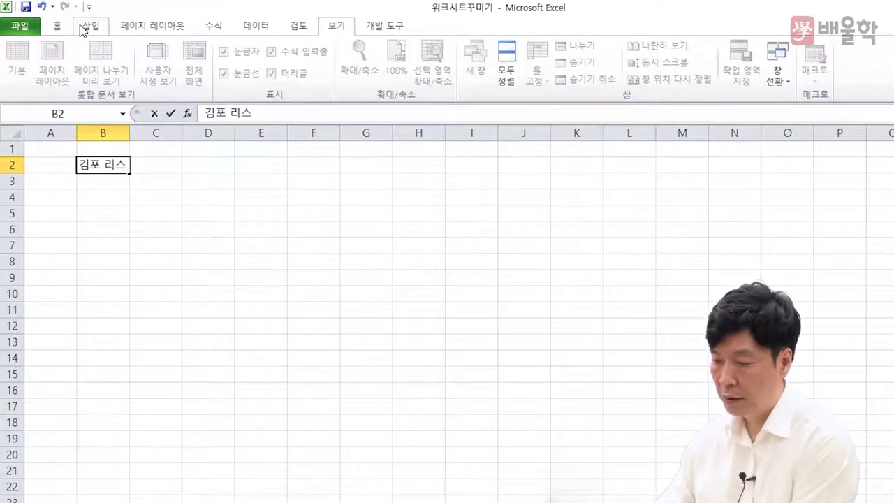
{"action": "type", "text": " 차랴량 대여료"}
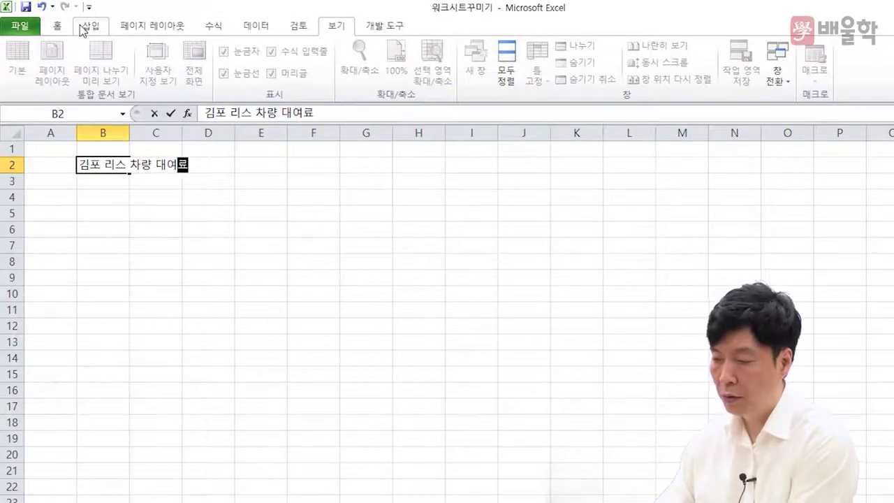
{"action": "key", "text": "Return"}
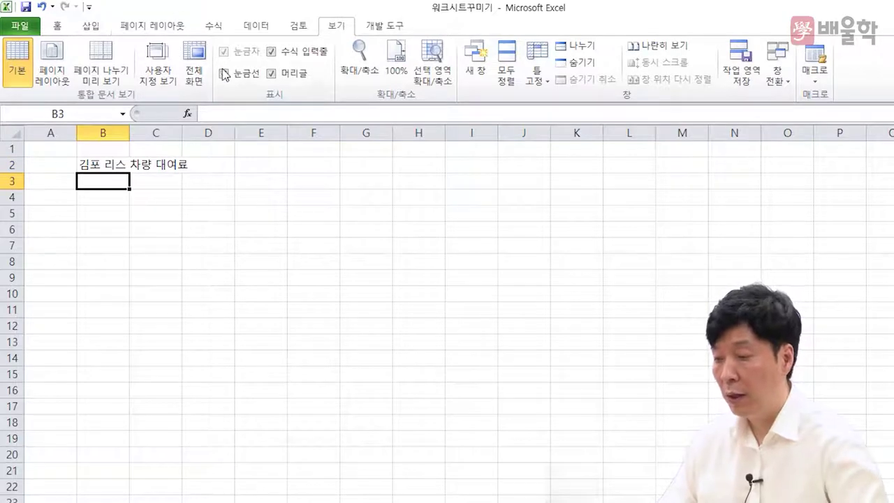
{"action": "left_click", "coordinate": [115, 162]}
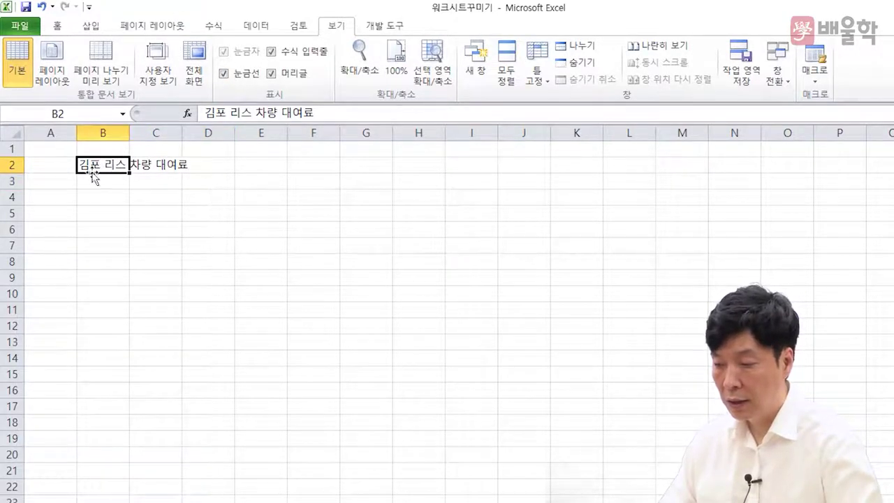
{"action": "left_click", "coordinate": [116, 176]}
{"action": "left_click", "coordinate": [114, 166]}
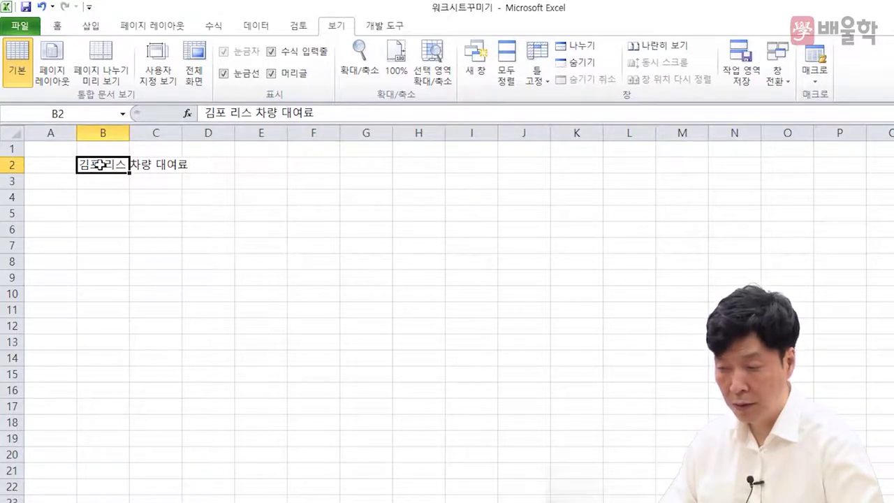
{"action": "left_click", "coordinate": [184, 214]}
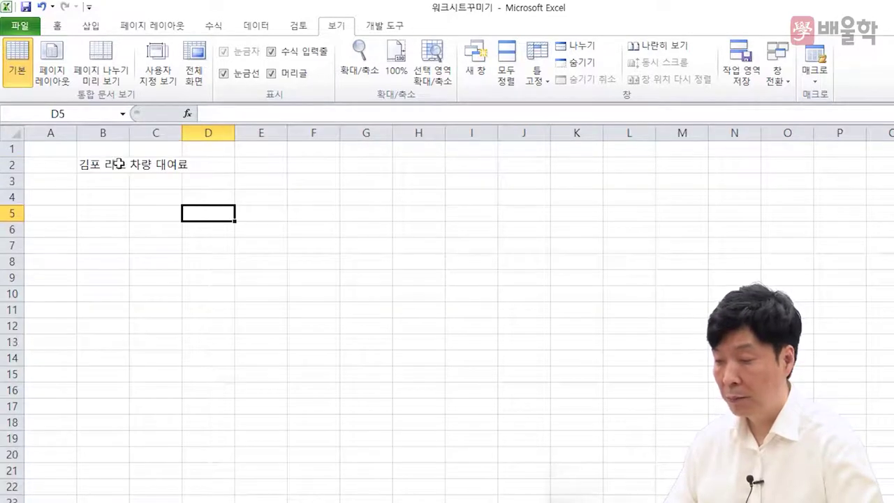
Try merging and centering the title across B2:F2, and unmerge the cells again
{"action": "left_click", "coordinate": [106, 163]}
{"action": "left_click_drag", "start_coordinate": [112, 163], "coordinate": [279, 167]}
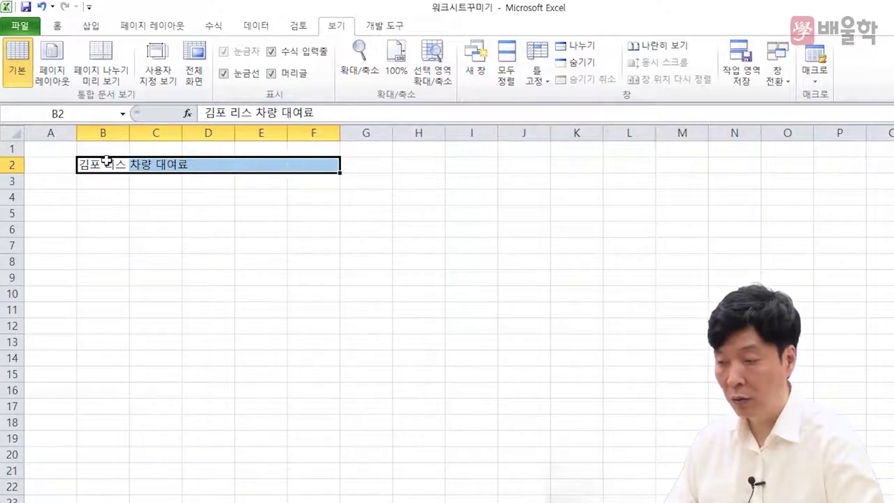
{"action": "left_click_drag", "start_coordinate": [103, 163], "coordinate": [296, 170]}
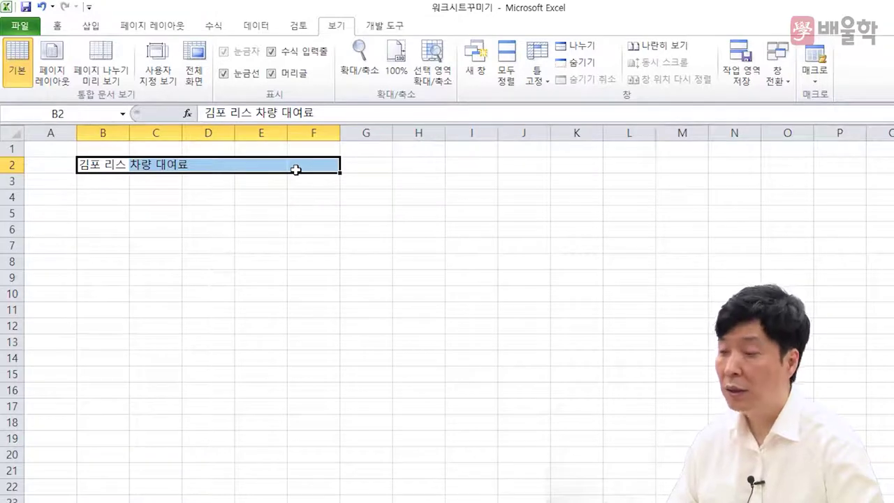
{"action": "left_click", "coordinate": [57, 27]}
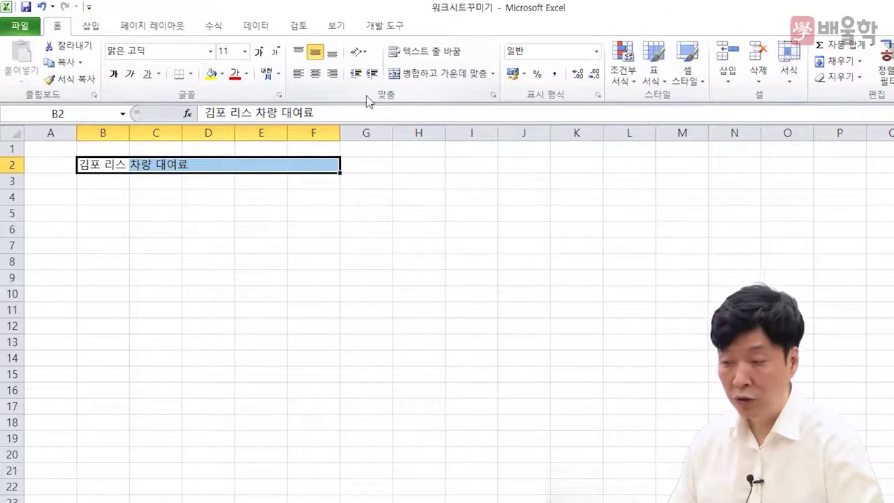
{"action": "left_click", "coordinate": [438, 79]}
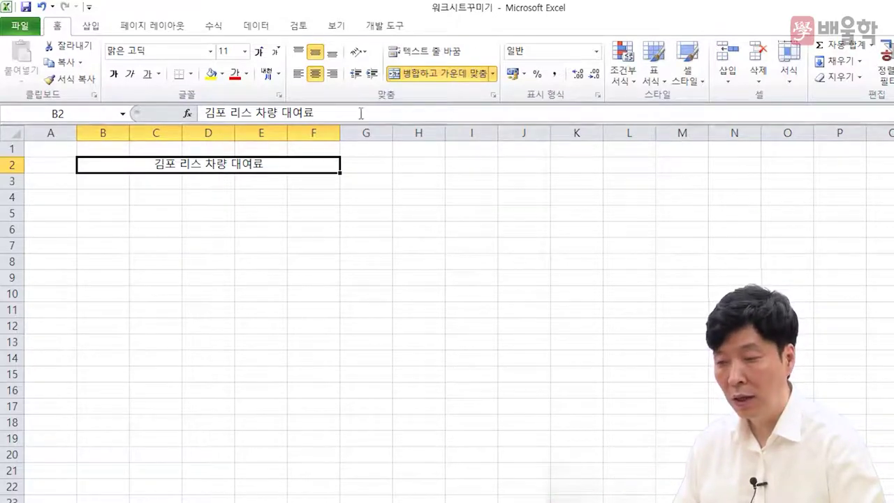
{"action": "left_click", "coordinate": [443, 76]}
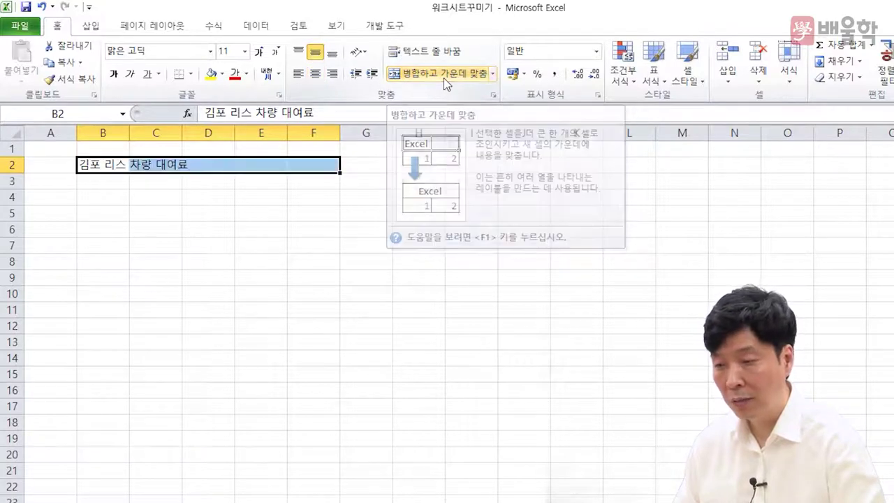
{"action": "left_click", "coordinate": [270, 305]}
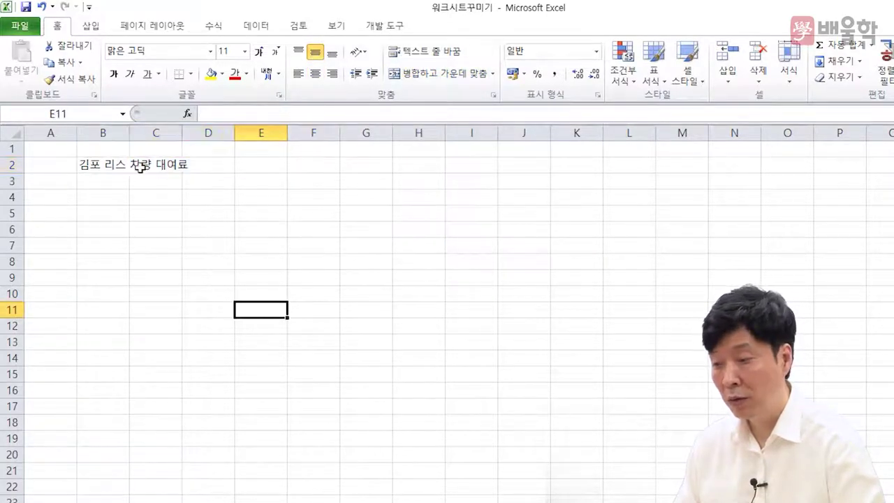
Merge and center the title across cells B2:F2
{"action": "left_click", "coordinate": [117, 165]}
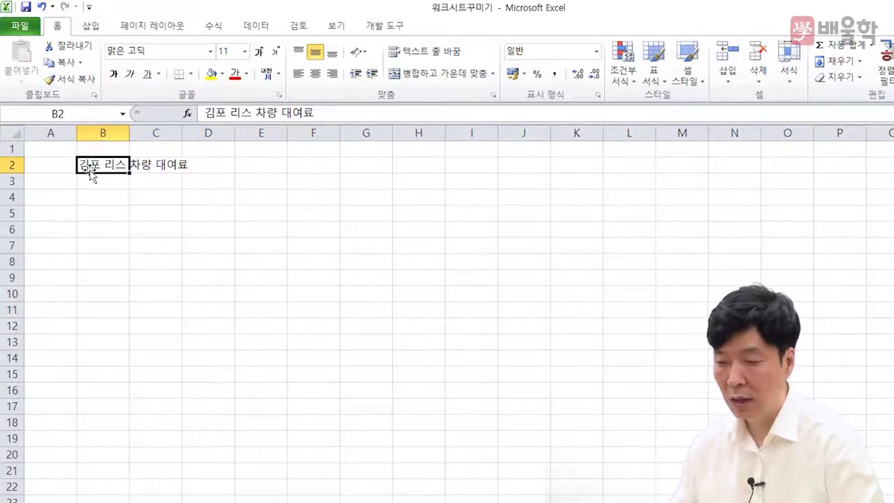
{"action": "left_click_drag", "start_coordinate": [95, 167], "coordinate": [300, 168]}
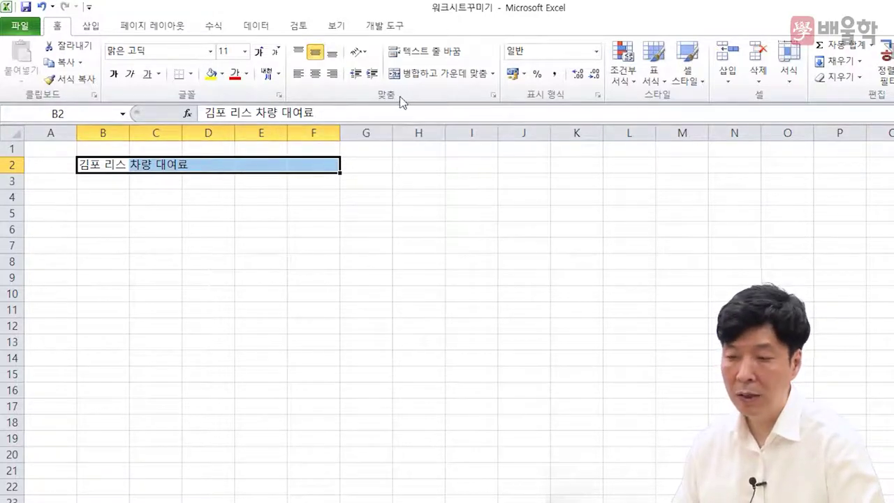
{"action": "left_click", "coordinate": [425, 77]}
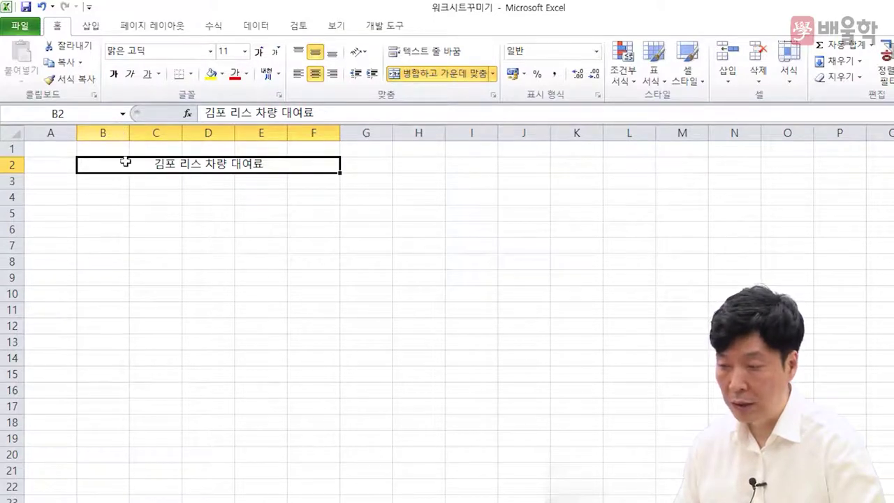
Change the font of the merged title to 궁서체
{"action": "left_click", "coordinate": [210, 52]}
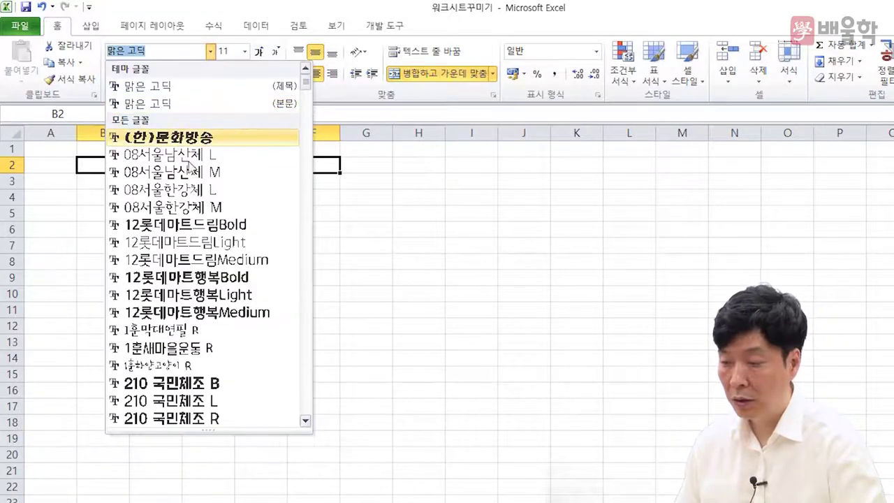
{"action": "scroll", "coordinate": [178, 192], "scroll_direction": "down", "scroll_amount": 2}
{"action": "scroll", "coordinate": [177, 196], "scroll_direction": "down", "scroll_amount": 3}
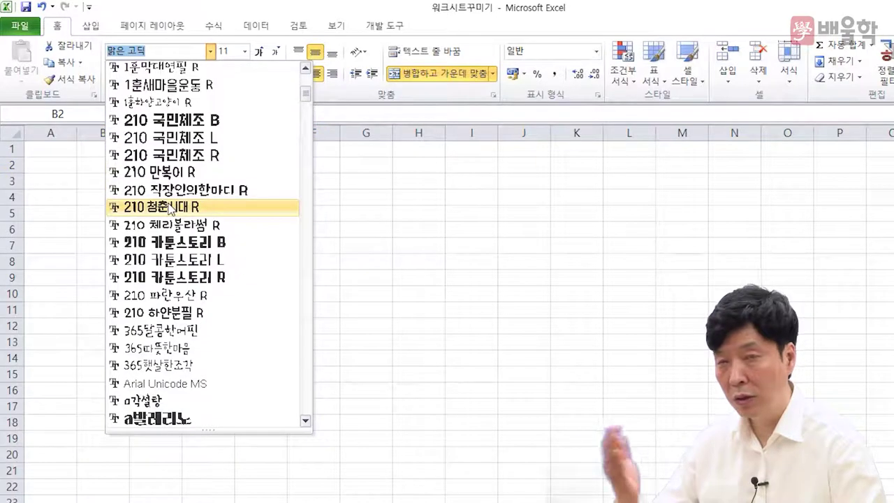
{"action": "scroll", "coordinate": [171, 208], "scroll_direction": "down", "scroll_amount": 2}
{"action": "scroll", "coordinate": [171, 208], "scroll_direction": "down", "scroll_amount": 12}
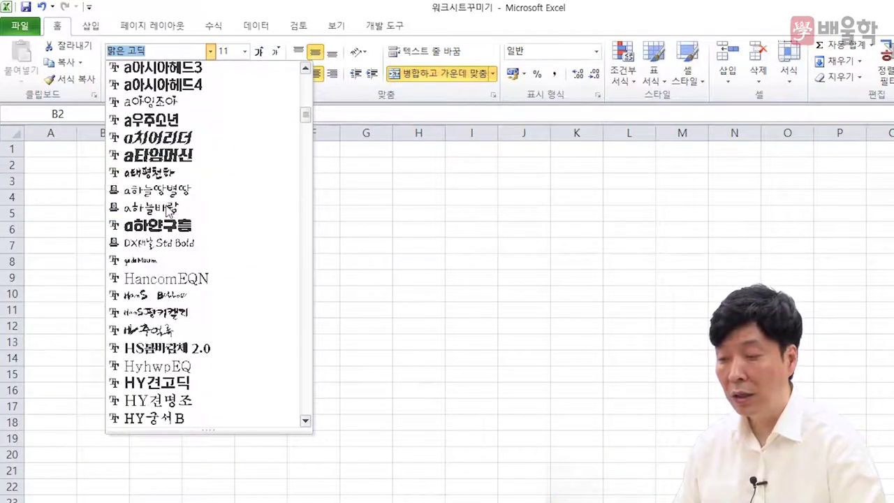
{"action": "scroll", "coordinate": [165, 210], "scroll_direction": "down", "scroll_amount": 8}
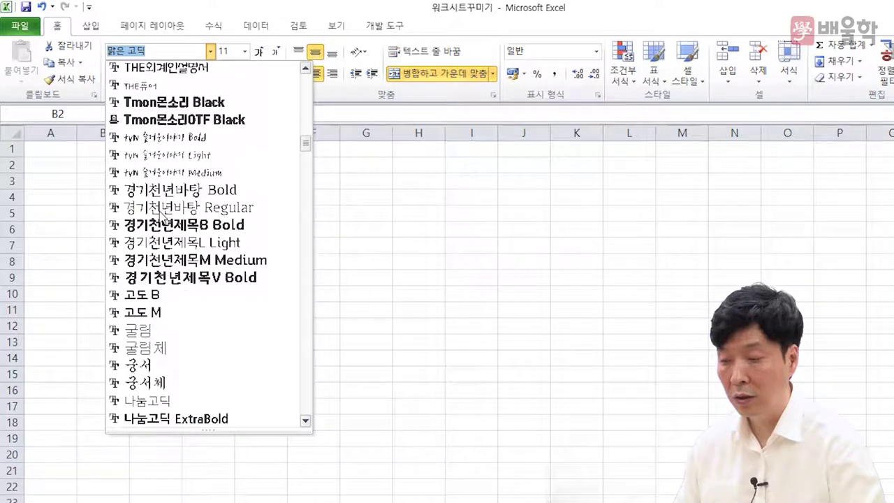
{"action": "scroll", "coordinate": [146, 340], "scroll_direction": "down", "scroll_amount": 3}
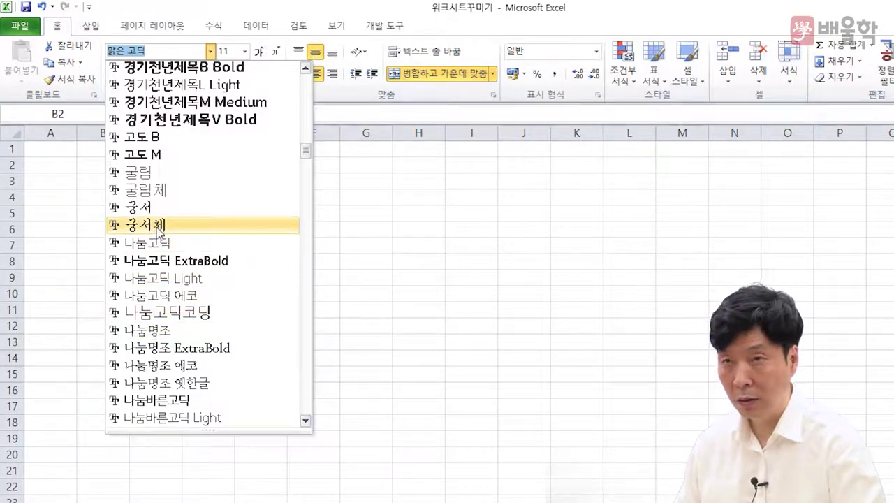
{"action": "left_click", "coordinate": [157, 227]}
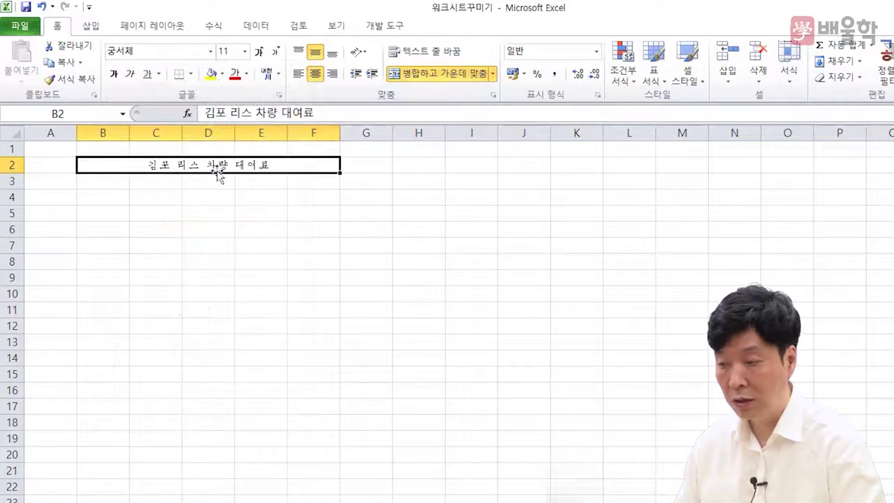
Set the title's font size to 15
{"action": "left_click", "coordinate": [245, 53]}
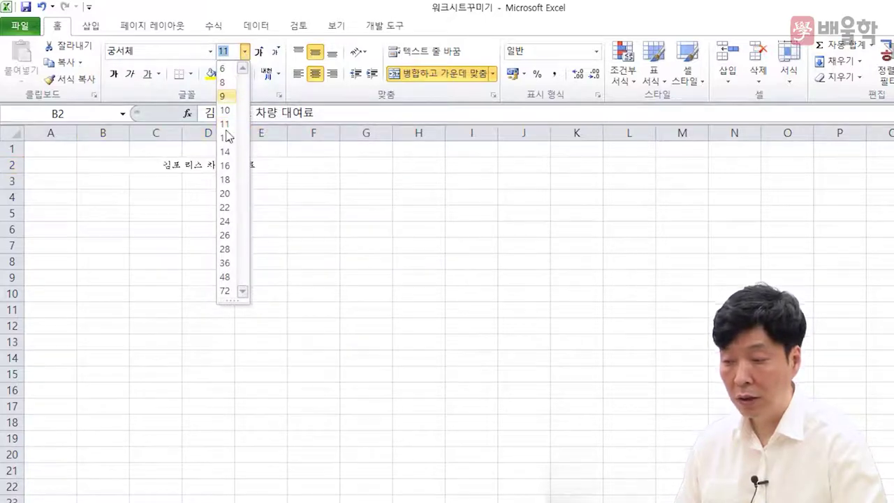
{"action": "left_click", "coordinate": [229, 51]}
{"action": "type", "text": "15"}
{"action": "key", "text": "Return"}
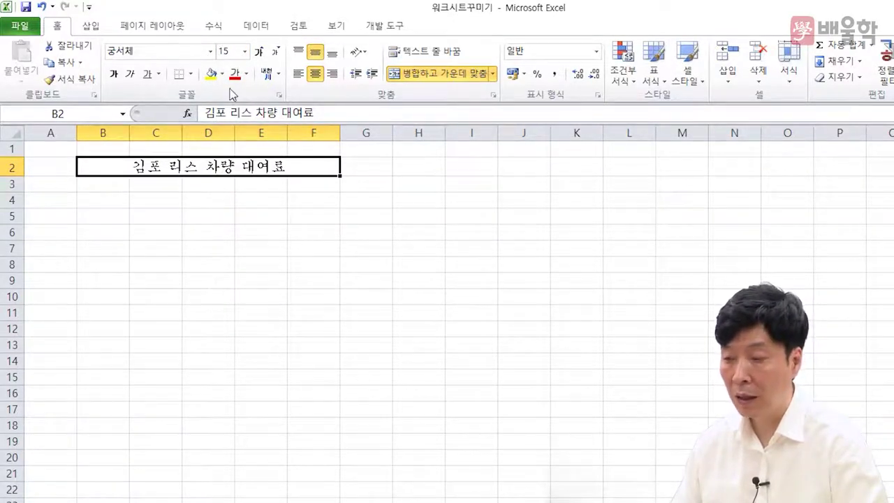
Try growing and shrinking the title's font size stepwise, going up to 20, down to 16 and back up to 20
{"action": "left_click", "coordinate": [256, 59]}
{"action": "left_click", "coordinate": [257, 58]}
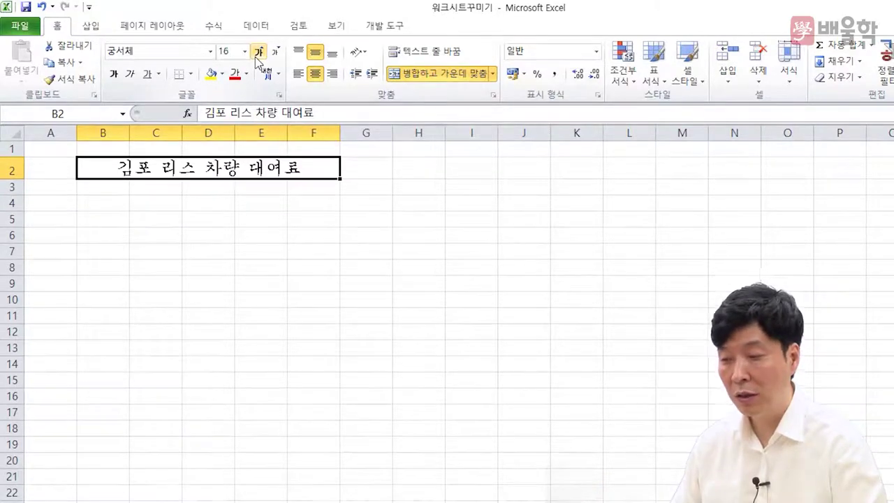
{"action": "left_click", "coordinate": [258, 59]}
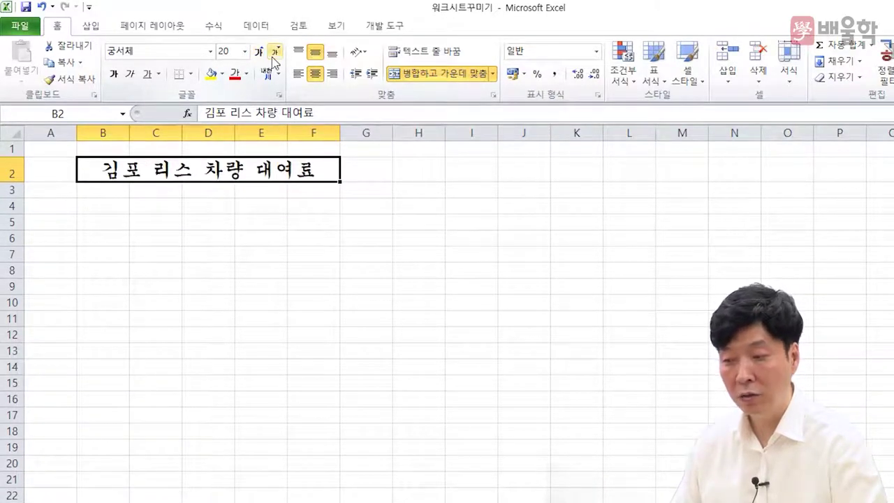
{"action": "left_click", "coordinate": [275, 59]}
{"action": "left_click", "coordinate": [274, 59]}
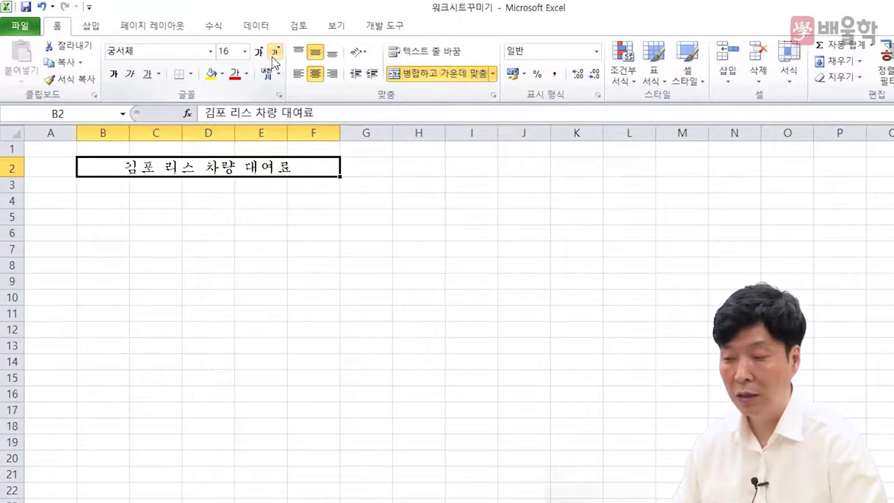
{"action": "left_click", "coordinate": [261, 53]}
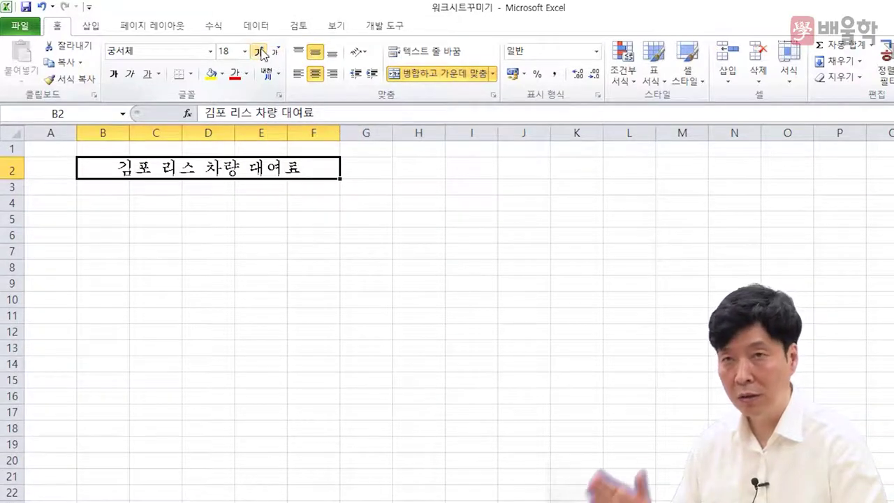
{"action": "left_click", "coordinate": [259, 52]}
{"action": "left_click", "coordinate": [278, 53]}
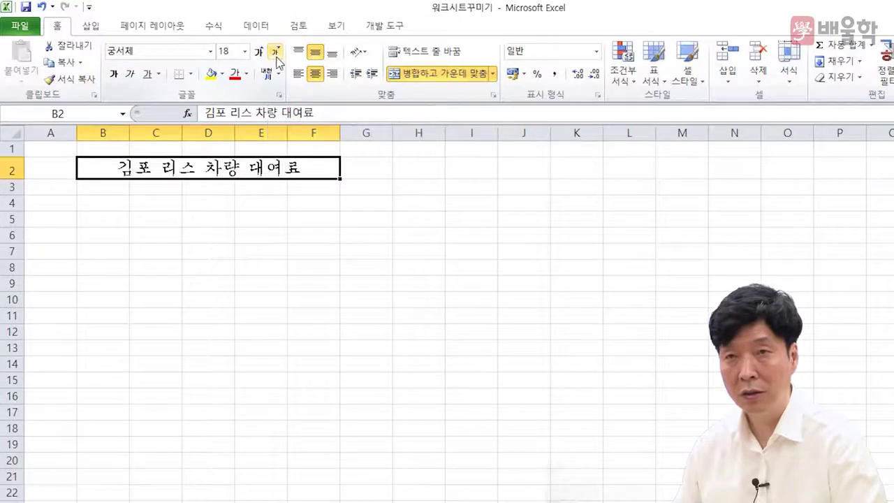
{"action": "left_click", "coordinate": [259, 53]}
Set the title's font size to 17
{"action": "left_click", "coordinate": [230, 54]}
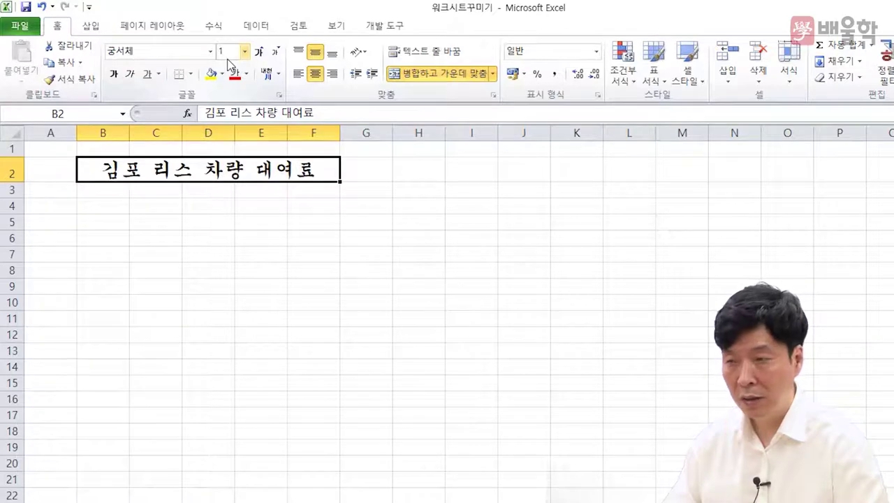
{"action": "type", "text": "17"}
{"action": "key", "text": "Return"}
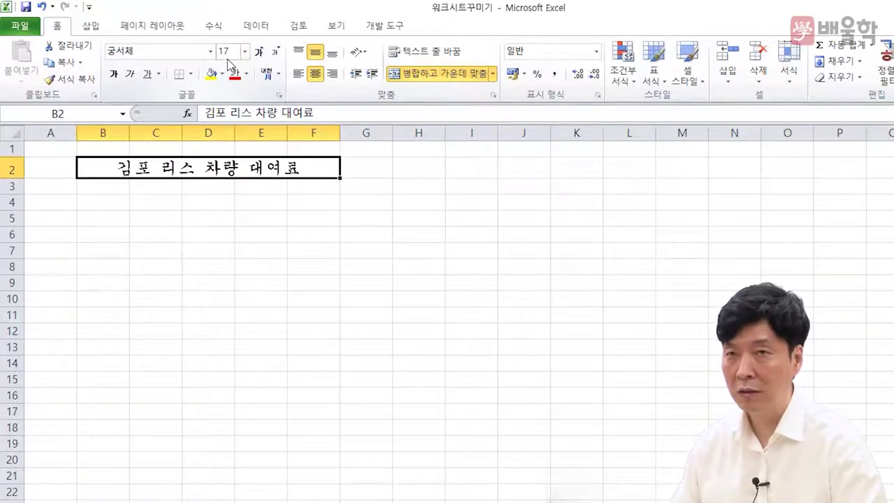
Make the title in the merged cell B2 bold, toggling the effect off and on to compare
{"action": "left_click", "coordinate": [168, 214]}
{"action": "left_click", "coordinate": [136, 165]}
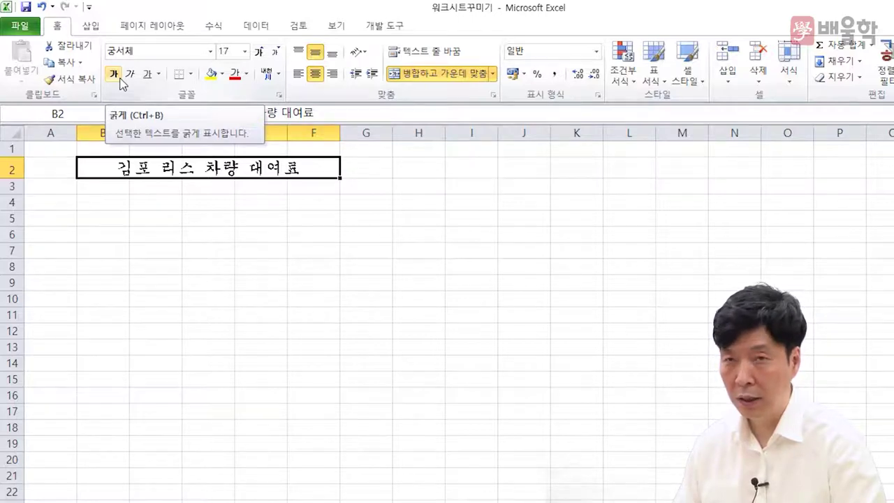
{"action": "left_click", "coordinate": [114, 74]}
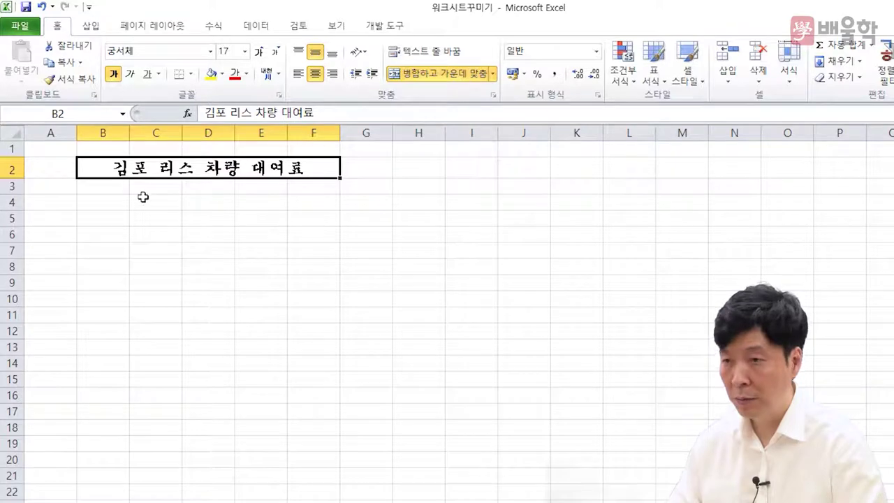
{"action": "left_click", "coordinate": [113, 74]}
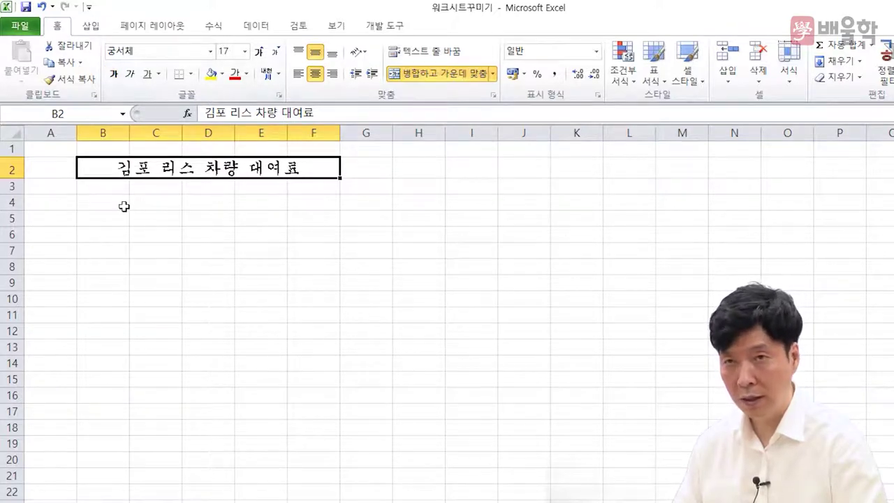
{"action": "left_click", "coordinate": [113, 74]}
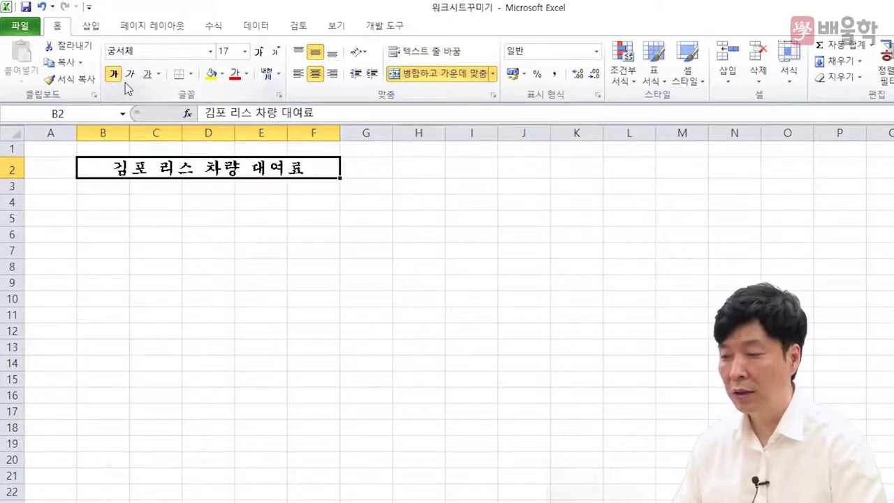
Try italic and underline on the title, removing each effect again and keeping the title cell selected
{"action": "left_click", "coordinate": [128, 77]}
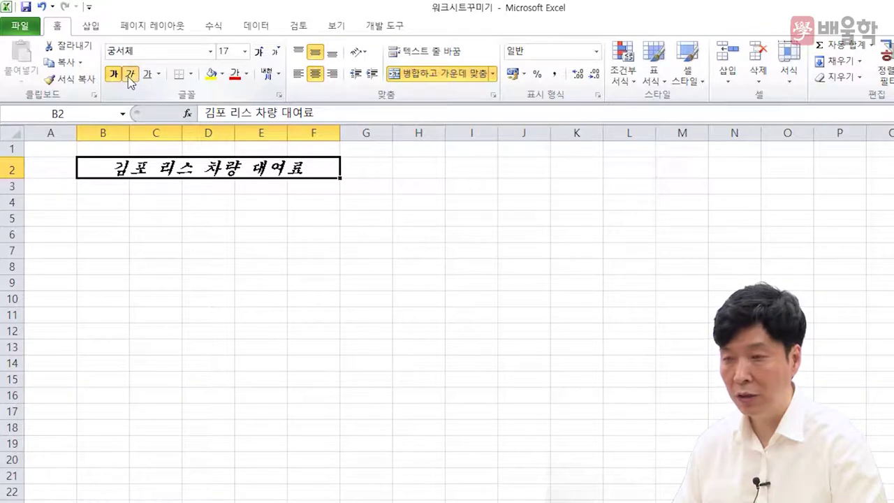
{"action": "left_click", "coordinate": [128, 76]}
{"action": "left_click", "coordinate": [146, 74]}
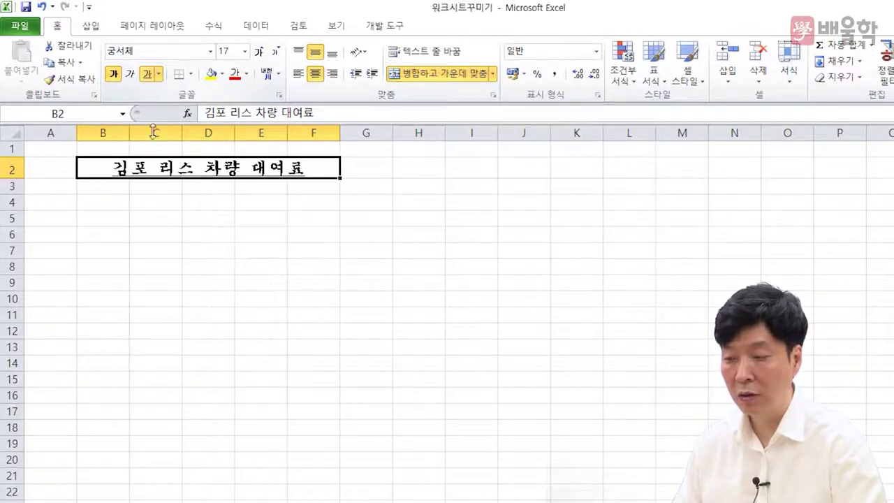
{"action": "left_click", "coordinate": [149, 78]}
{"action": "left_click", "coordinate": [151, 200]}
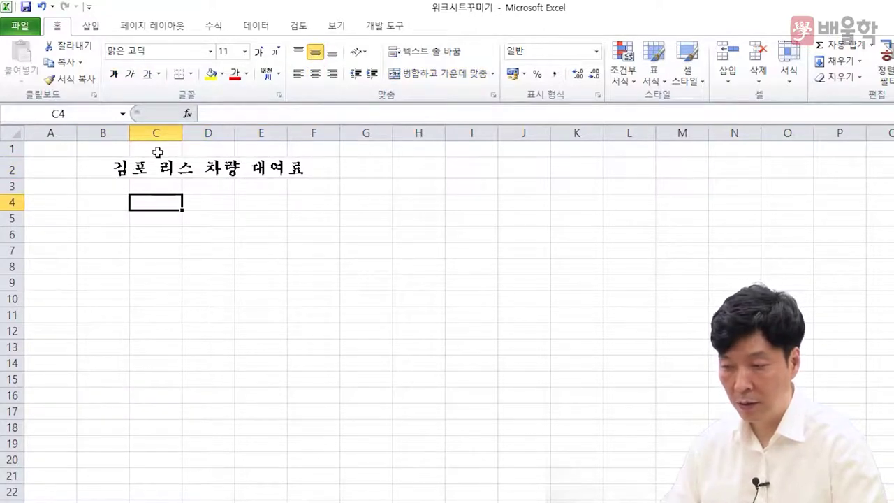
{"action": "left_click", "coordinate": [185, 174]}
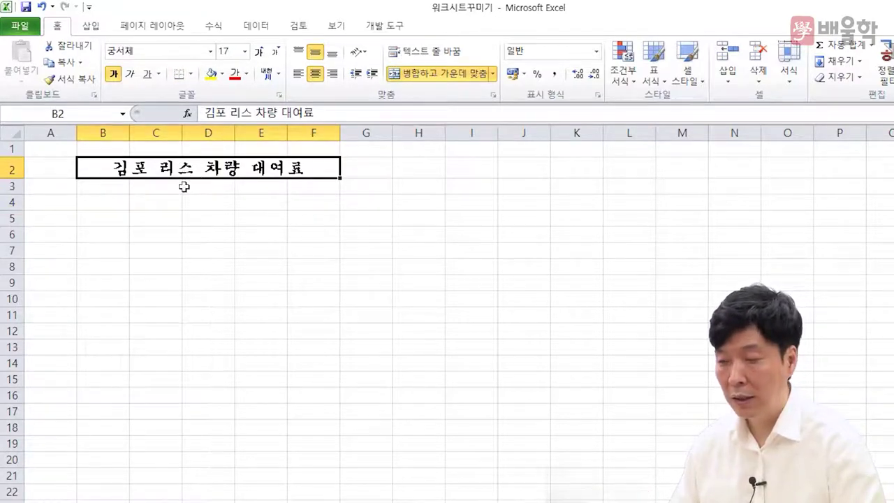
Set the title's font color to the standard blue and deselect the title cell
{"action": "left_click", "coordinate": [246, 77]}
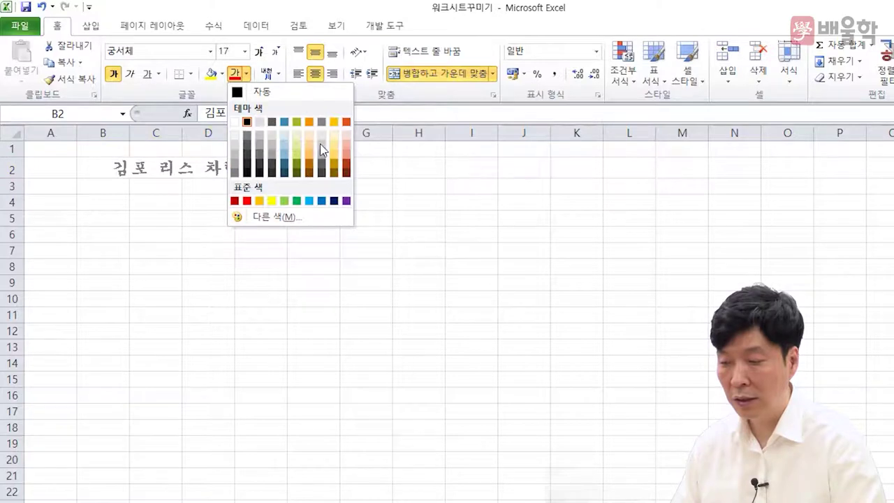
{"action": "left_click", "coordinate": [322, 202]}
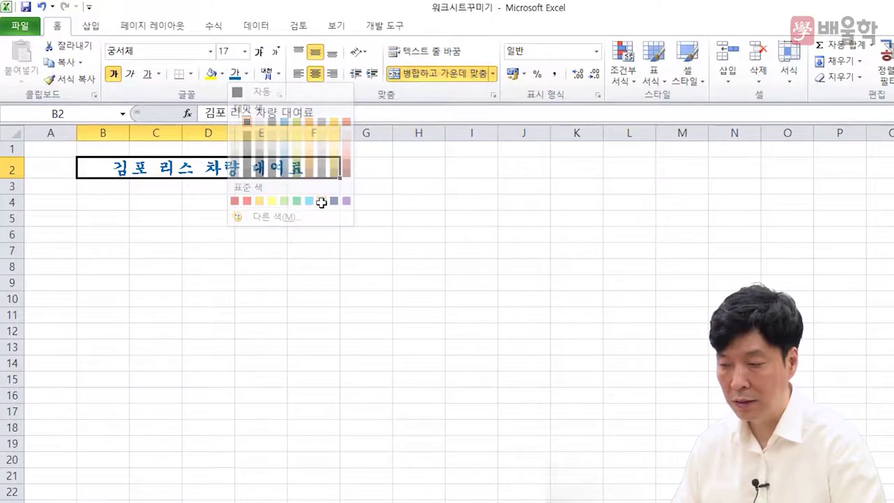
{"action": "left_click", "coordinate": [229, 233]}
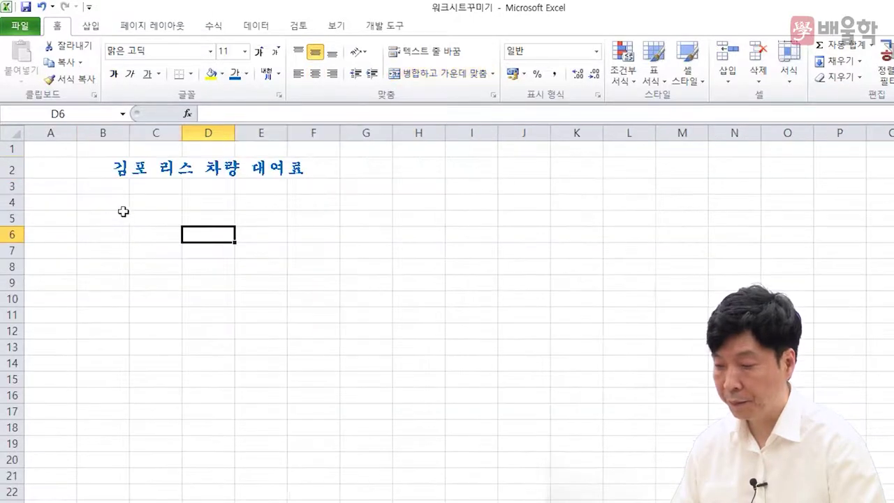
Enter the heading 모델명 in B4 and the model BMW below it in B5
{"action": "left_click", "coordinate": [117, 207]}
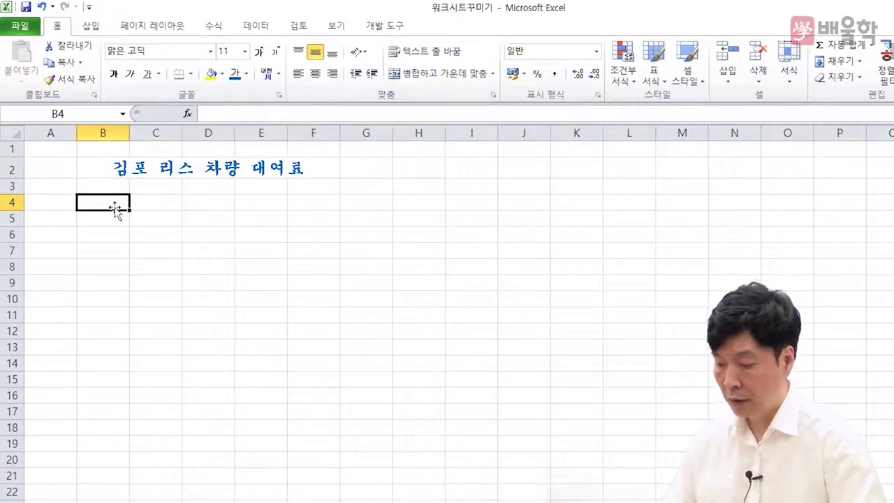
{"action": "type", "text": "모데ㄹ명"}
{"action": "key", "text": "Return"}
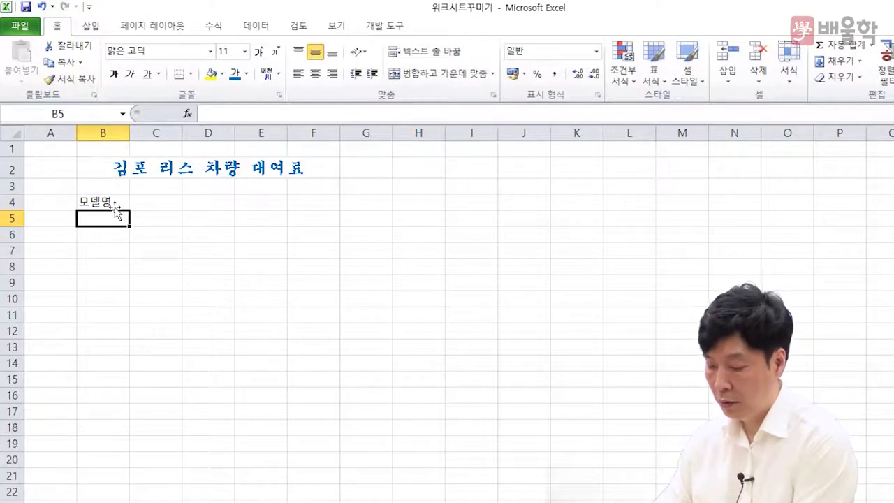
{"action": "type", "text": "BMW"}
{"action": "key", "text": "Return"}
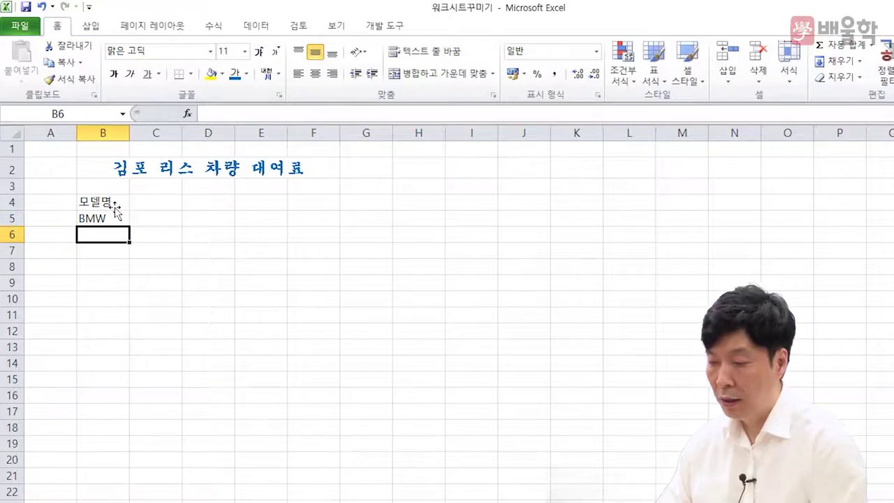
Add the column headings 연료 in C4 and 승차인원 in D4
{"action": "key", "text": "Right"}
{"action": "key", "text": "Up"}
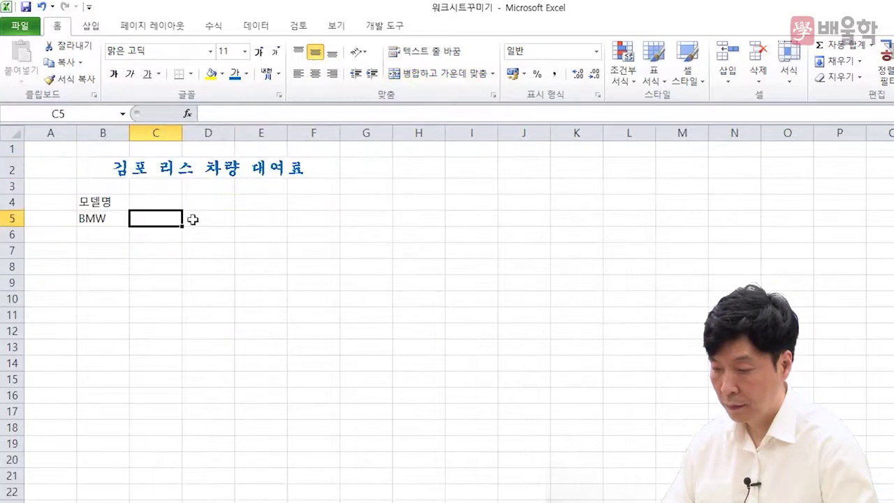
{"action": "left_click", "coordinate": [179, 203]}
{"action": "type", "text": "dus"}
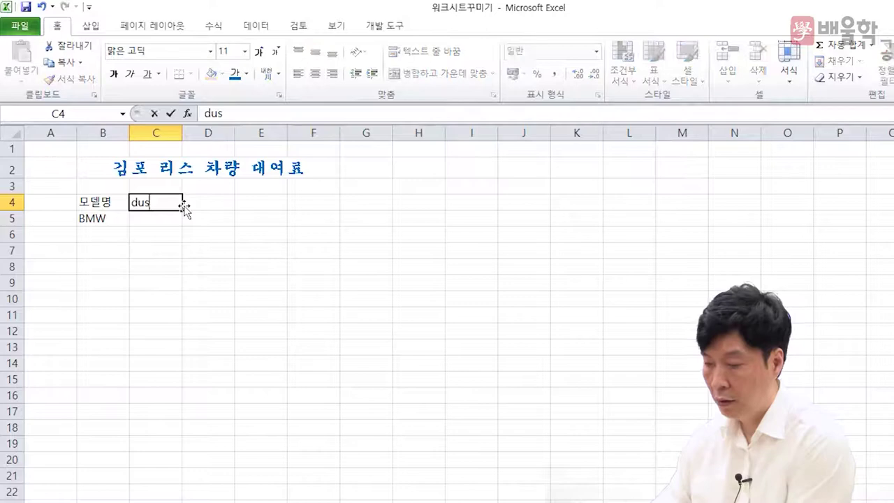
{"action": "key", "text": "BackSpace"}
{"action": "key", "text": "BackSpace"}
{"action": "key", "text": "BackSpace"}
{"action": "type", "text": "연료"}
{"action": "key", "text": "Tab"}
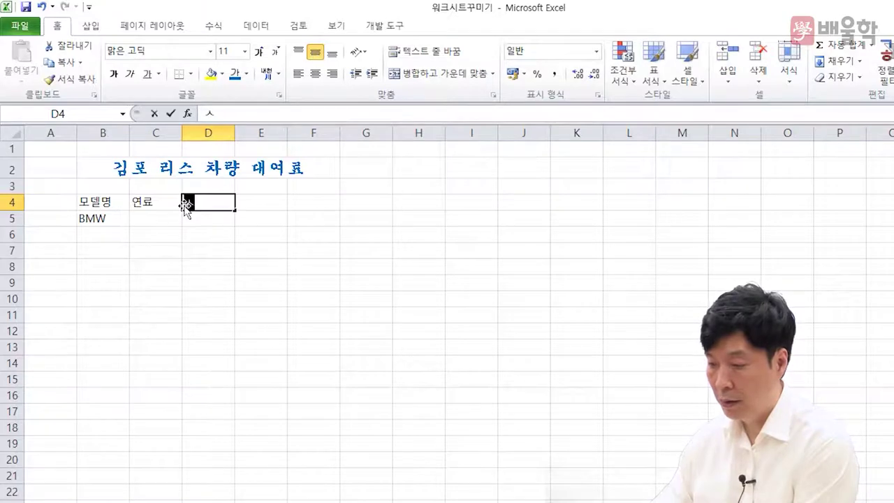
{"action": "type", "text": "승차인ㅇ"}
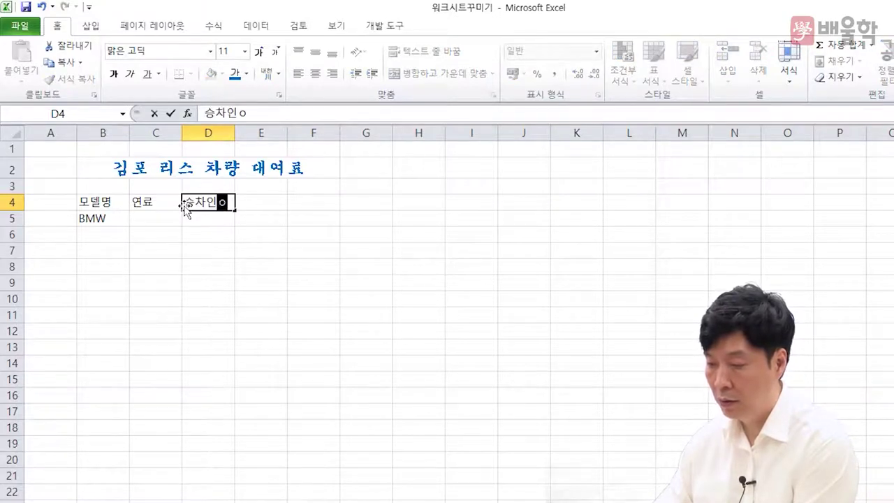
{"action": "key", "text": "Return"}
Enter 휘발유 in C5 as the BMW's fuel and move on to D5
{"action": "key", "text": "Left"}
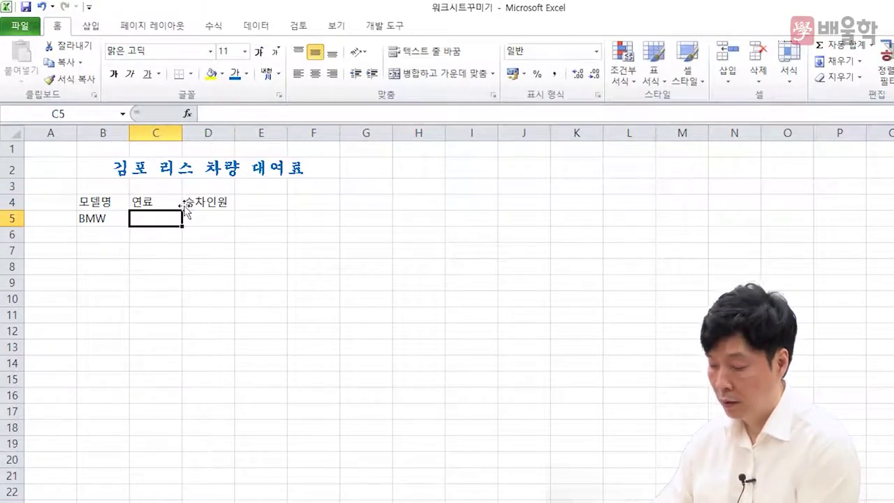
{"action": "type", "text": "휘발ㅇ"}
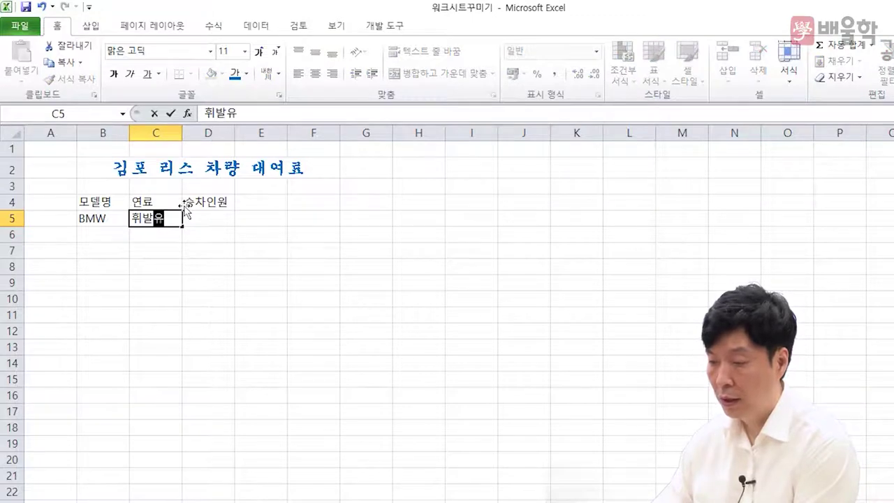
{"action": "key", "text": "Return"}
{"action": "key", "text": "Up"}
{"action": "key", "text": "Right"}
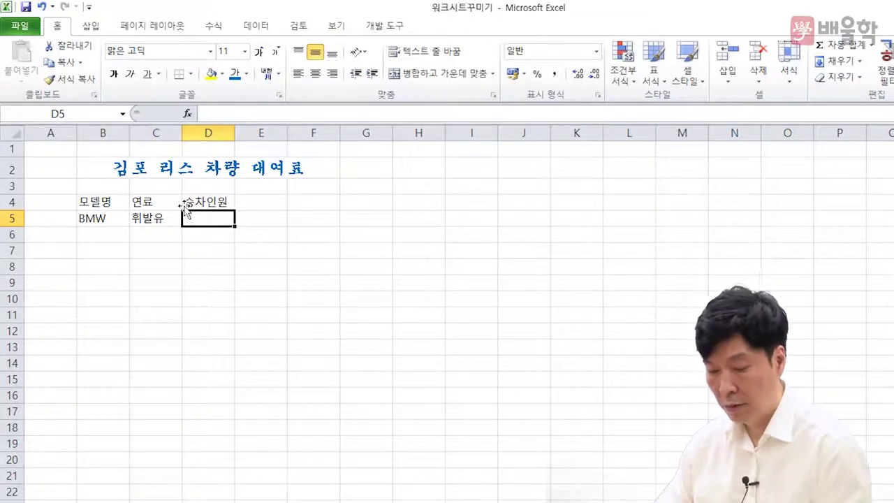
{"action": "key", "text": "Page_Down"}
{"action": "key", "text": "Up"}
{"action": "key", "text": "Up"}
{"action": "key", "text": "Up"}
{"action": "key", "text": "Up"}
{"action": "key", "text": "Up"}
{"action": "key", "text": "Up"}
{"action": "key", "text": "Up"}
{"action": "key", "text": "Up"}
{"action": "key", "text": "Up"}
{"action": "key", "text": "Up"}
{"action": "key", "text": "Up"}
{"action": "key", "text": "Up"}
{"action": "key", "text": "Up"}
{"action": "key", "text": "Up"}
{"action": "key", "text": "Up"}
{"action": "key", "text": "Up"}
{"action": "key", "text": "Up"}
{"action": "key", "text": "Up"}
{"action": "key", "text": "Up"}
{"action": "key", "text": "Up"}
{"action": "key", "text": "Up"}
{"action": "key", "text": "Down"}
{"action": "key", "text": "Down"}
{"action": "key", "text": "Down"}
{"action": "key", "text": "Down"}
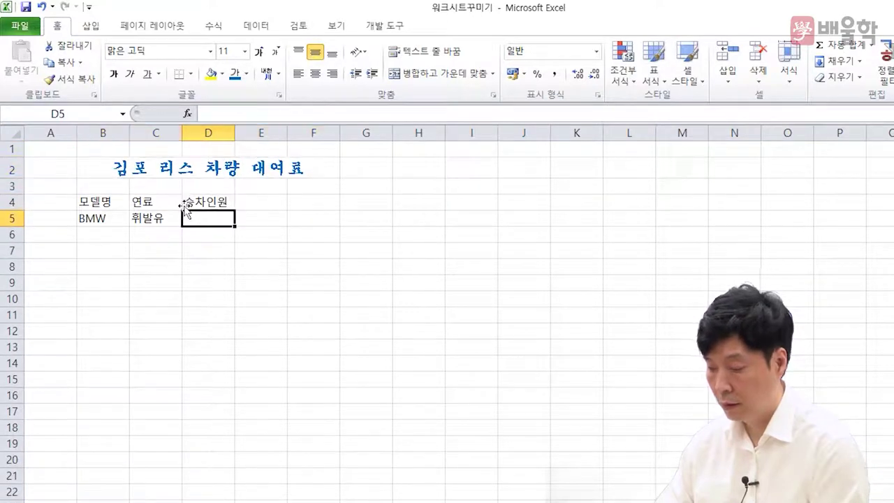
Enter 3 in D5 as the BMW's passenger count
{"action": "type", "text": "3"}
{"action": "key", "text": "Return"}
{"action": "key", "text": "Up"}
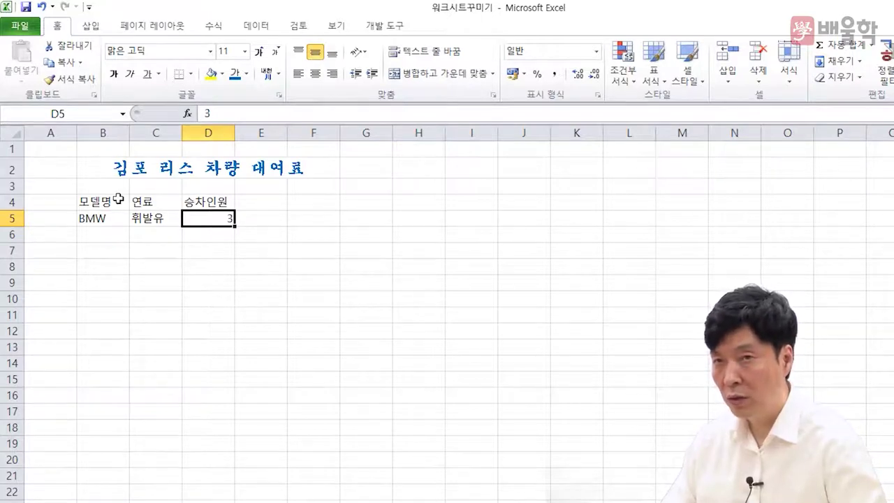
Select the text cells B4:B5 to examine their alignment, and enter the number 10 in D6 for comparison
{"action": "left_click_drag", "start_coordinate": [104, 202], "coordinate": [116, 220]}
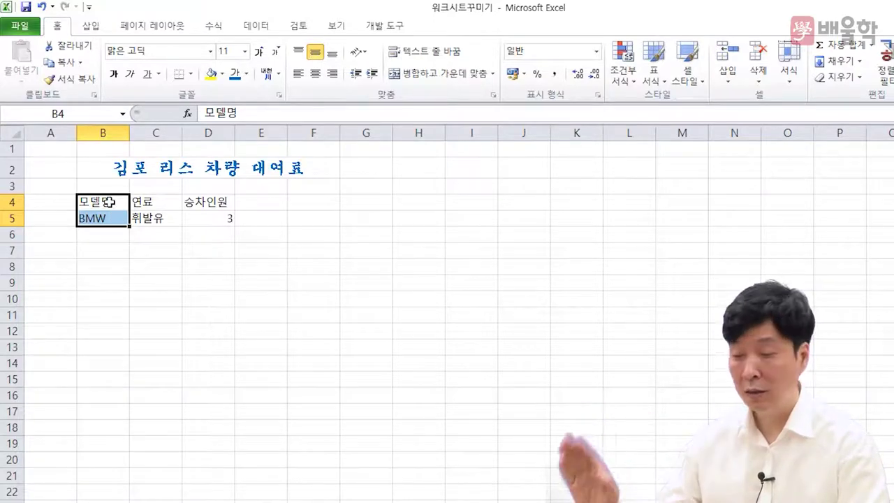
{"action": "left_click", "coordinate": [214, 213]}
{"action": "left_click", "coordinate": [213, 231]}
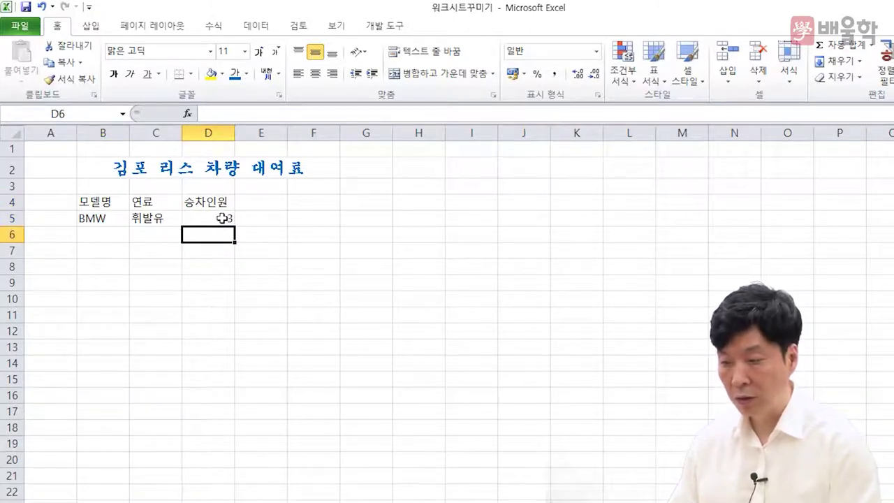
{"action": "type", "text": "10"}
{"action": "key", "text": "Return"}
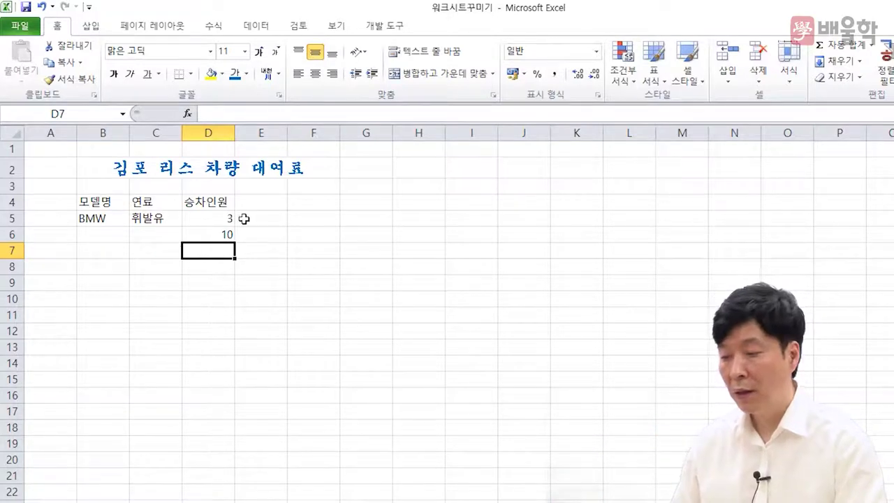
Enter the date 2020-6-30 in F5 as an example and select that cell to check its alignment
{"action": "left_click", "coordinate": [317, 224]}
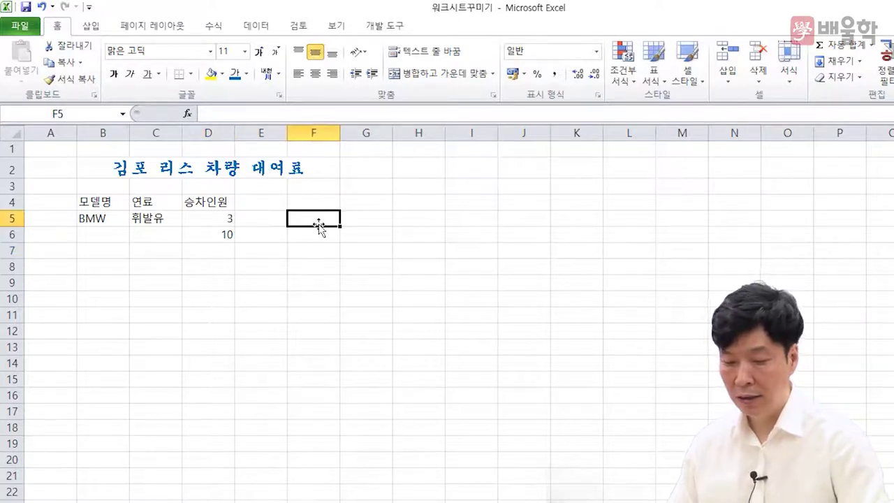
{"action": "type", "text": "2"}
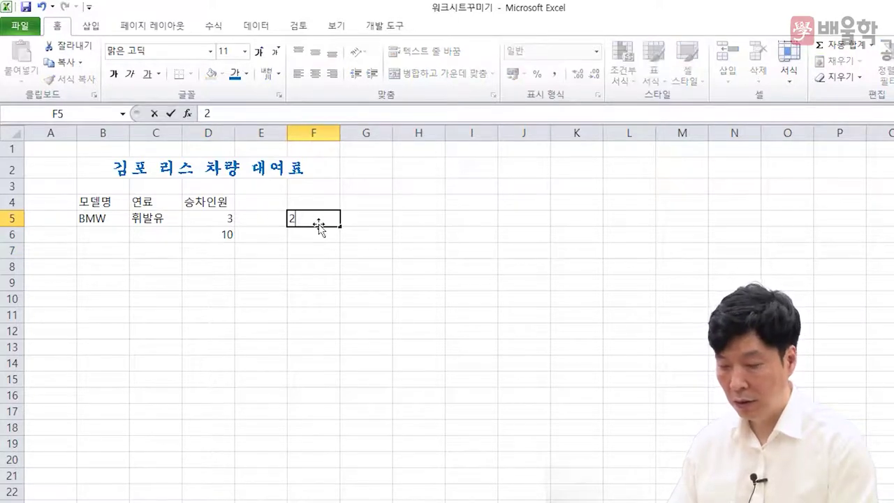
{"action": "type", "text": "020-6-30"}
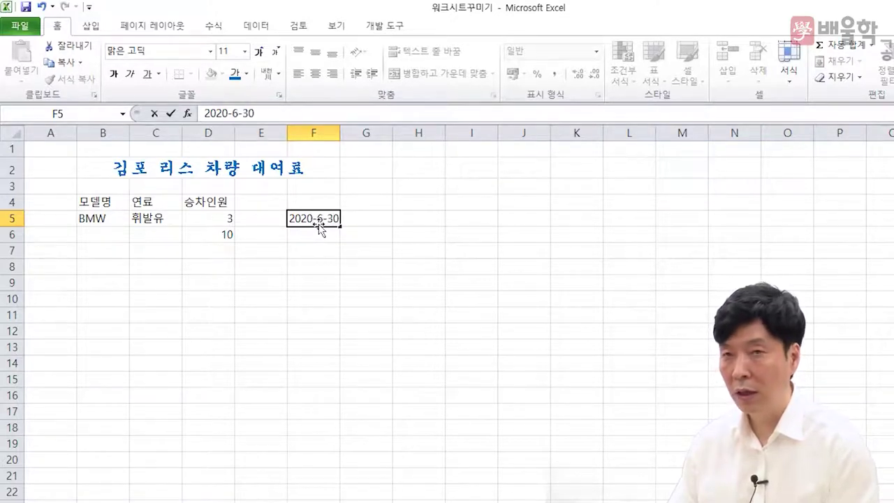
{"action": "key", "text": "Return"}
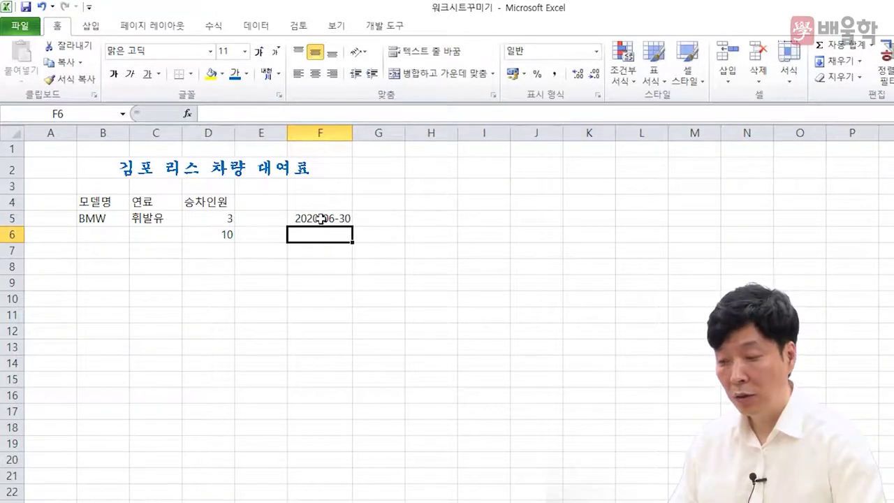
{"action": "left_click", "coordinate": [318, 220]}
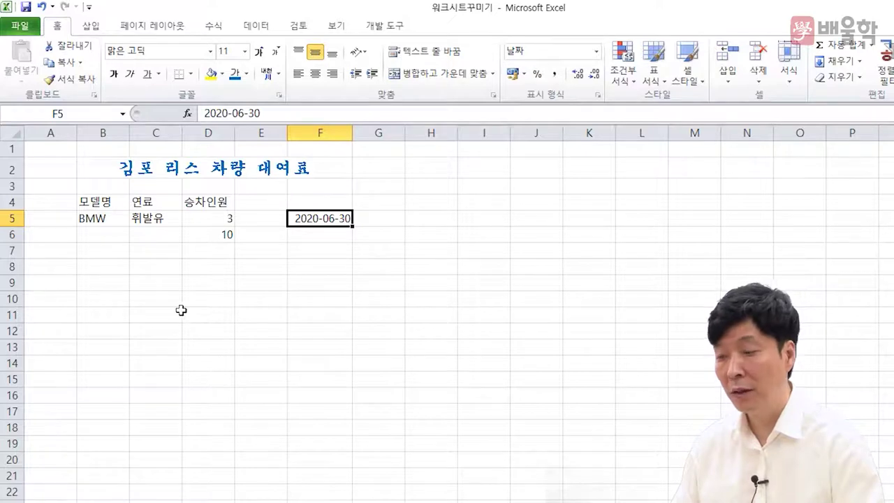
Clear the example date from F5
{"action": "left_click", "coordinate": [160, 236]}
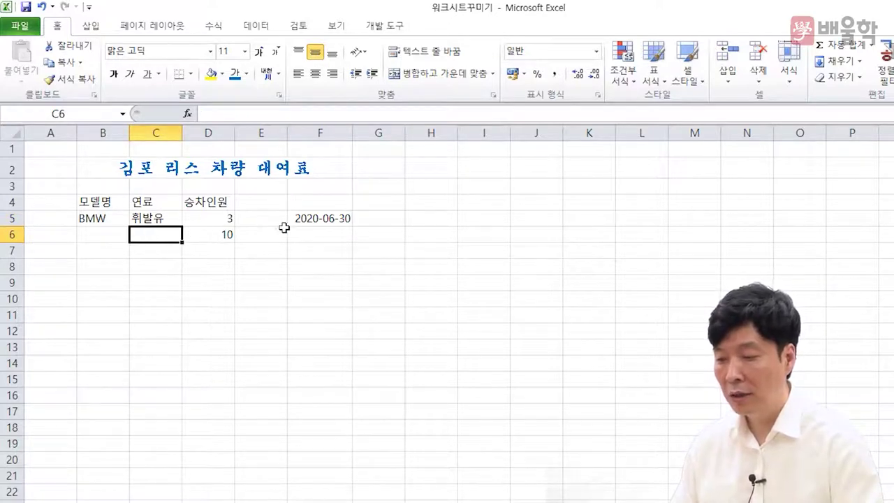
{"action": "left_click", "coordinate": [312, 221]}
{"action": "key", "text": "Delete"}
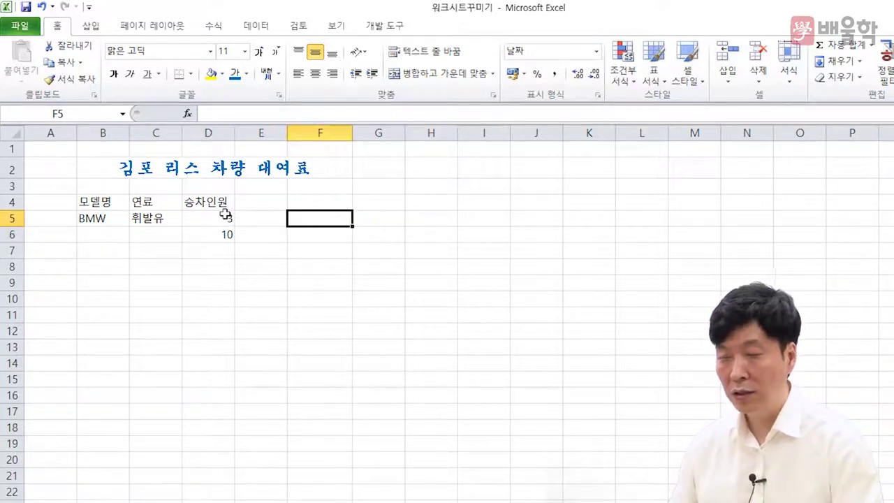
Copy the model, fuel and passenger data in B6:D9 of the finished sample sheet and paste it at B6 of the new table
{"action": "left_click", "coordinate": [102, 235]}
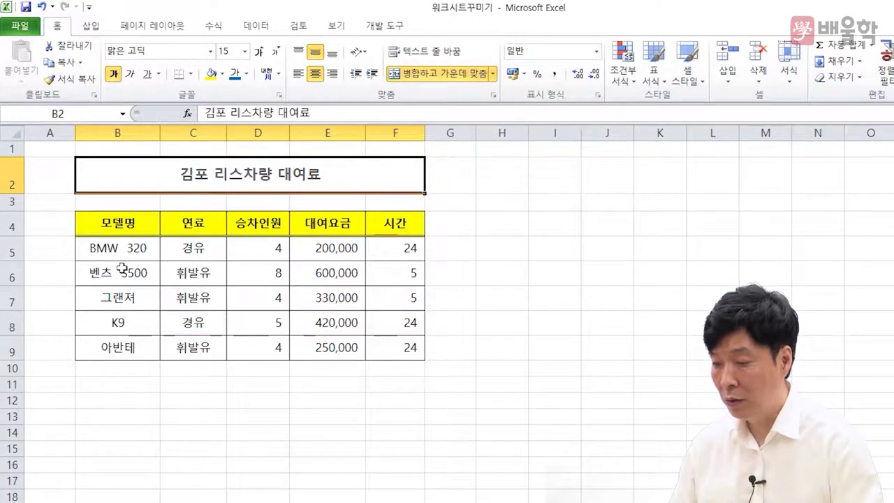
{"action": "left_click_drag", "start_coordinate": [120, 270], "coordinate": [267, 348]}
{"action": "left_click_drag", "start_coordinate": [130, 275], "coordinate": [259, 353]}
{"action": "key", "text": "ctrl+c"}
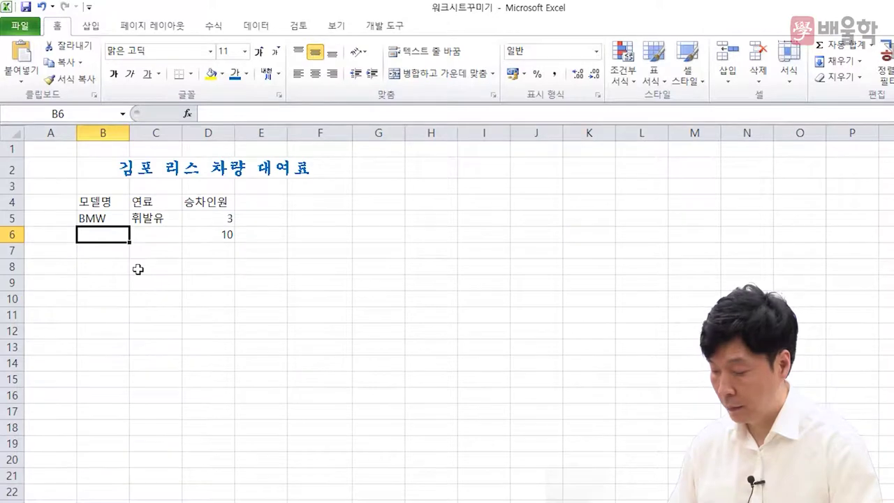
{"action": "key", "text": "ctrl+v"}
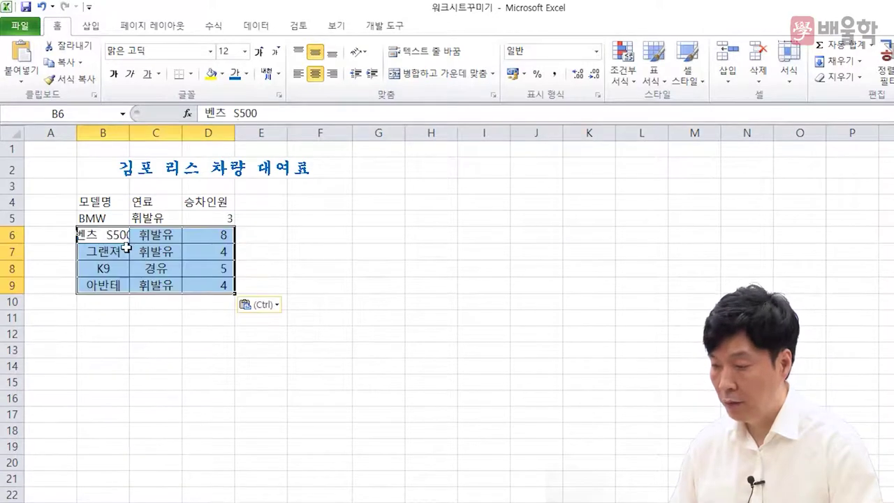
Check the pasted model names and widen column B so that 벤츠 S500 in B6 fits
{"action": "left_click", "coordinate": [102, 282]}
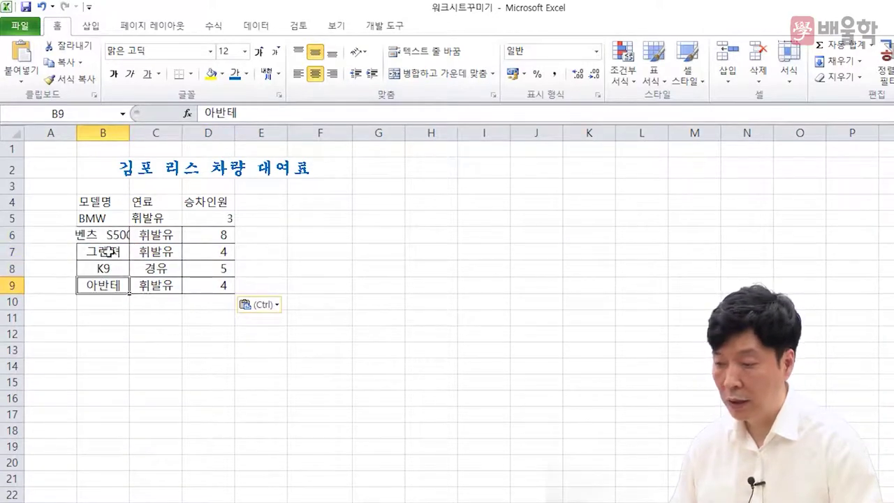
{"action": "left_click_drag", "start_coordinate": [109, 236], "coordinate": [105, 253]}
{"action": "left_click", "coordinate": [106, 269]}
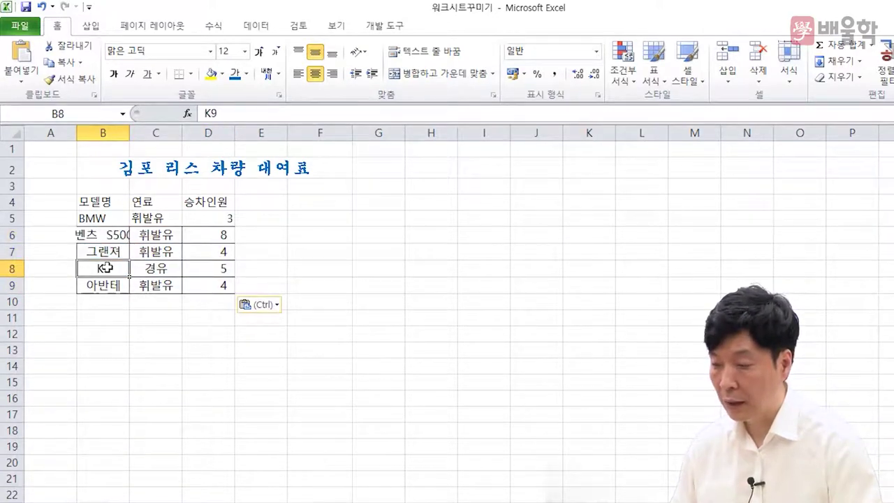
{"action": "left_click", "coordinate": [120, 234]}
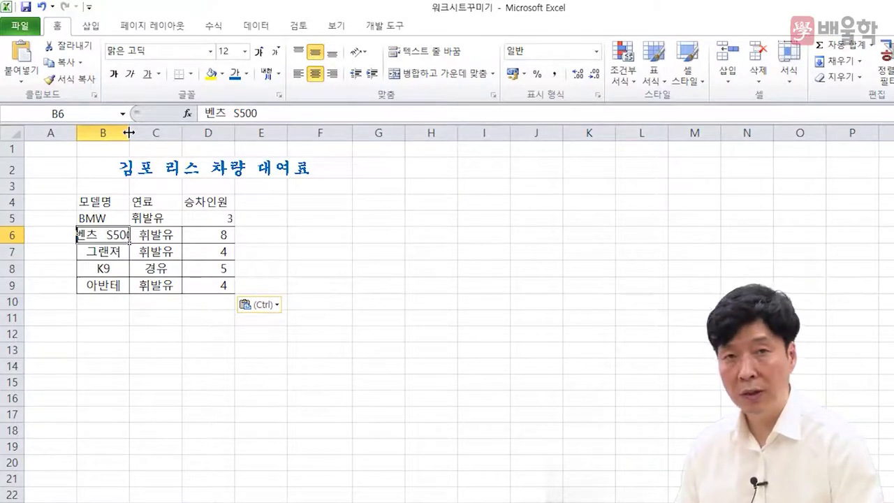
{"action": "left_click_drag", "start_coordinate": [127, 132], "coordinate": [155, 141]}
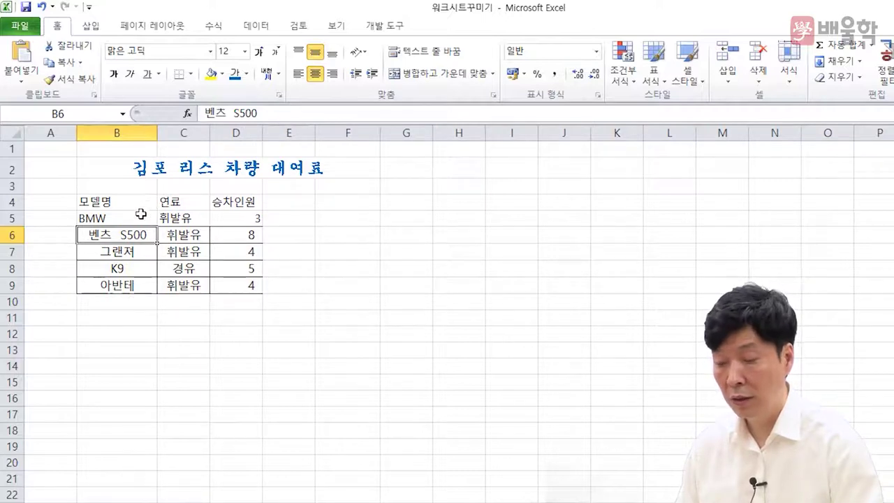
Try left, center and right alignment on the model and fuel cells B4:C9, returning them to left alignment
{"action": "left_click_drag", "start_coordinate": [123, 200], "coordinate": [198, 284]}
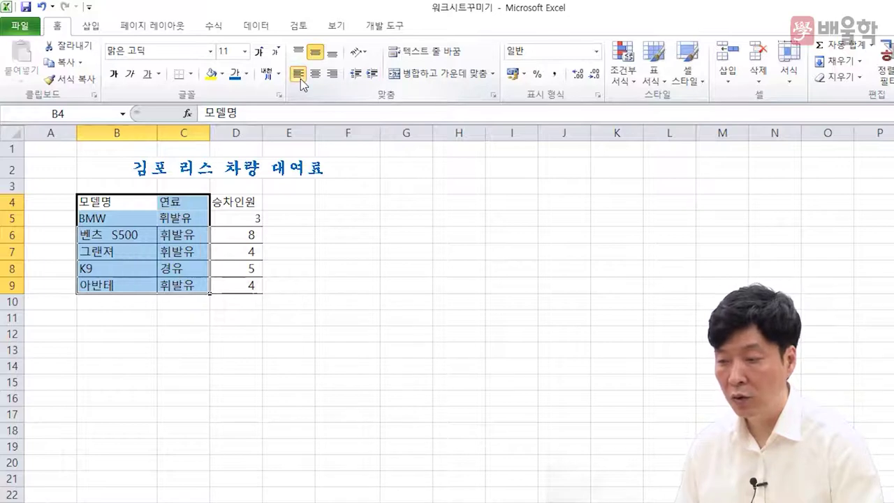
{"action": "left_click", "coordinate": [318, 78]}
{"action": "left_click", "coordinate": [333, 75]}
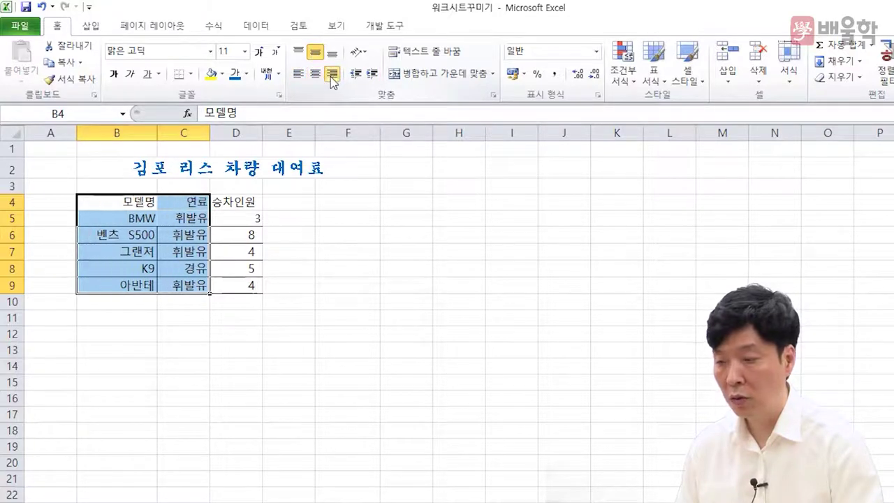
{"action": "left_click", "coordinate": [296, 76]}
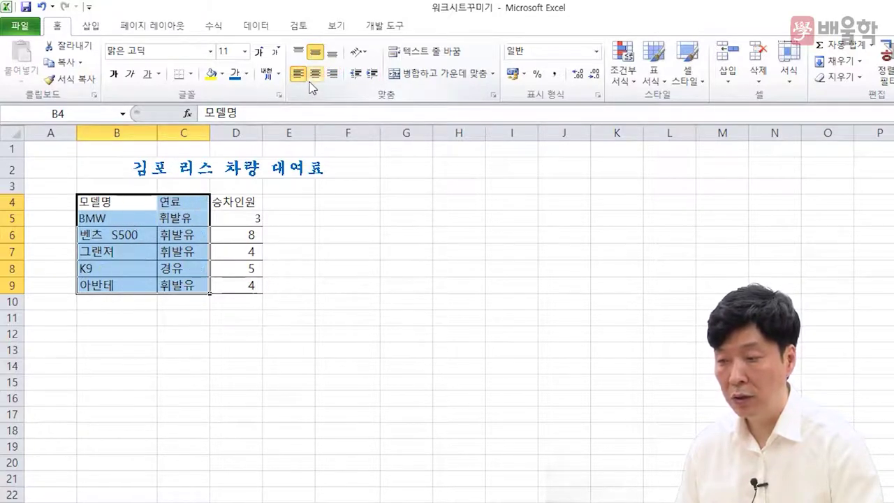
Try right alignment on the model and fuel cells B4:C9, and center them
{"action": "left_click", "coordinate": [317, 76]}
{"action": "left_click", "coordinate": [332, 77]}
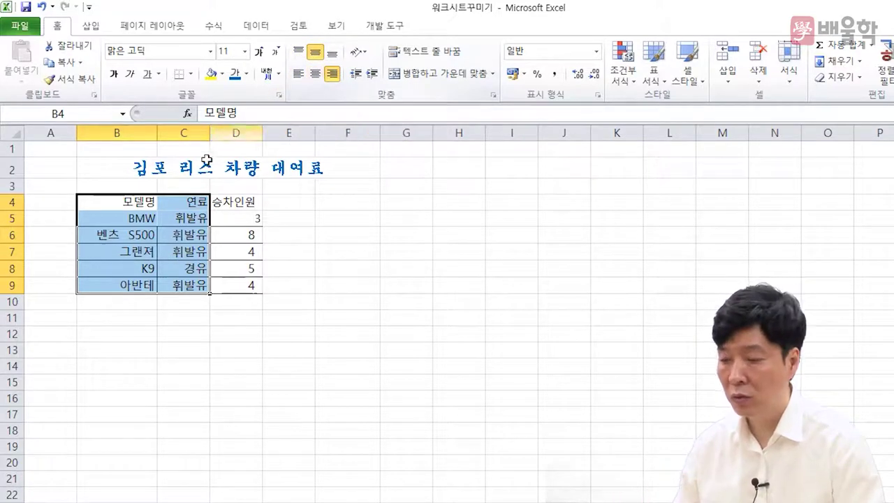
{"action": "left_click", "coordinate": [313, 74]}
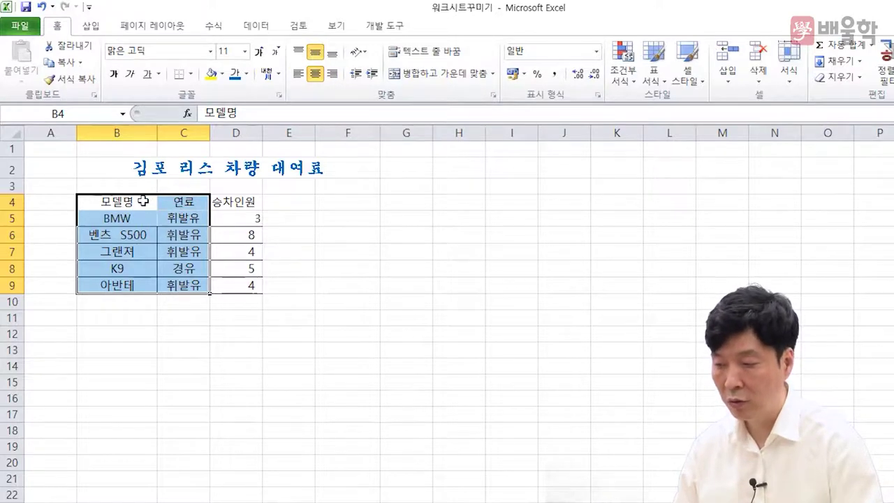
Apply the comma number style to the passenger counts in D5:D9
{"action": "left_click_drag", "start_coordinate": [237, 209], "coordinate": [233, 268]}
{"action": "left_click_drag", "start_coordinate": [237, 218], "coordinate": [230, 281]}
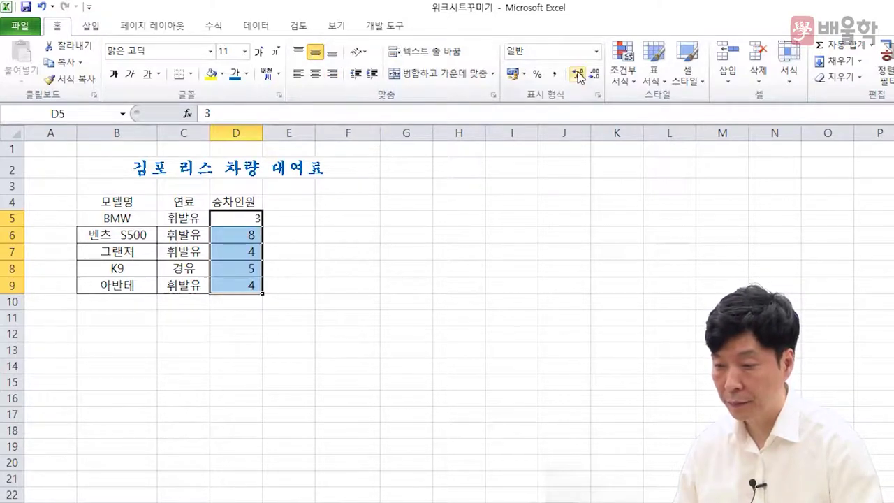
{"action": "left_click", "coordinate": [558, 75]}
{"action": "left_click", "coordinate": [249, 257]}
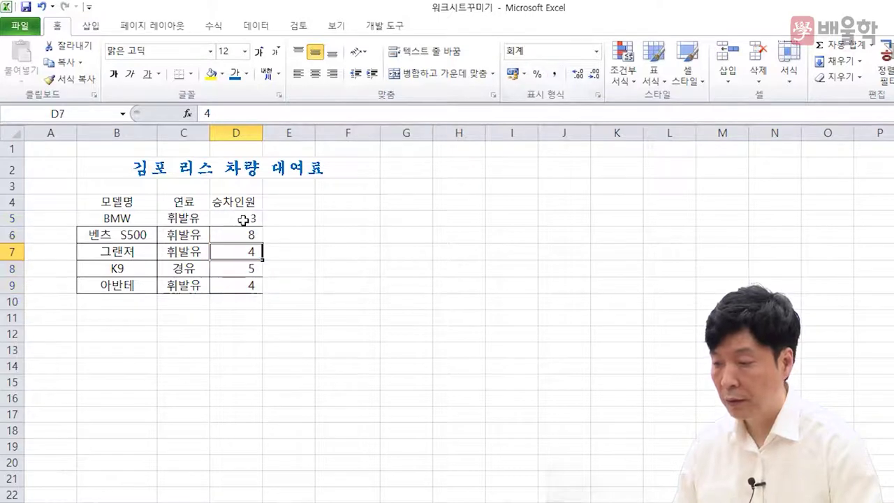
Apply all borders to the table range B4:D9
{"action": "left_click", "coordinate": [131, 223]}
{"action": "left_click_drag", "start_coordinate": [117, 203], "coordinate": [234, 285]}
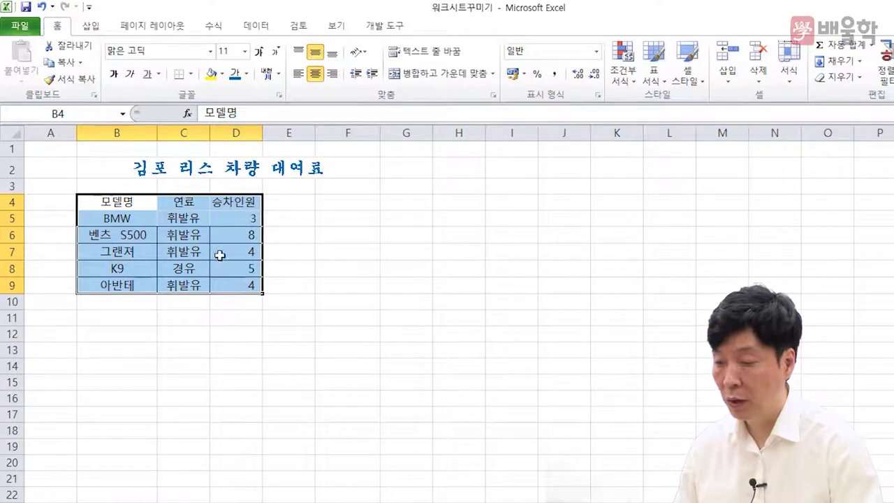
{"action": "left_click", "coordinate": [190, 74]}
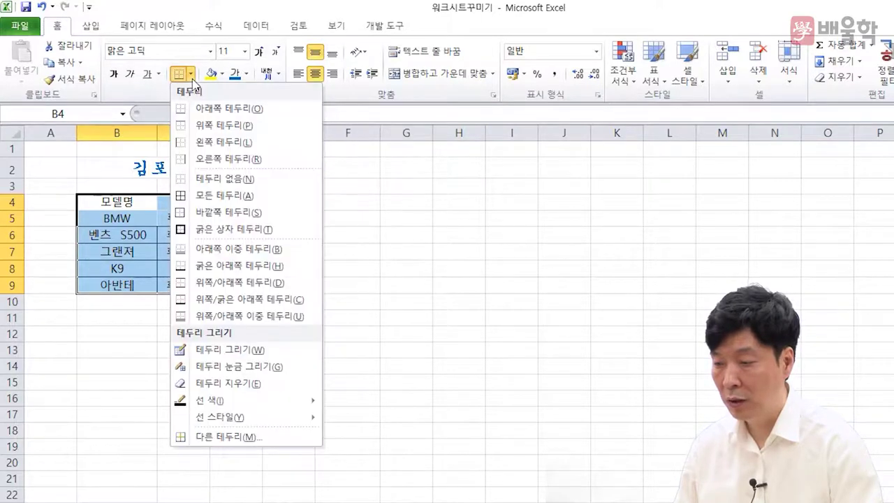
{"action": "left_click", "coordinate": [199, 196]}
{"action": "left_click", "coordinate": [192, 235]}
{"action": "left_click_drag", "start_coordinate": [115, 201], "coordinate": [241, 279]}
{"action": "left_click", "coordinate": [170, 271]}
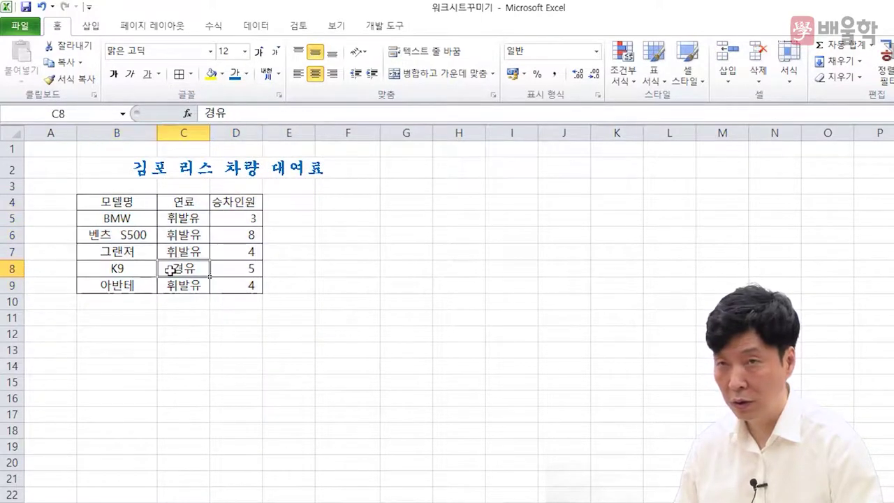
{"action": "left_click_drag", "start_coordinate": [115, 201], "coordinate": [225, 289]}
{"action": "left_click", "coordinate": [402, 236]}
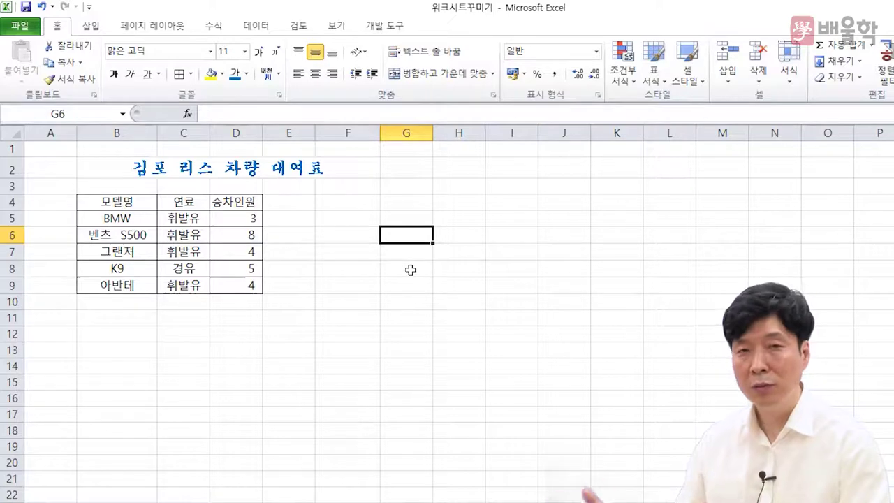
{"action": "left_click_drag", "start_coordinate": [117, 202], "coordinate": [228, 290]}
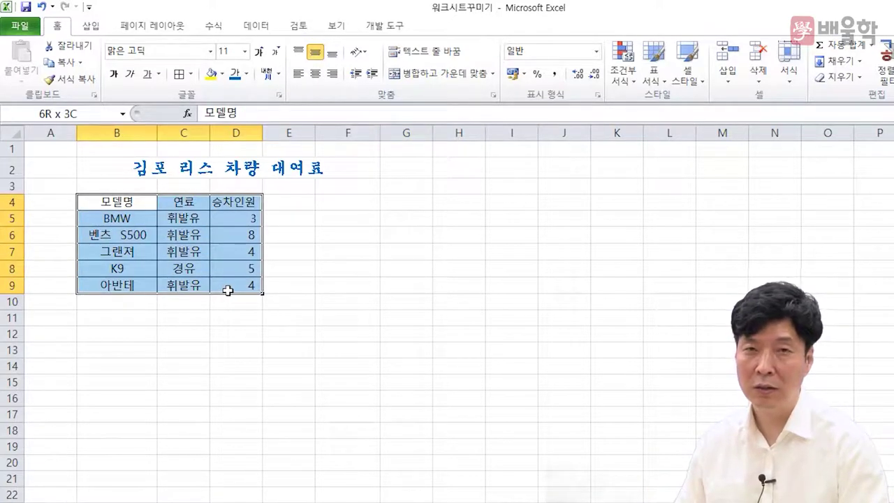
{"action": "left_click", "coordinate": [171, 255]}
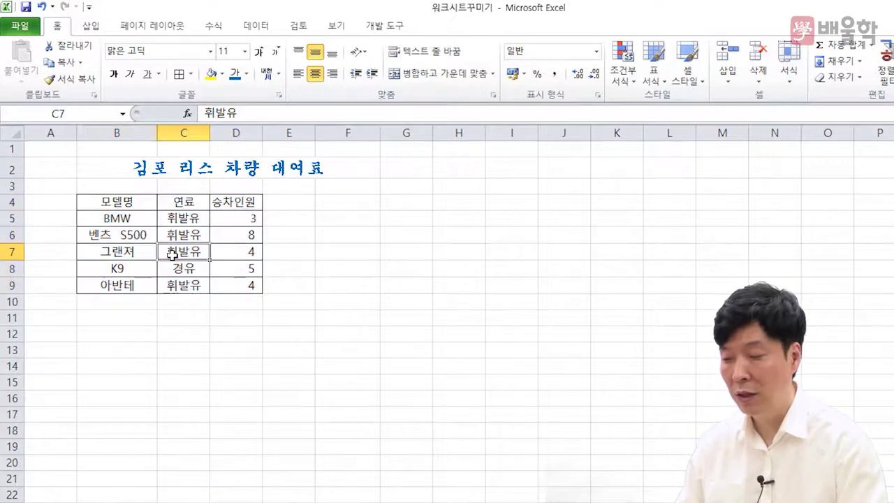
Apply all borders to B4:F9 so the grid includes the two empty columns E and F
{"action": "left_click_drag", "start_coordinate": [105, 209], "coordinate": [348, 288]}
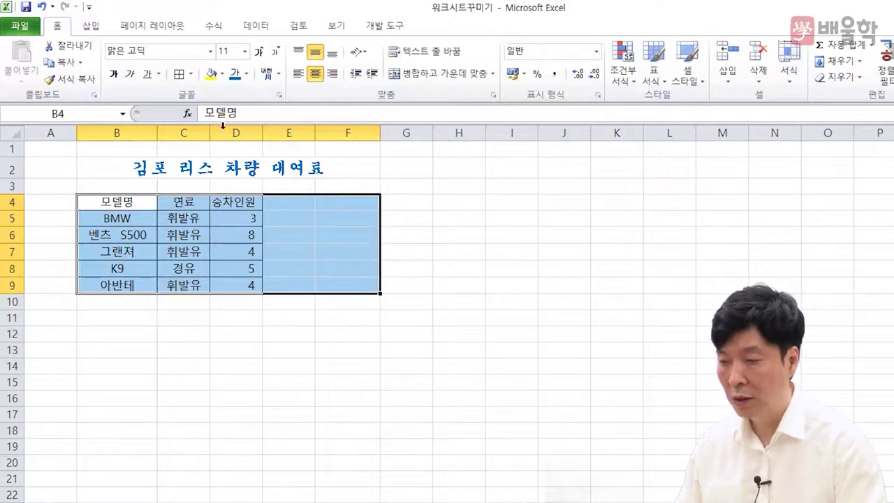
{"action": "left_click", "coordinate": [190, 74]}
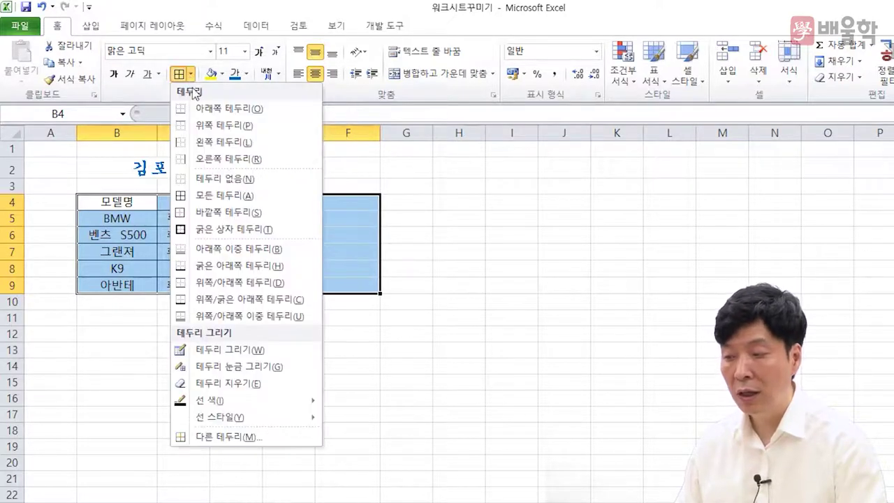
{"action": "left_click", "coordinate": [208, 197]}
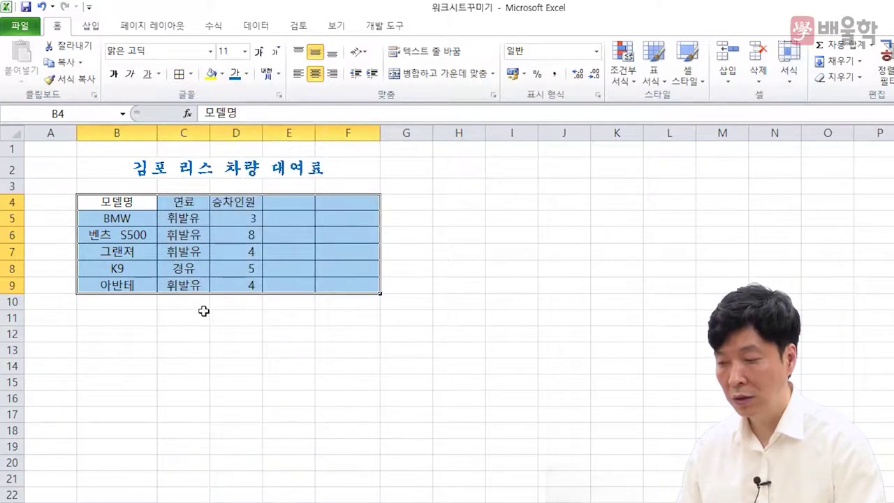
{"action": "left_click", "coordinate": [200, 319]}
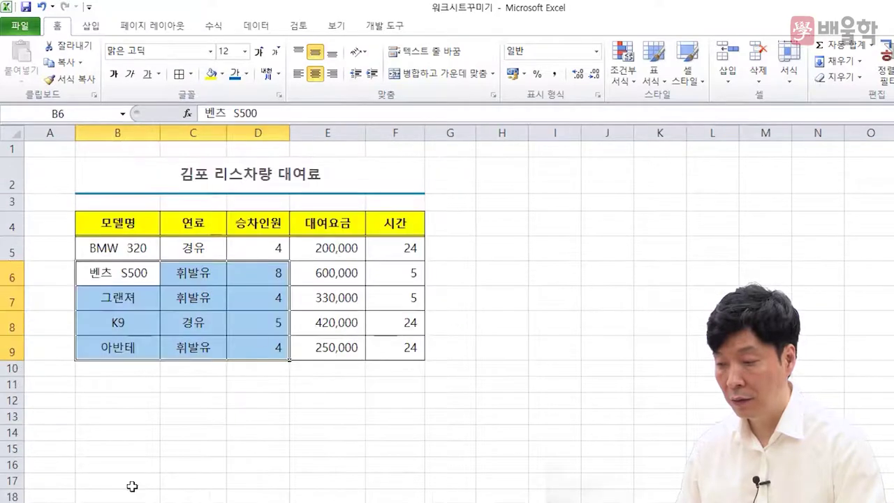
Copy the rental fee and hours data in E5:F9 of the finished sample sheet and return to the new table
{"action": "left_click_drag", "start_coordinate": [342, 251], "coordinate": [386, 350]}
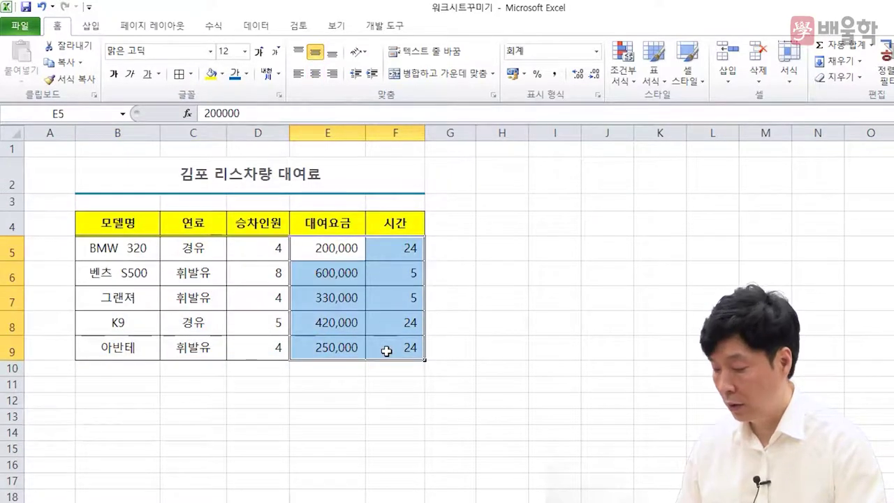
{"action": "left_click_drag", "start_coordinate": [322, 247], "coordinate": [379, 350]}
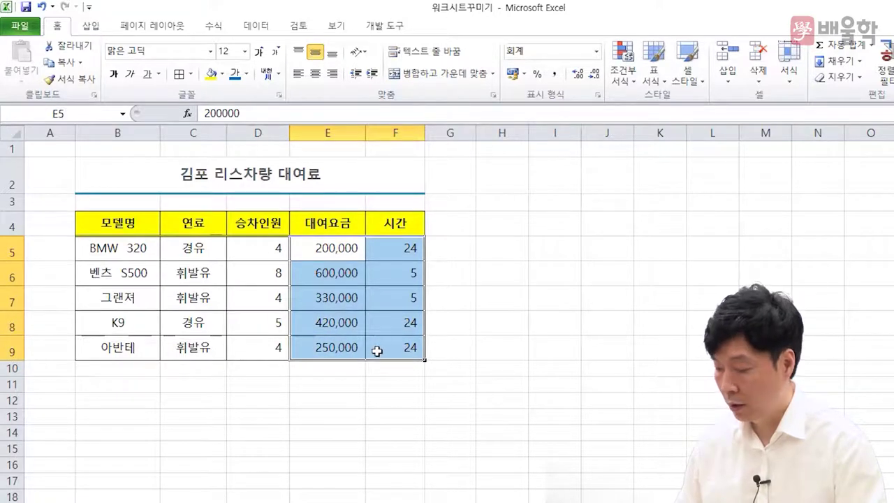
{"action": "key", "text": "ctrl+c"}
{"action": "left_click", "coordinate": [519, 499]}
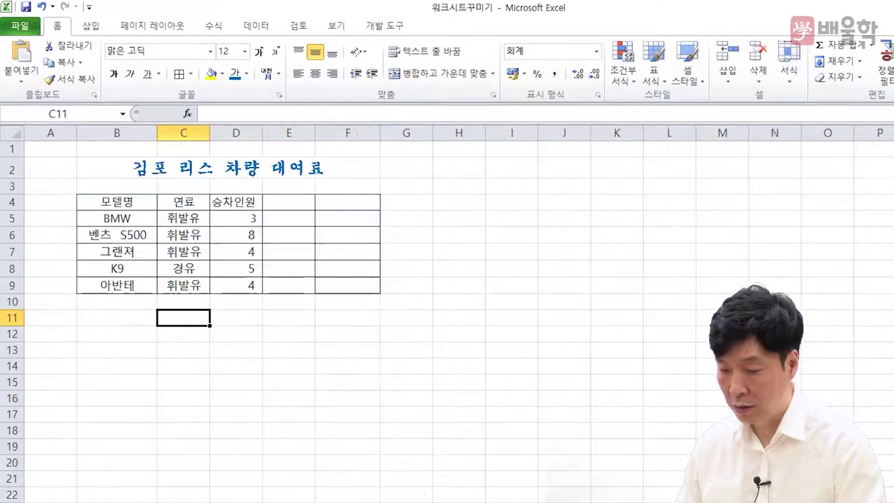
{"action": "left_click", "coordinate": [278, 204]}
{"action": "key", "text": "ctrl+v"}
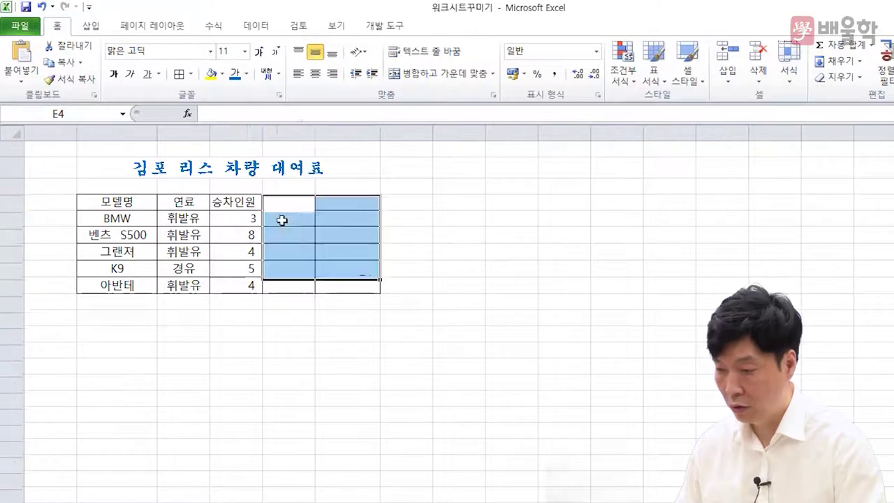
{"action": "key", "text": "ctrl+z"}
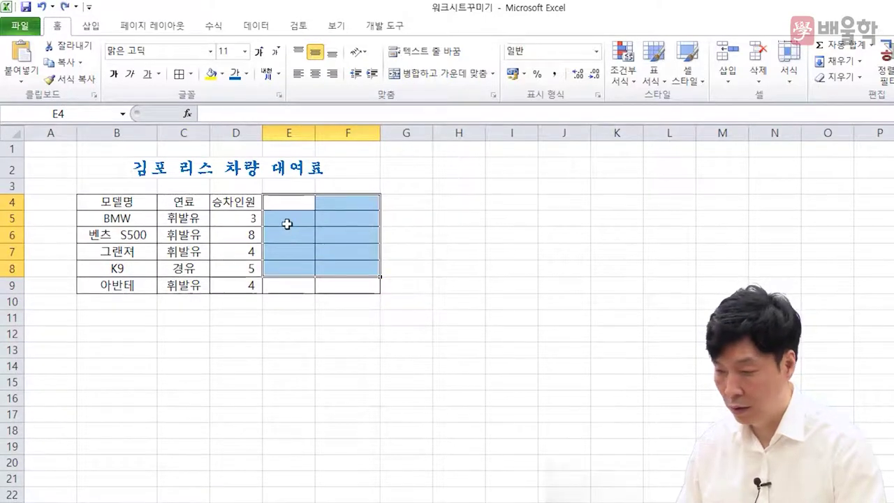
Paste the copied fee and hours data at E5 and widen column E so the fees fit
{"action": "left_click", "coordinate": [287, 220]}
{"action": "key", "text": "ctrl+v"}
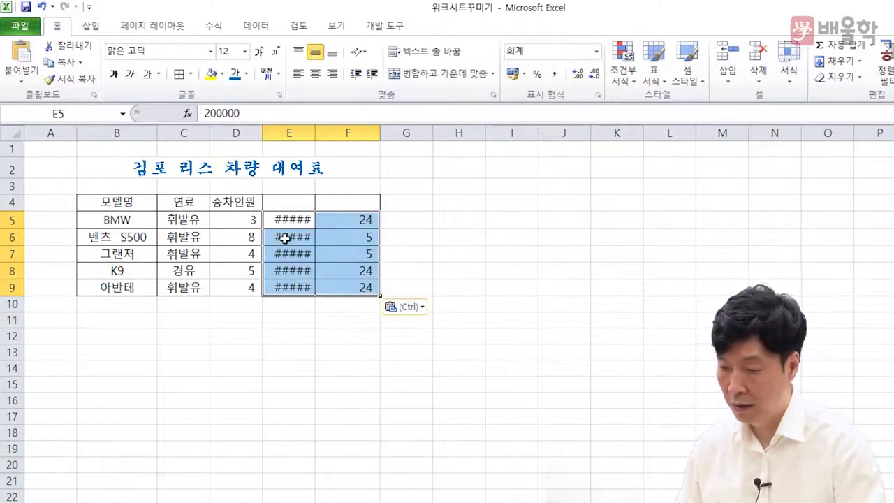
{"action": "left_click", "coordinate": [295, 231]}
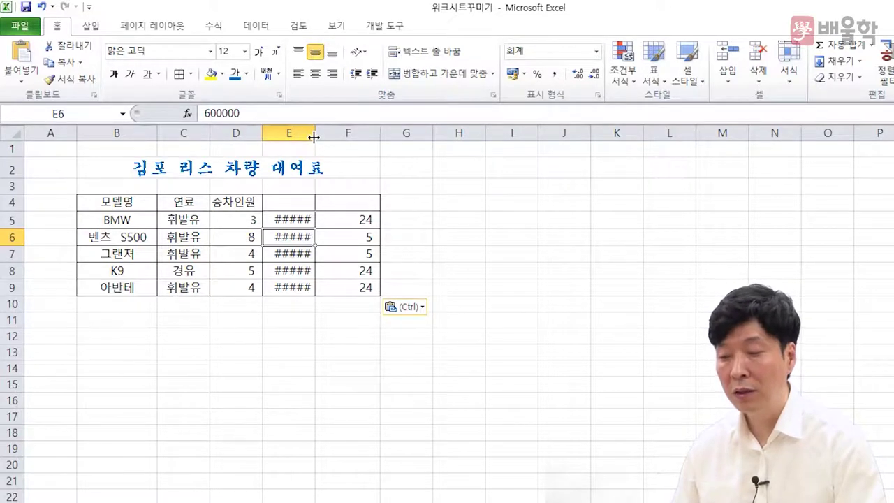
{"action": "left_click_drag", "start_coordinate": [314, 135], "coordinate": [327, 134]}
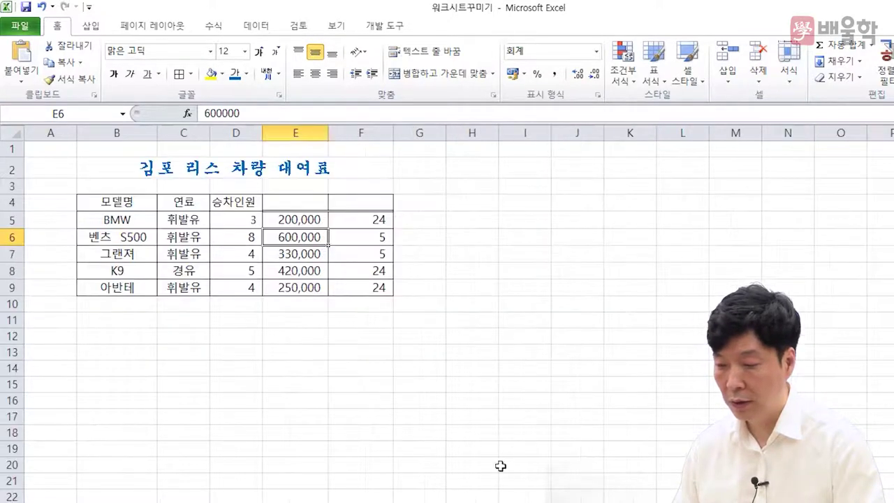
Enter the headings 대여요금 in E4 and 시간 in F4
{"action": "left_click", "coordinate": [304, 201]}
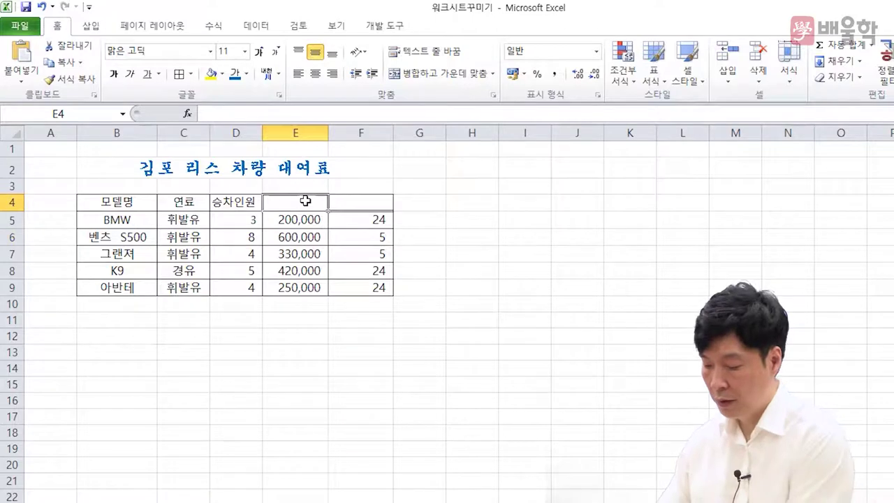
{"action": "type", "text": "대여"}
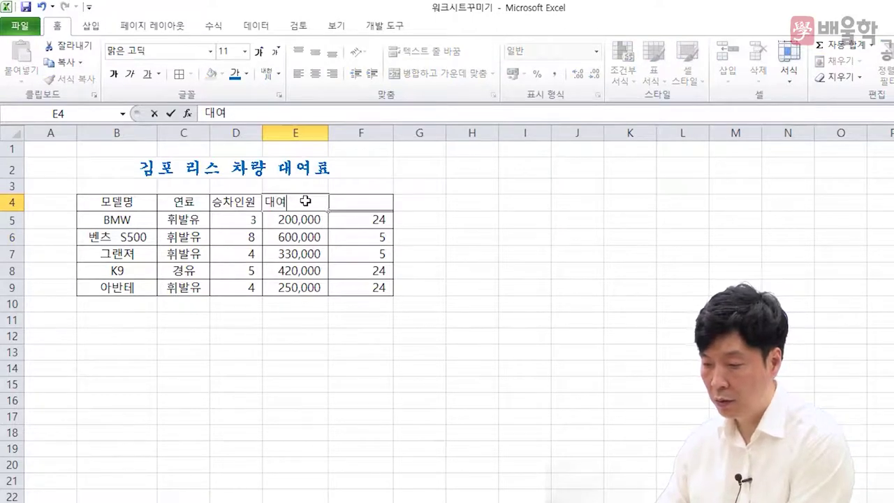
{"action": "type", "text": "그요금"}
{"action": "key", "text": "Tab"}
{"action": "type", "text": "ㅅ시간"}
{"action": "key", "text": "Tab"}
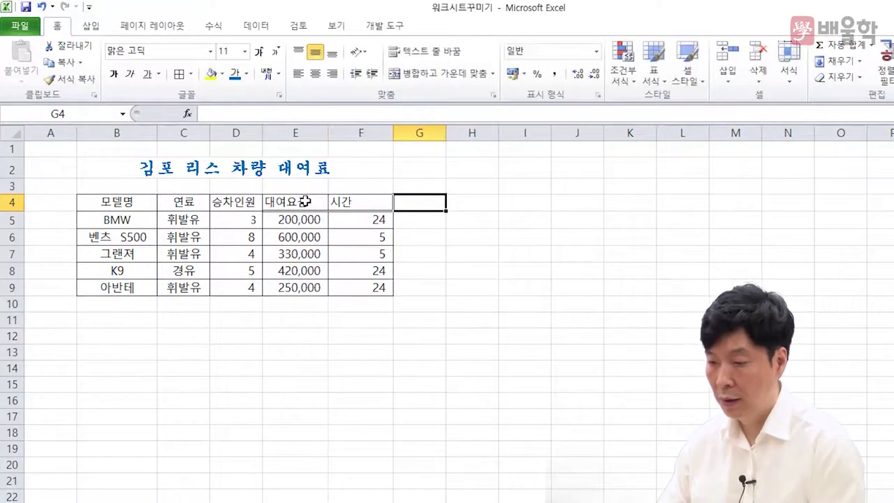
Center the 대여요금 heading in E4
{"action": "left_click", "coordinate": [267, 271]}
{"action": "left_click", "coordinate": [295, 201]}
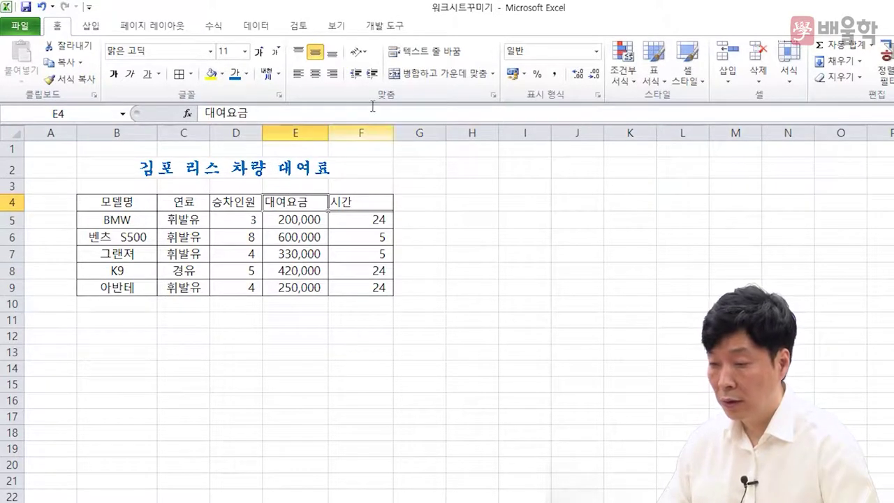
{"action": "left_click", "coordinate": [315, 72]}
Select the rental fees in E5:E9 and re-enter 200000 as the BMW fee in E5
{"action": "left_click_drag", "start_coordinate": [292, 220], "coordinate": [292, 292]}
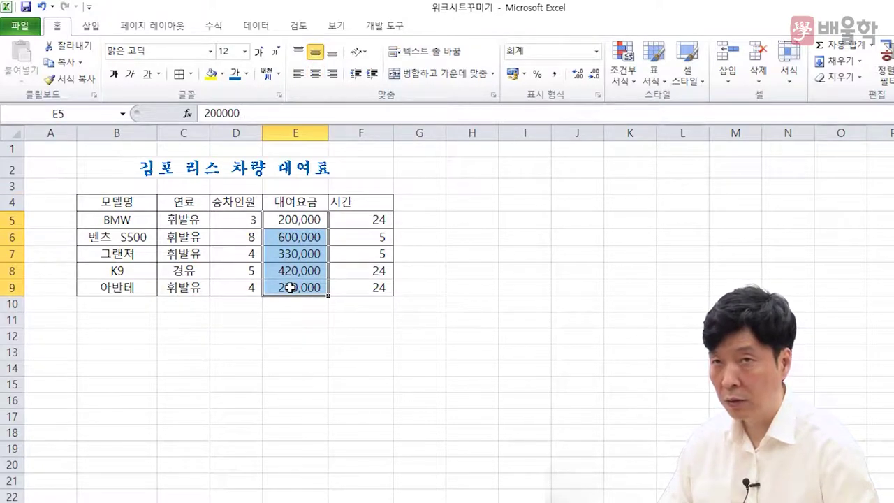
{"action": "type", "text": "2000"}
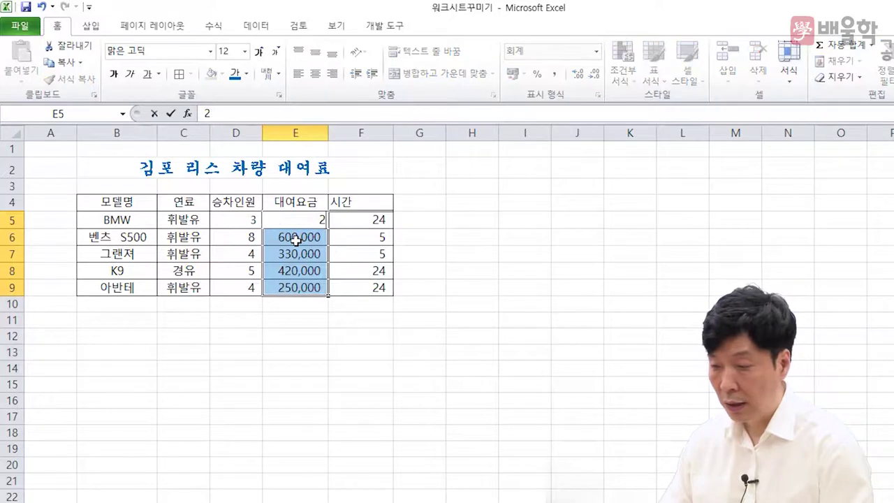
{"action": "key", "text": "Return"}
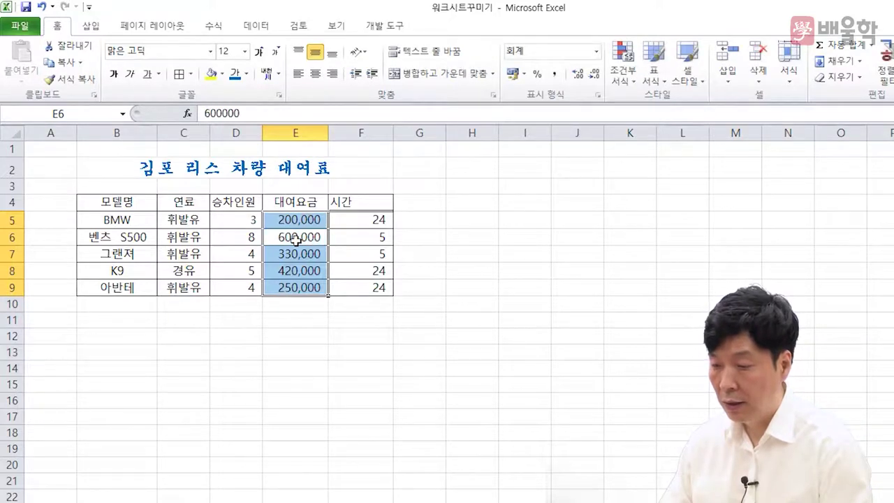
Enter the example numbers 200000 in H5 and 30000 in H6, outside the table
{"action": "left_click", "coordinate": [480, 221]}
{"action": "type", "text": "2000"}
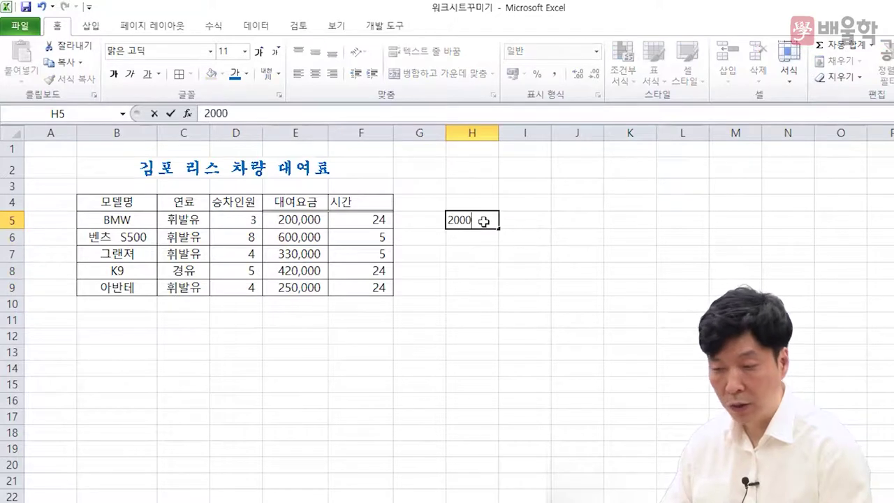
{"action": "key", "text": "Return"}
{"action": "type", "text": "30000"}
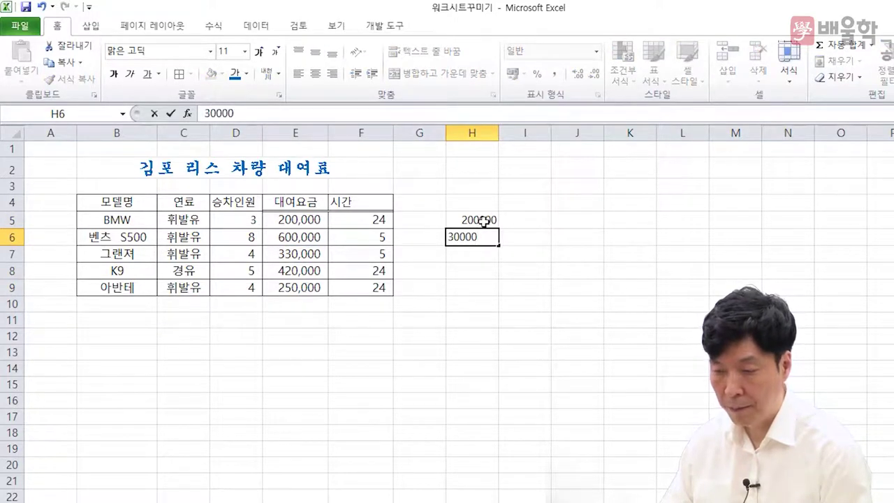
{"action": "key", "text": "Return"}
{"action": "left_click", "coordinate": [484, 220]}
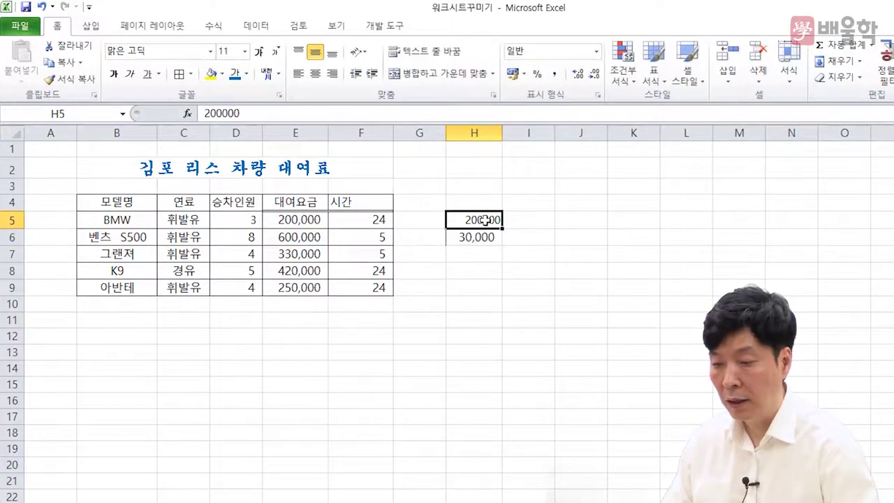
Enter the example number 15000 in H4 and select H4:H5
{"action": "left_click", "coordinate": [489, 203]}
{"action": "type", "text": "1"}
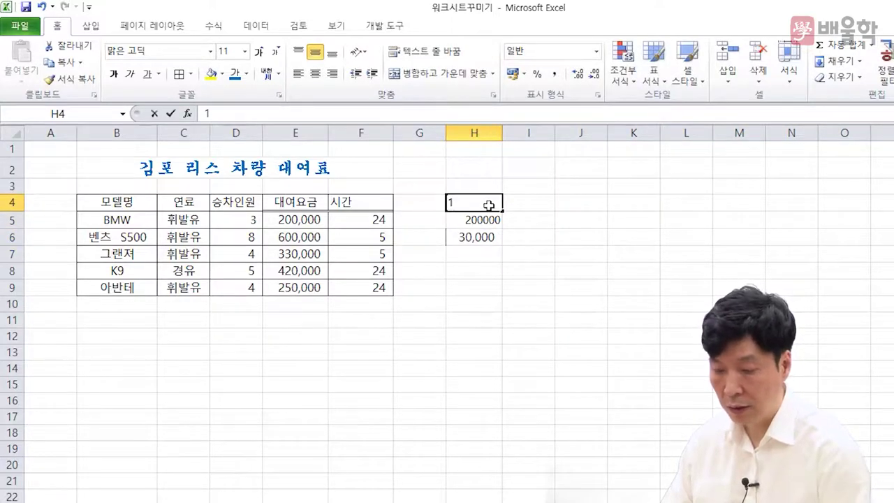
{"action": "type", "text": "5000"}
{"action": "key", "text": "Return"}
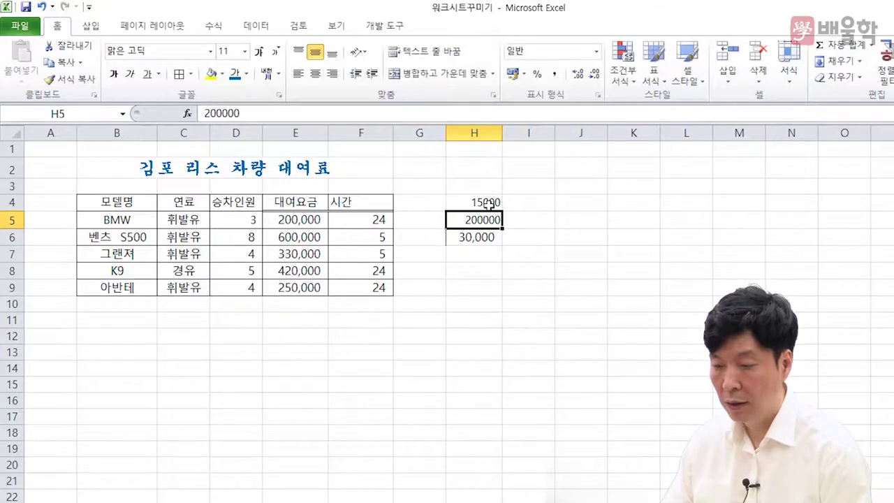
{"action": "left_click", "coordinate": [490, 204]}
{"action": "left_click_drag", "start_coordinate": [491, 204], "coordinate": [489, 220]}
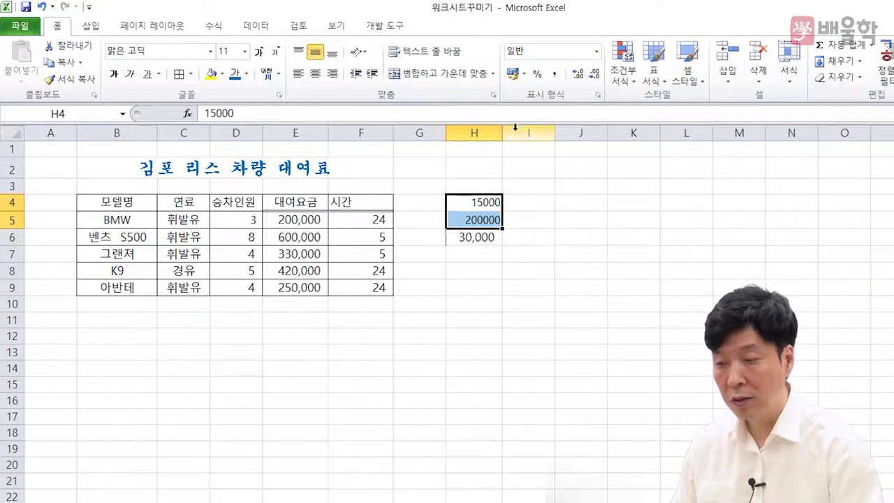
Apply the thousands comma style to H4:H5 and return the range H4:H8 to the General number format
{"action": "left_click", "coordinate": [556, 74]}
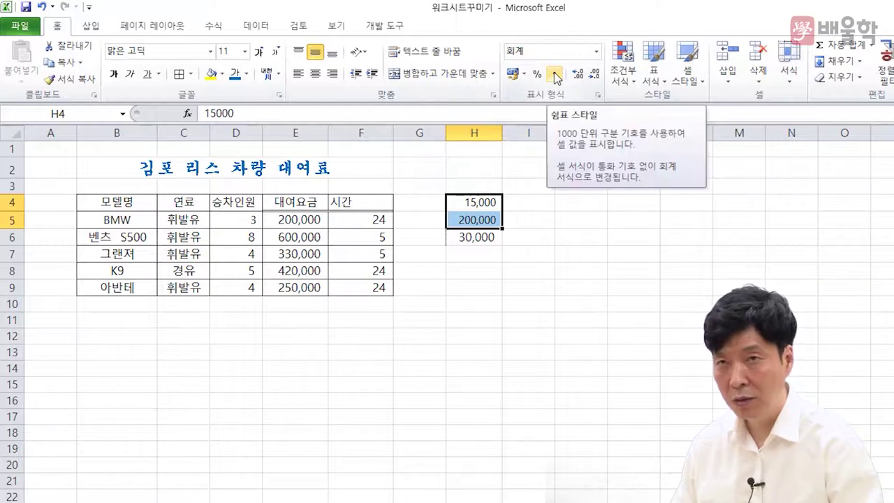
{"action": "left_click_drag", "start_coordinate": [469, 202], "coordinate": [472, 264]}
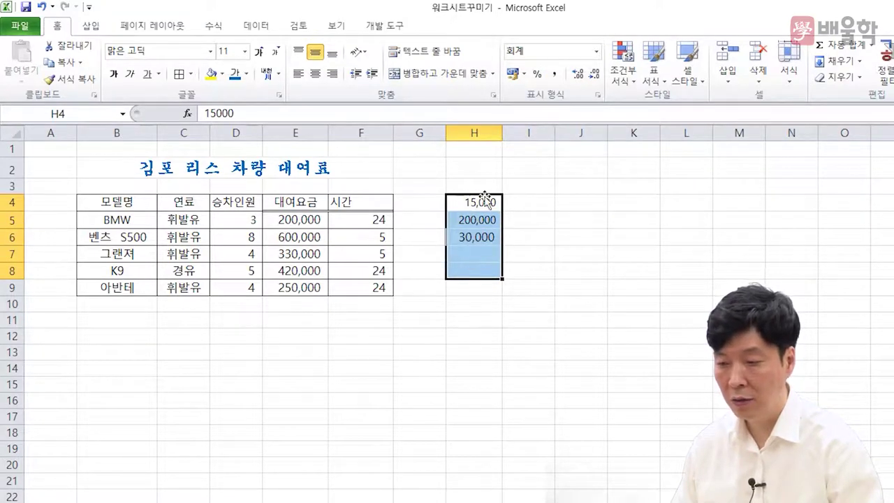
{"action": "left_click", "coordinate": [597, 53]}
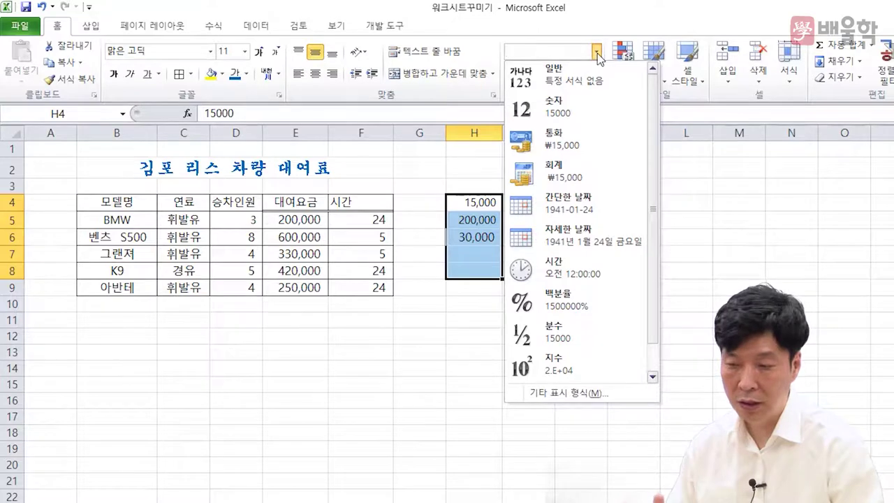
{"action": "left_click", "coordinate": [598, 54]}
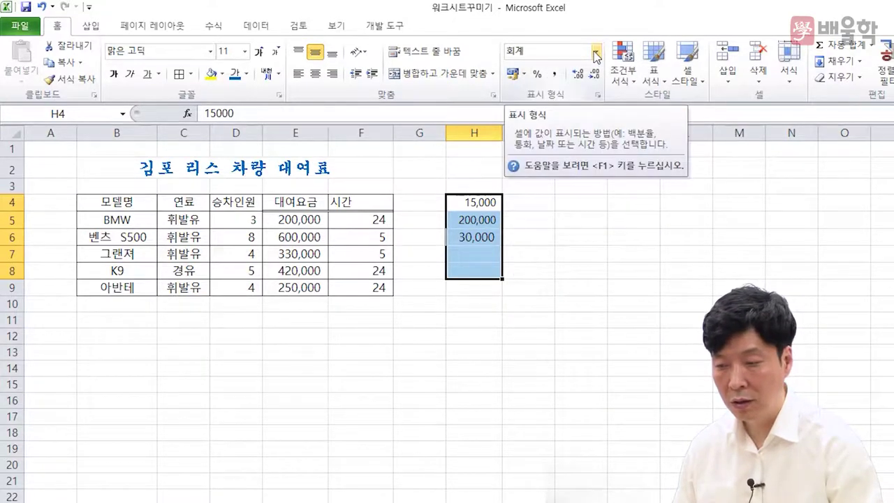
{"action": "left_click", "coordinate": [598, 51]}
{"action": "left_click", "coordinate": [572, 78]}
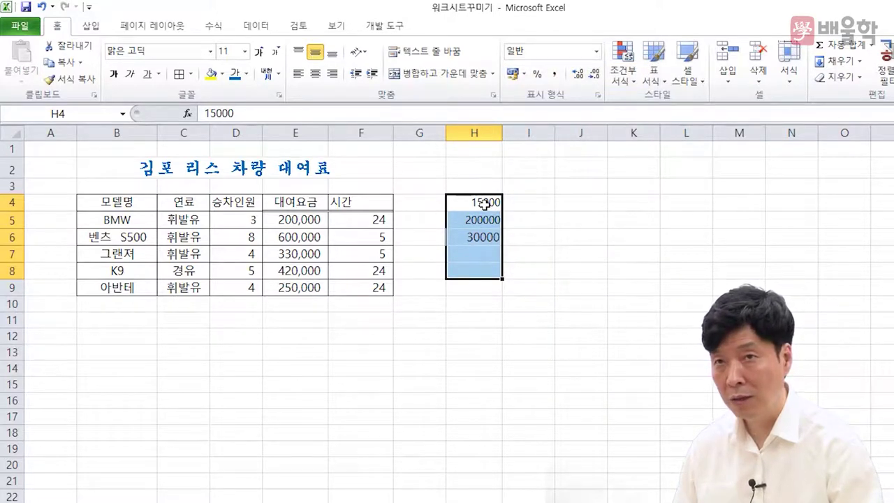
Clear the example numbers from H4:H6 outside the table
{"action": "left_click_drag", "start_coordinate": [485, 202], "coordinate": [476, 243]}
{"action": "key", "text": "Delete"}
{"action": "left_click", "coordinate": [367, 270]}
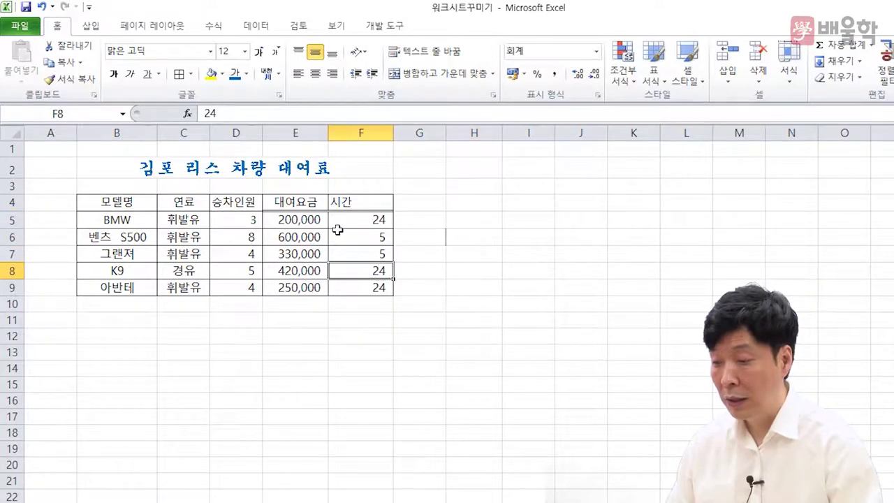
Examine the heading row's border and fill on the finished sample sheet
{"action": "left_click", "coordinate": [341, 225]}
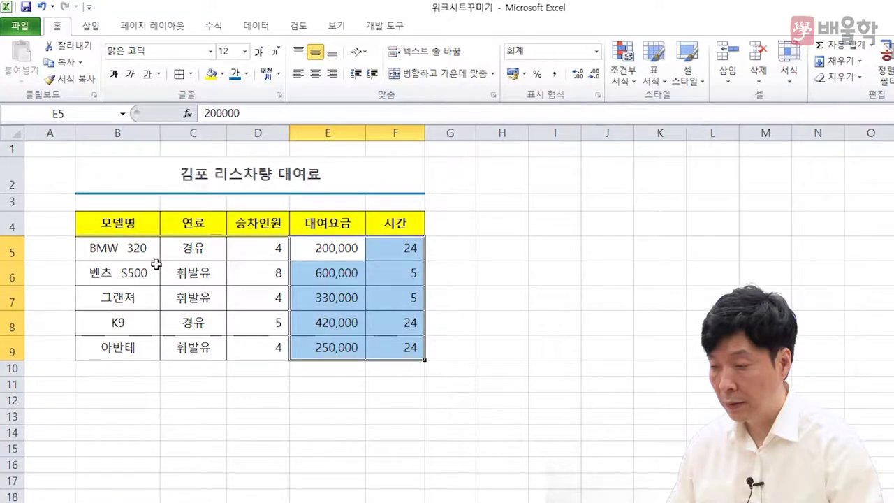
{"action": "left_click", "coordinate": [120, 239]}
{"action": "left_click_drag", "start_coordinate": [130, 226], "coordinate": [385, 223]}
{"action": "left_click", "coordinate": [325, 275]}
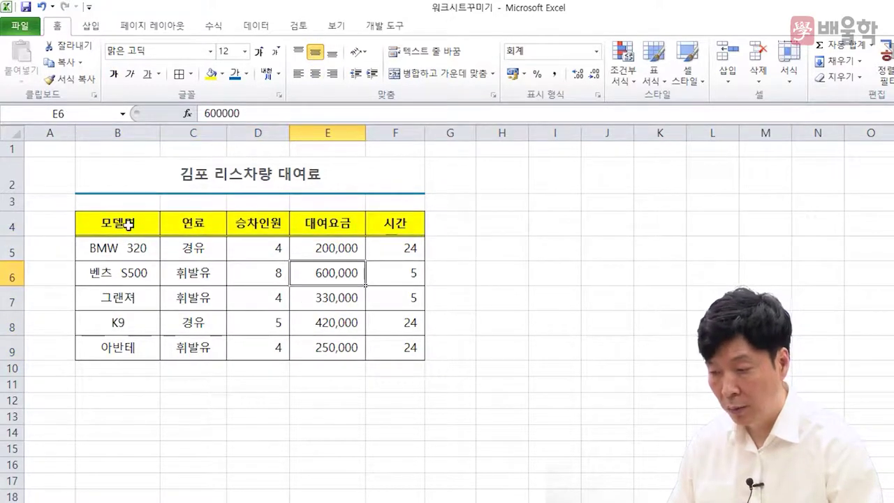
{"action": "left_click_drag", "start_coordinate": [115, 230], "coordinate": [359, 223]}
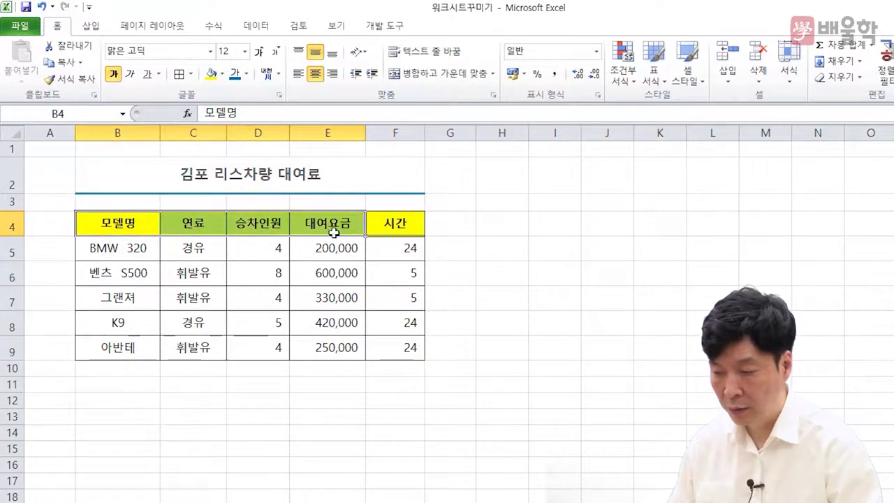
{"action": "left_click", "coordinate": [165, 266]}
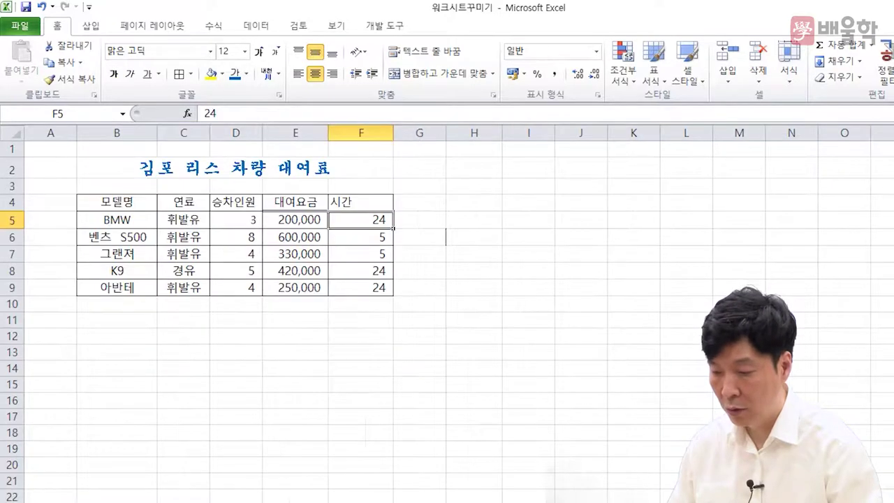
Apply a bottom double border to the heading row B4:F4 of the working table
{"action": "left_click", "coordinate": [336, 388]}
{"action": "left_click_drag", "start_coordinate": [122, 200], "coordinate": [356, 201]}
{"action": "left_click", "coordinate": [403, 257]}
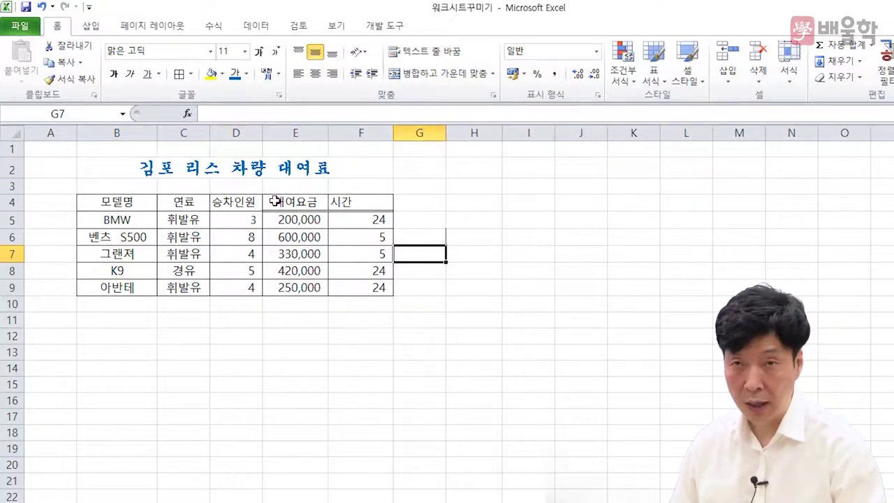
{"action": "left_click_drag", "start_coordinate": [124, 199], "coordinate": [352, 200]}
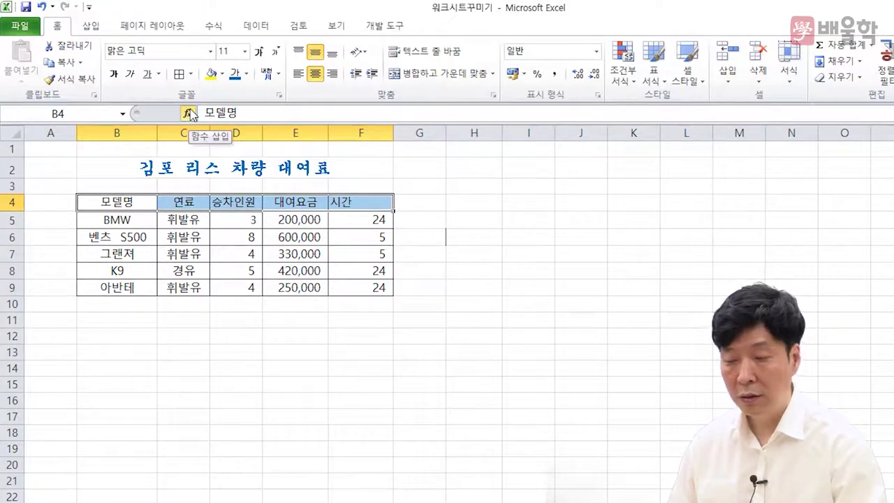
{"action": "left_click", "coordinate": [191, 74]}
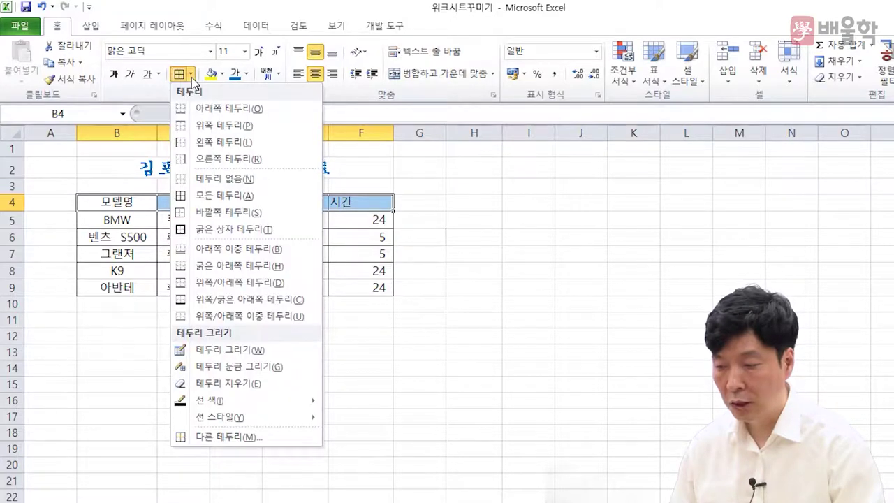
{"action": "left_click", "coordinate": [218, 250]}
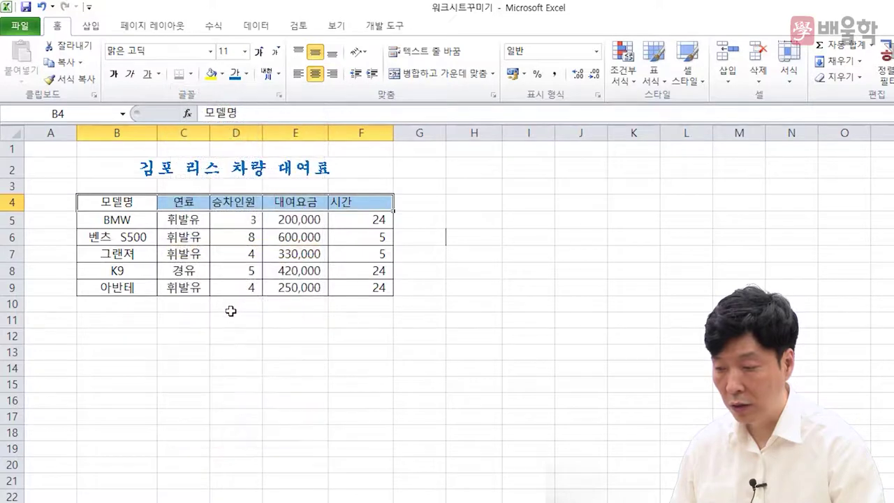
{"action": "left_click", "coordinate": [223, 302]}
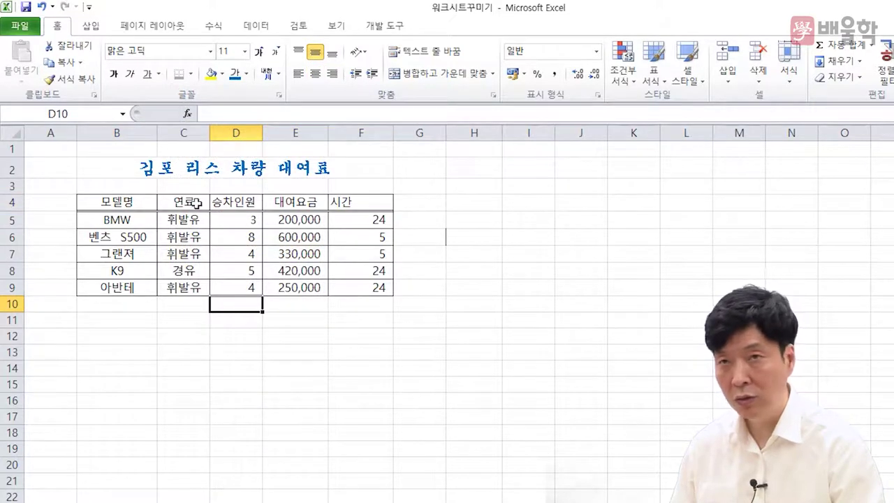
{"action": "left_click", "coordinate": [213, 382]}
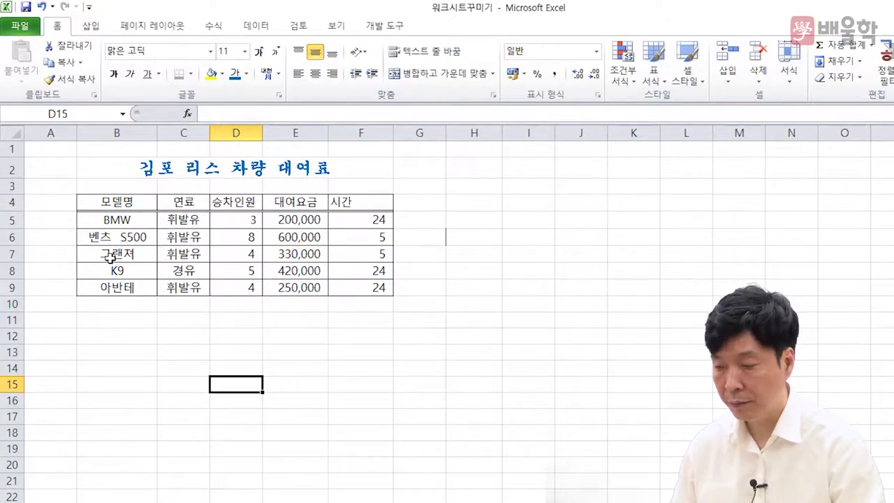
Fill the heading cells B4:F4 with the standard yellow color
{"action": "left_click_drag", "start_coordinate": [116, 201], "coordinate": [336, 198]}
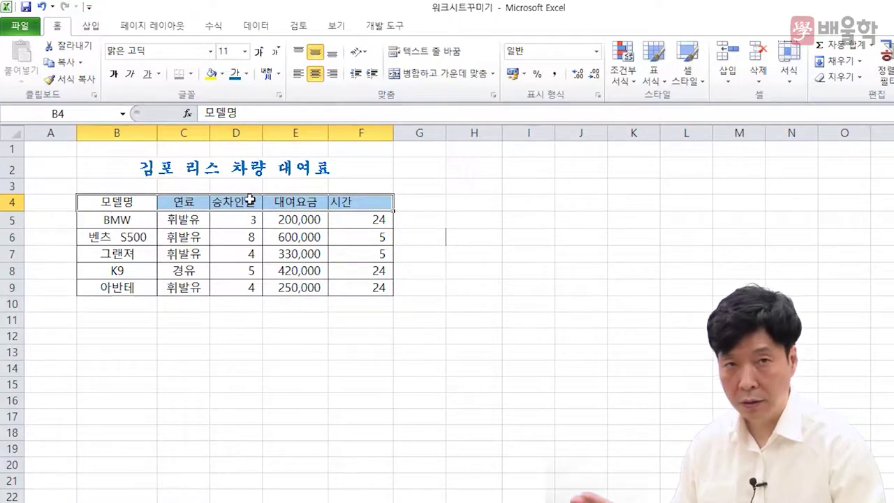
{"action": "left_click", "coordinate": [223, 73]}
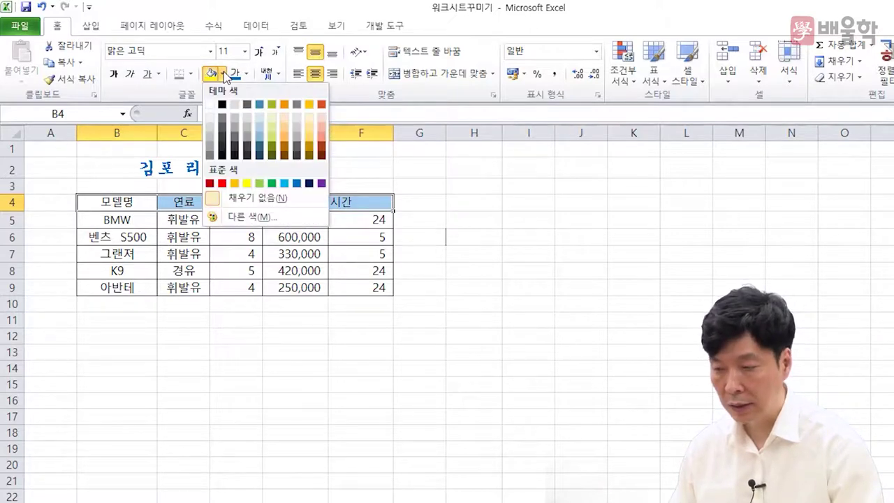
{"action": "left_click", "coordinate": [247, 184]}
{"action": "left_click", "coordinate": [245, 318]}
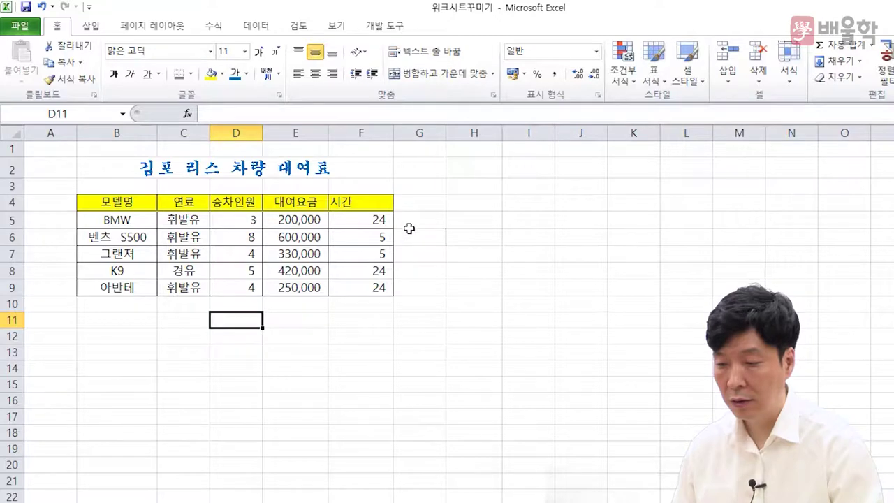
{"action": "left_click", "coordinate": [202, 253]}
Center the text of all headings in B4:F4 horizontally
{"action": "left_click_drag", "start_coordinate": [104, 202], "coordinate": [377, 207]}
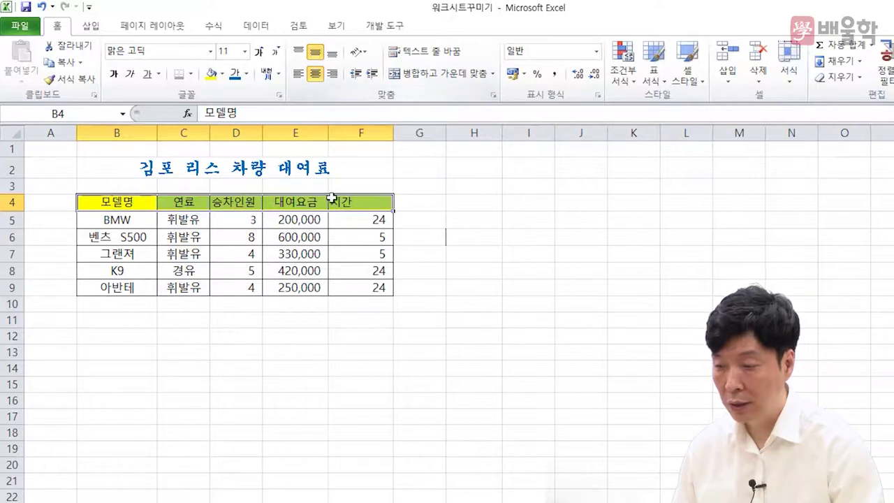
{"action": "left_click", "coordinate": [314, 78]}
{"action": "left_click", "coordinate": [313, 77]}
{"action": "left_click", "coordinate": [296, 272]}
{"action": "left_click", "coordinate": [128, 207]}
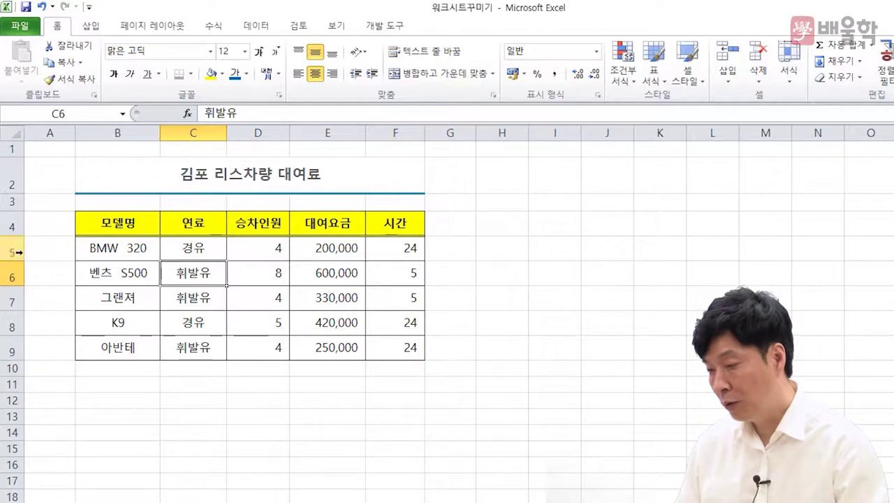
Compare the table's row heights with those on the finished sample sheet and return to the working sheet
{"action": "key", "text": "ctrl+Page_Down"}
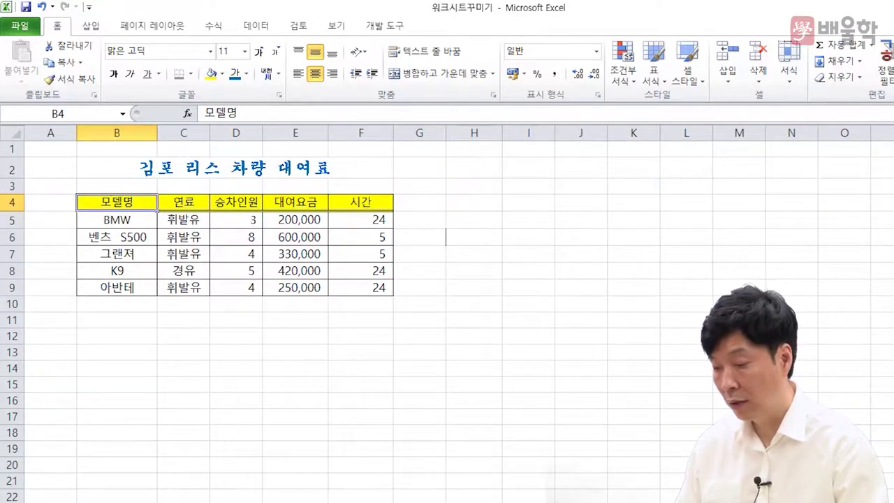
{"action": "key", "text": "ctrl+Page_Up"}
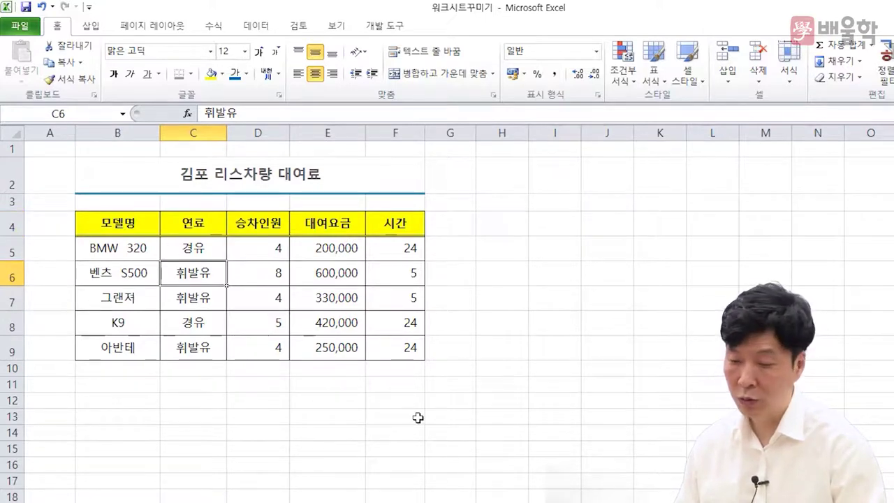
{"action": "key", "text": "ctrl+Page_Down"}
{"action": "left_click", "coordinate": [239, 266]}
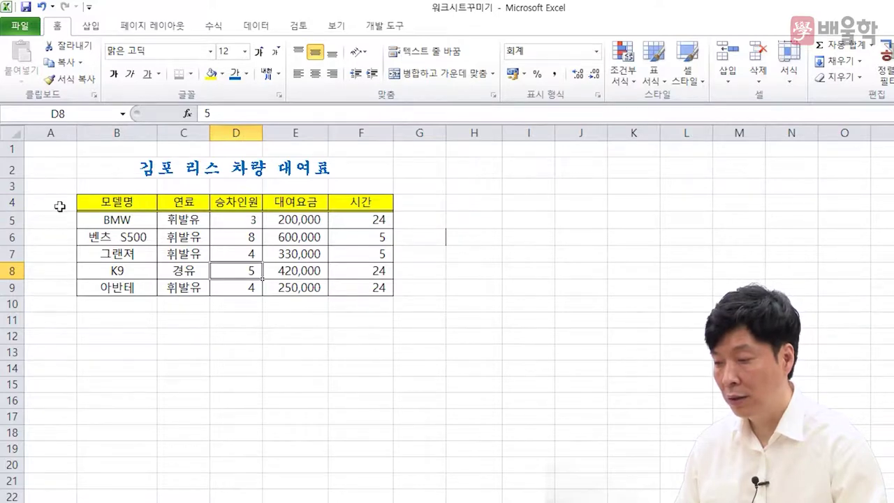
Increase the height of rows 4 to 9 together so all table rows are equally taller
{"action": "left_click", "coordinate": [6, 202]}
{"action": "left_click_drag", "start_coordinate": [6, 203], "coordinate": [7, 236]}
{"action": "left_click", "coordinate": [81, 219]}
{"action": "left_click", "coordinate": [13, 202]}
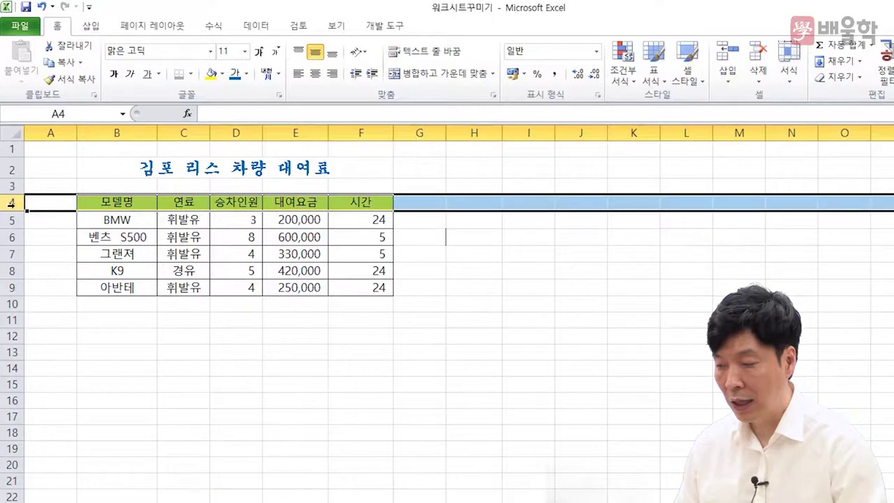
{"action": "left_click_drag", "start_coordinate": [14, 208], "coordinate": [7, 285]}
{"action": "left_click", "coordinate": [41, 225]}
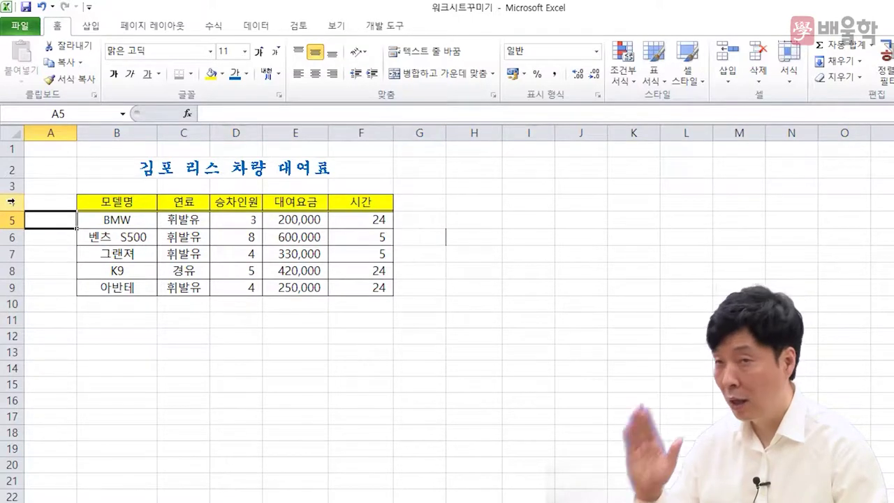
{"action": "left_click_drag", "start_coordinate": [11, 202], "coordinate": [10, 287]}
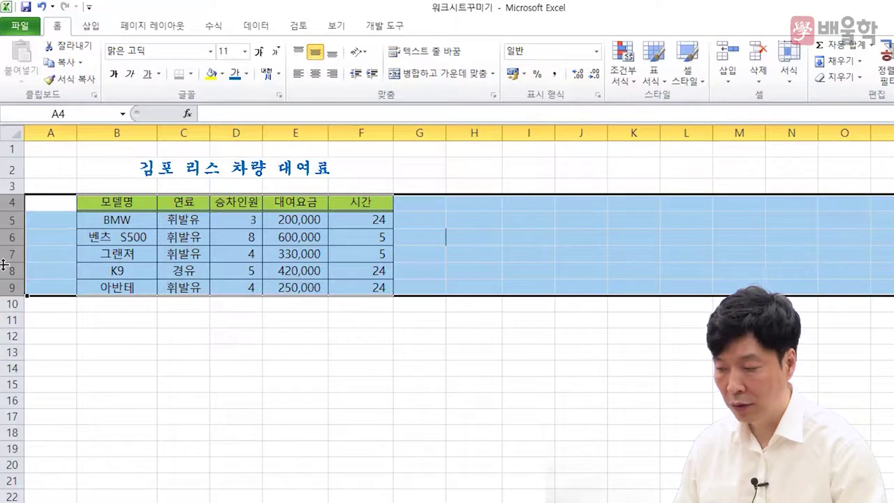
{"action": "left_click_drag", "start_coordinate": [13, 229], "coordinate": [13, 236]}
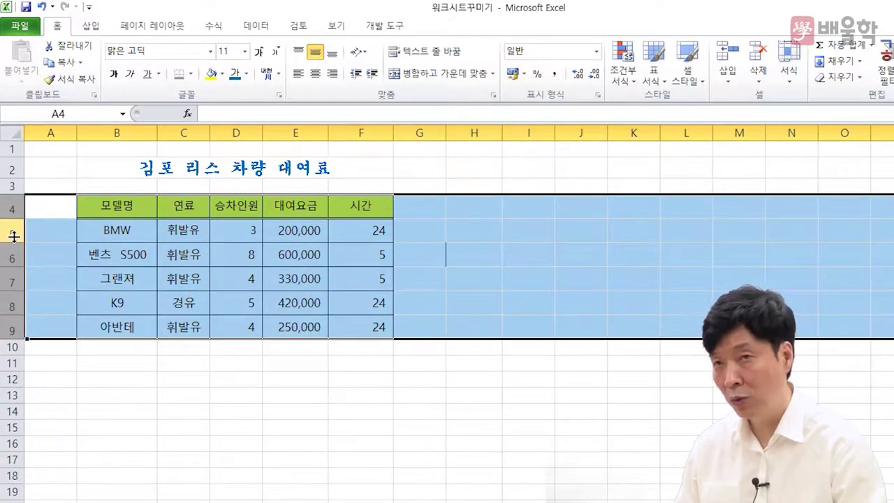
{"action": "left_click", "coordinate": [61, 235]}
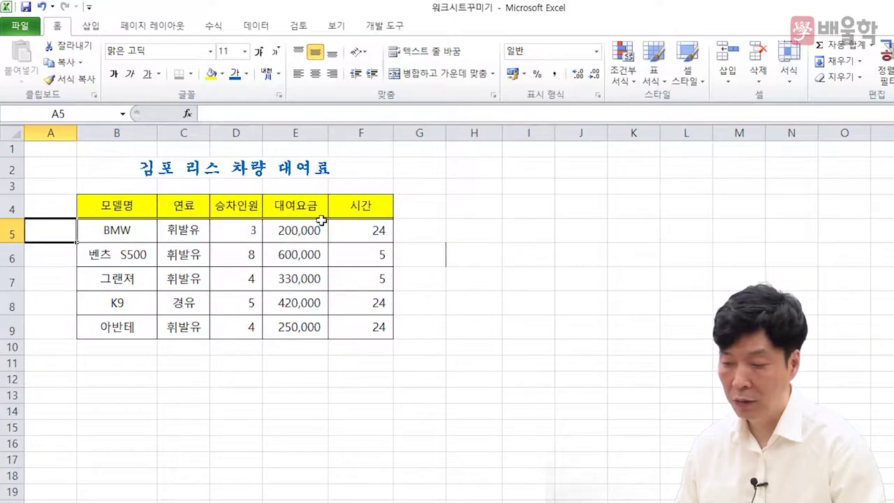
{"action": "left_click", "coordinate": [452, 300]}
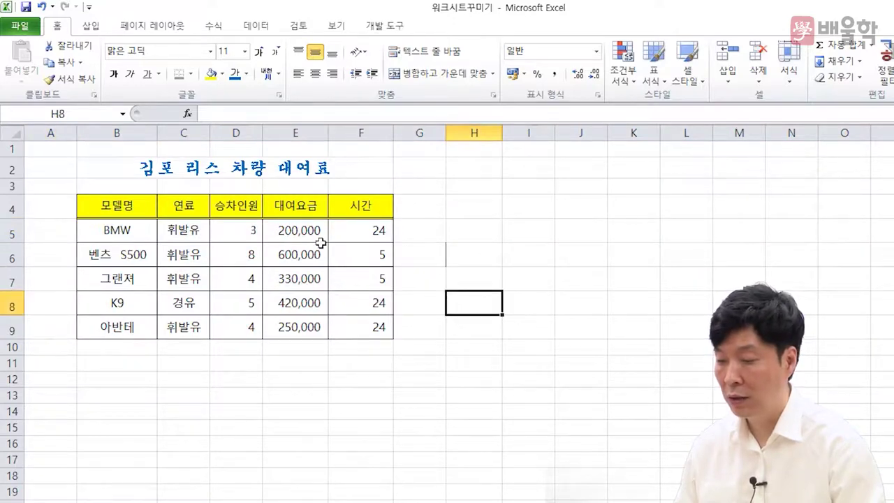
{"action": "left_click_drag", "start_coordinate": [116, 221], "coordinate": [366, 325]}
{"action": "left_click", "coordinate": [334, 345]}
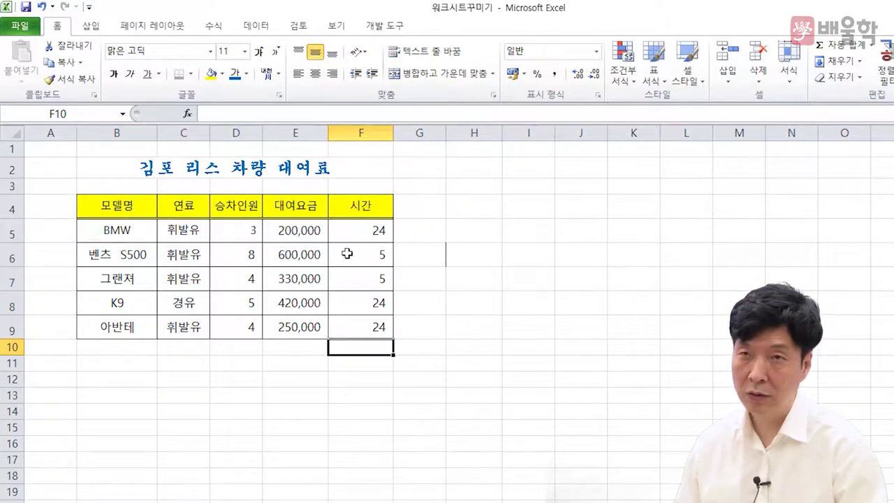
{"action": "left_click", "coordinate": [465, 254]}
{"action": "left_click", "coordinate": [424, 269]}
{"action": "left_click", "coordinate": [457, 251]}
{"action": "key", "text": "Down"}
{"action": "key", "text": "Down"}
{"action": "key", "text": "Down"}
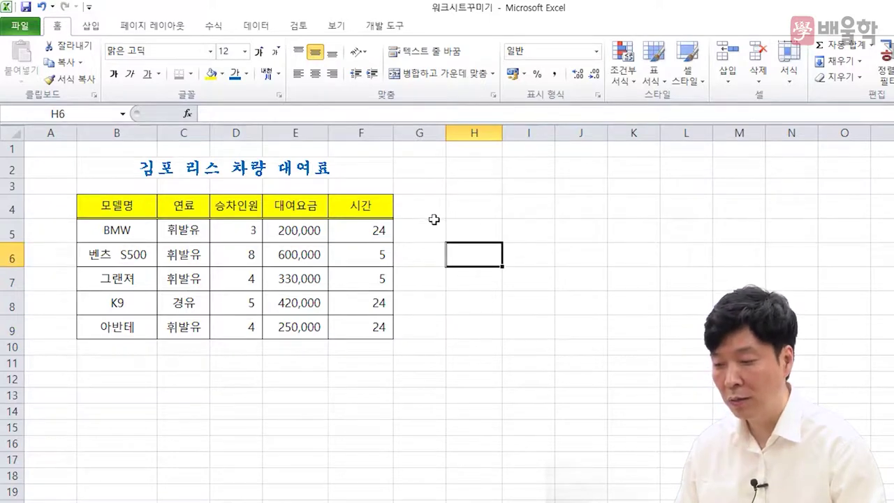
{"action": "left_click_drag", "start_coordinate": [434, 220], "coordinate": [486, 274]}
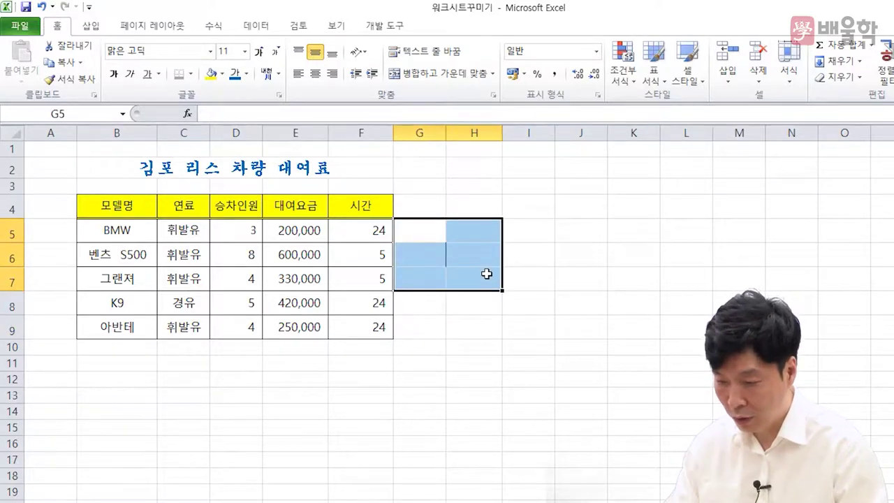
{"action": "left_click", "coordinate": [514, 252]}
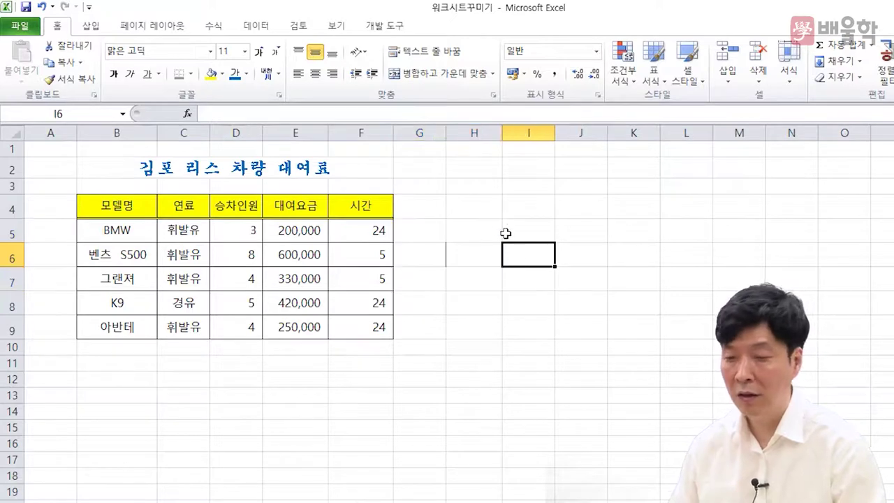
{"action": "left_click_drag", "start_coordinate": [459, 230], "coordinate": [463, 292]}
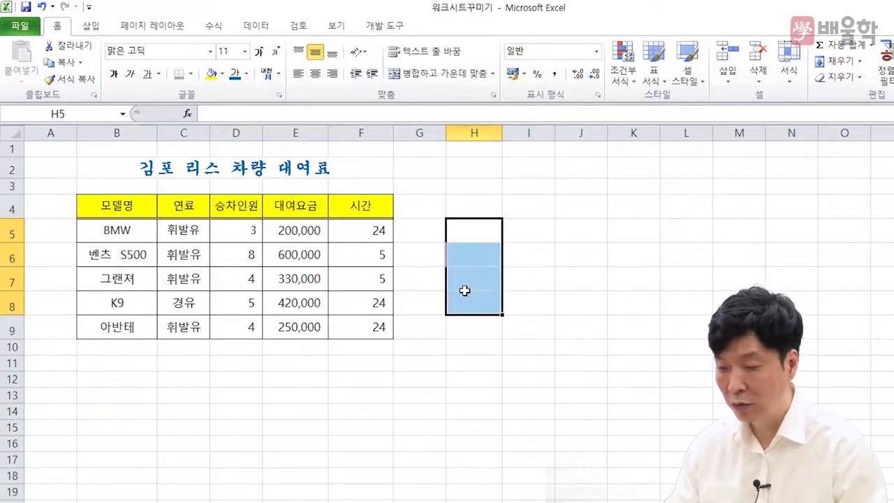
Enter the trial values 10 and 20 in cells I6 and I7 and clear them again
{"action": "left_click", "coordinate": [549, 245]}
{"action": "type", "text": "10"}
{"action": "key", "text": "Return"}
{"action": "type", "text": "20"}
{"action": "left_click", "coordinate": [653, 283]}
{"action": "left_click_drag", "start_coordinate": [537, 255], "coordinate": [549, 293]}
{"action": "key", "text": "Delete"}
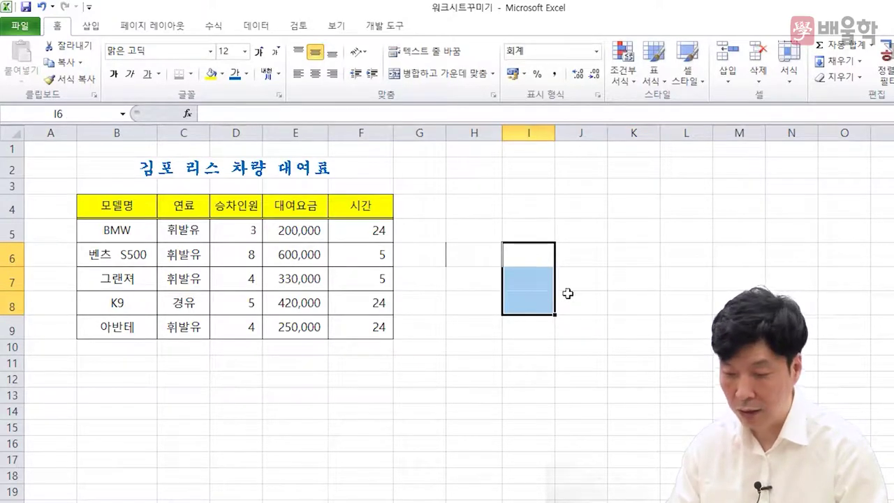
Fill the empty cells H6:I7 beside the table with yellow
{"action": "left_click", "coordinate": [604, 299]}
{"action": "left_click_drag", "start_coordinate": [493, 266], "coordinate": [545, 270]}
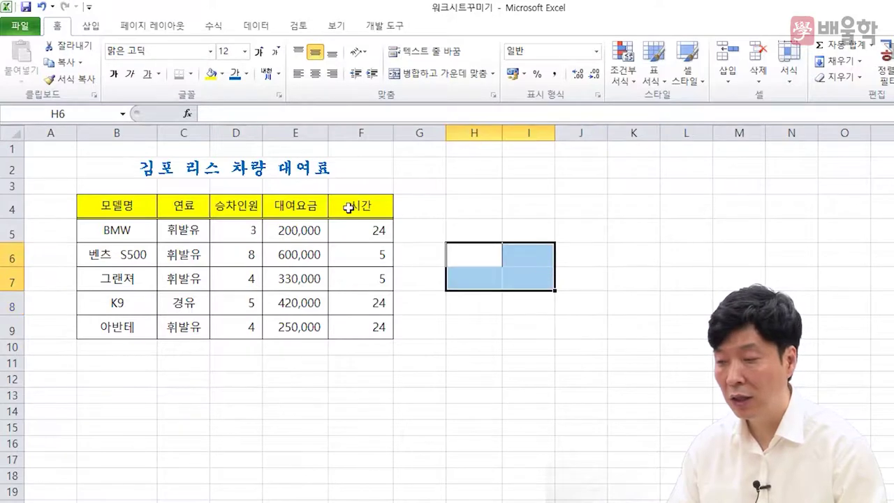
{"action": "left_click", "coordinate": [211, 75]}
{"action": "left_click", "coordinate": [579, 207]}
{"action": "left_click_drag", "start_coordinate": [485, 245], "coordinate": [550, 302]}
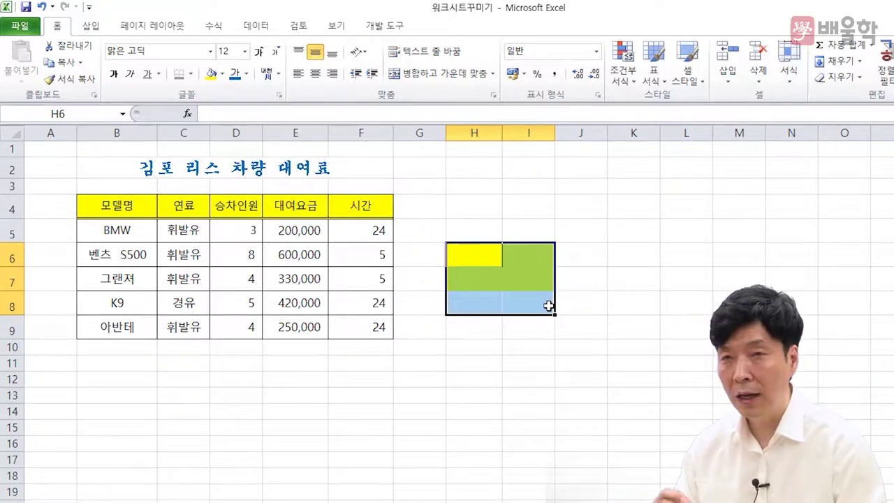
{"action": "left_click", "coordinate": [523, 303]}
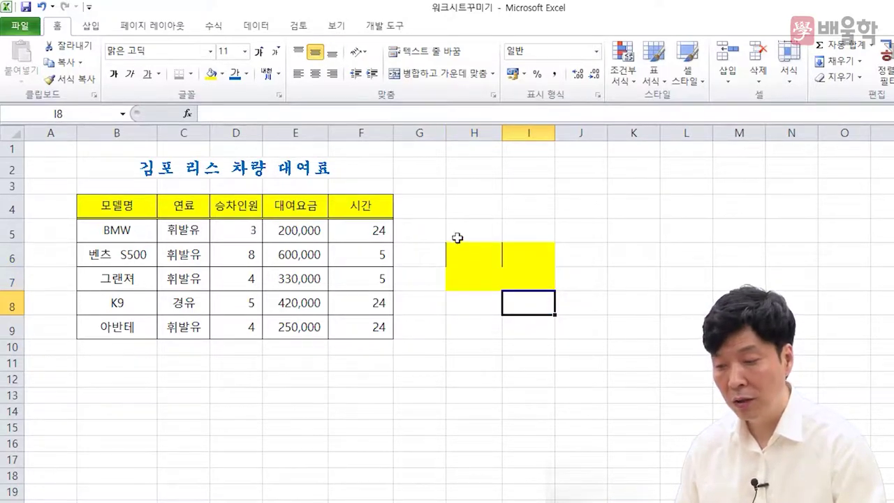
Remove all borders and the fill color from cells H6:I7 beside the table
{"action": "left_click_drag", "start_coordinate": [472, 253], "coordinate": [543, 286]}
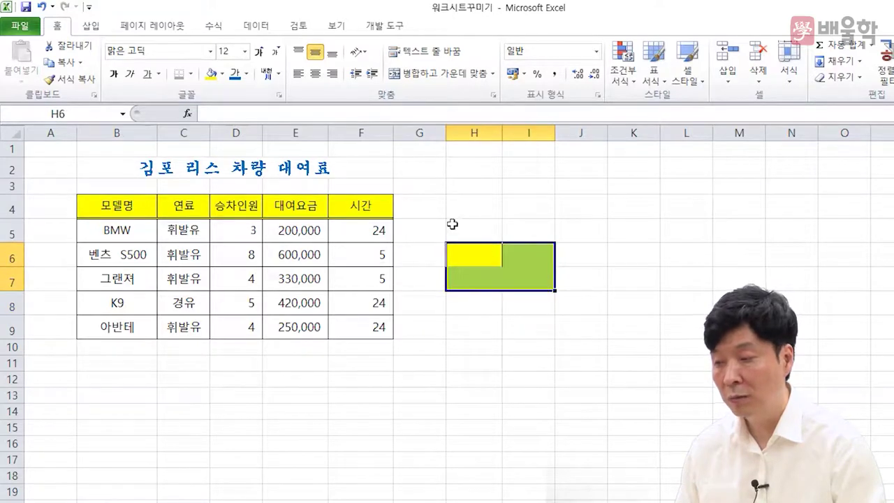
{"action": "left_click", "coordinate": [191, 73]}
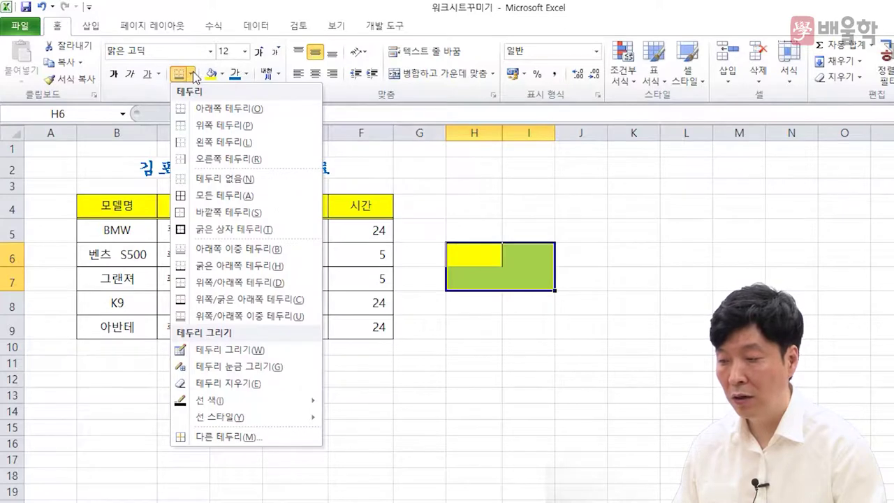
{"action": "left_click", "coordinate": [217, 180]}
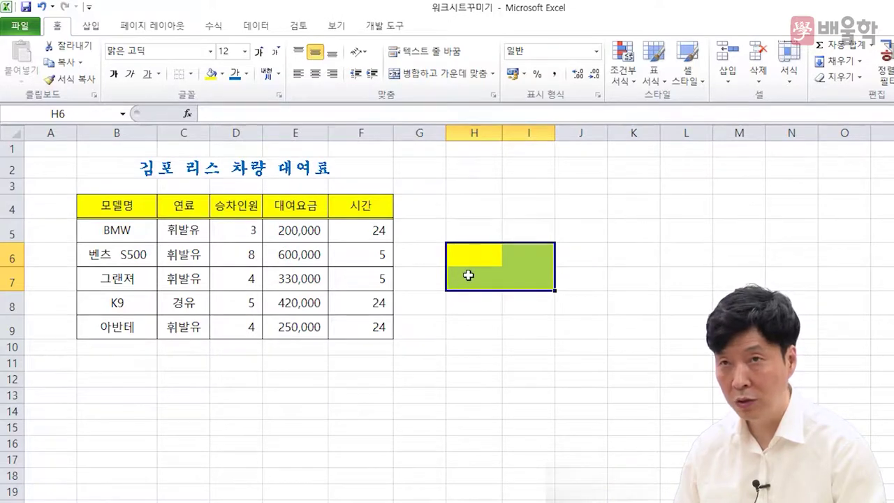
{"action": "left_click", "coordinate": [469, 279]}
{"action": "left_click_drag", "start_coordinate": [454, 248], "coordinate": [540, 279]}
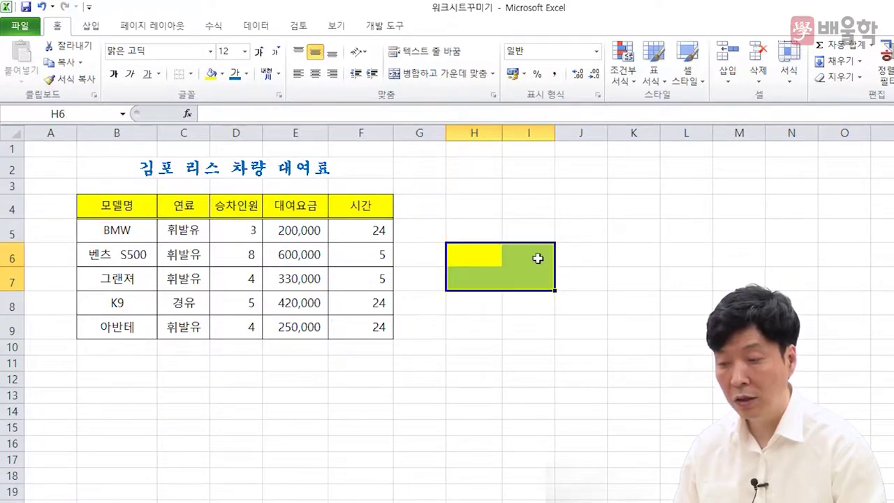
{"action": "left_click", "coordinate": [224, 74]}
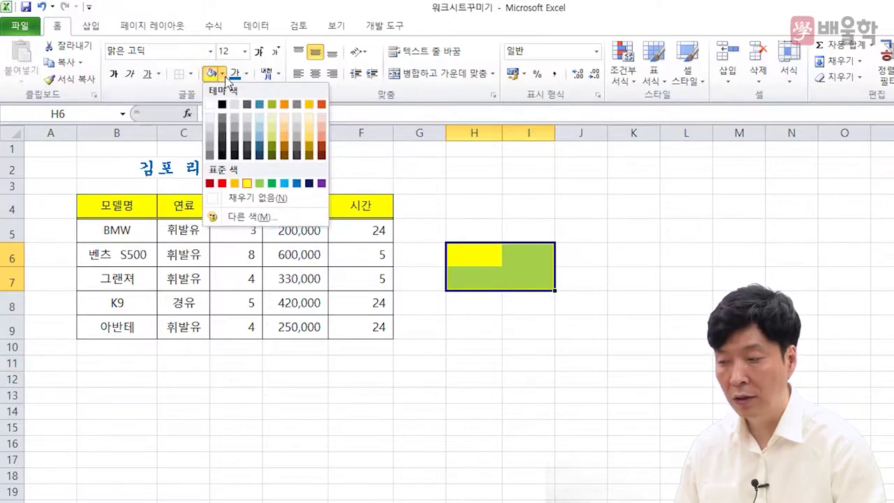
{"action": "left_click", "coordinate": [254, 202]}
{"action": "left_click", "coordinate": [566, 375]}
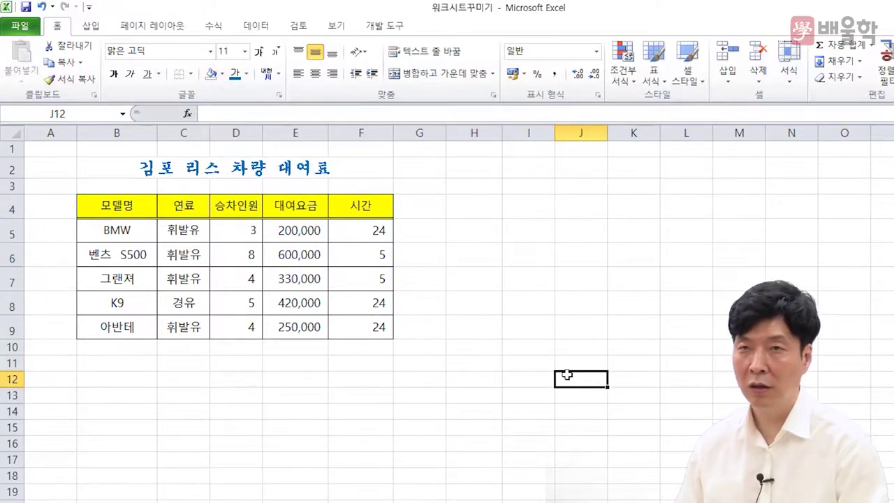
{"action": "left_click", "coordinate": [551, 398]}
{"action": "left_click", "coordinate": [319, 414]}
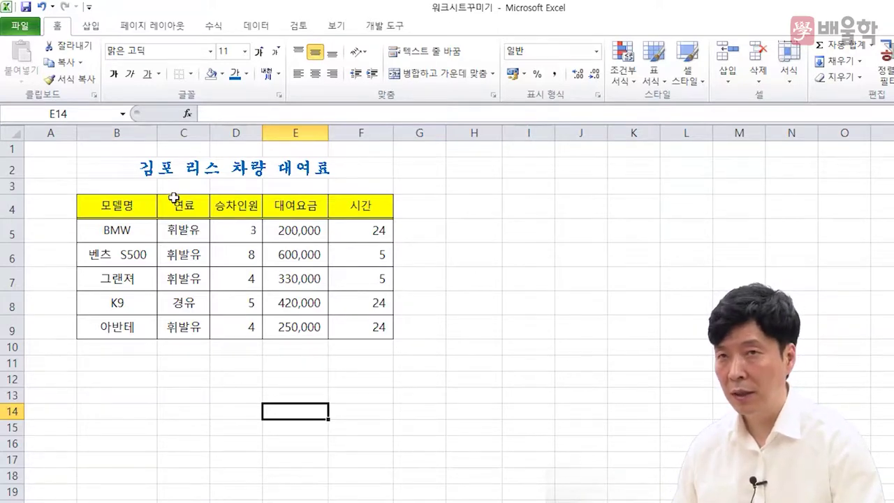
{"action": "left_click", "coordinate": [189, 369]}
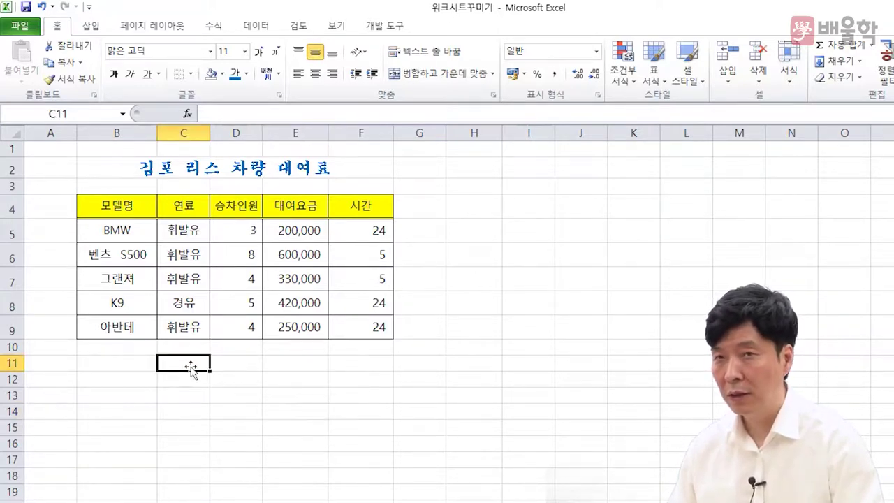
{"action": "left_click", "coordinate": [121, 360]}
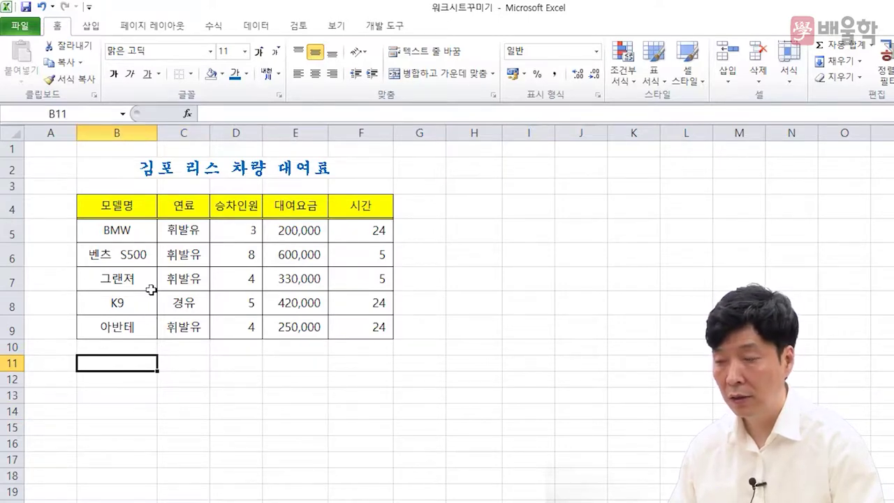
Save the workbook under its existing name 워크시트꾸미기
{"action": "left_click", "coordinate": [27, 28]}
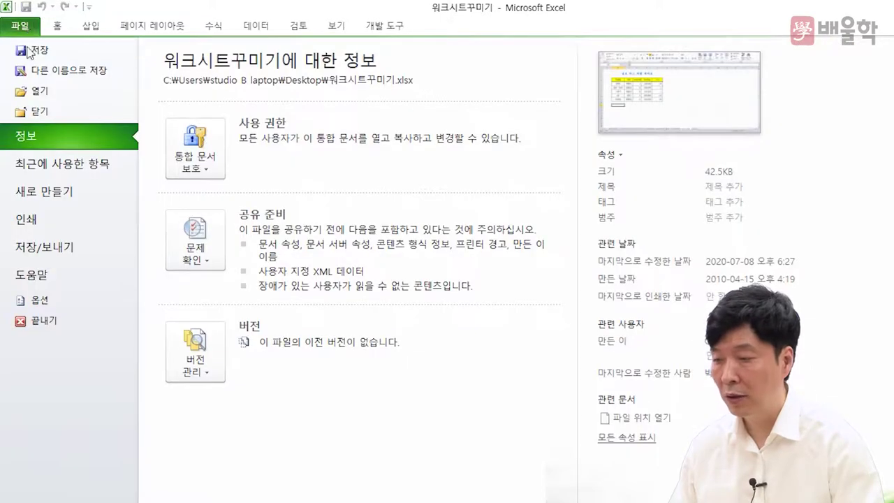
{"action": "left_click", "coordinate": [28, 54]}
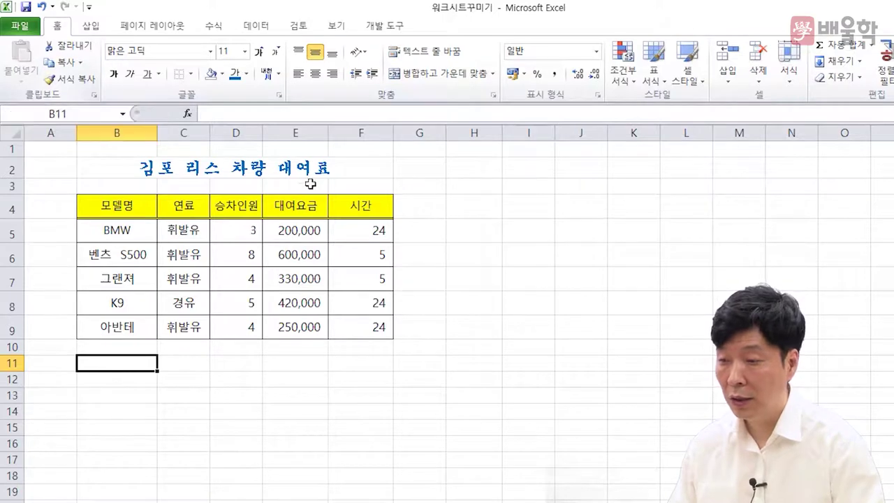
{"action": "left_click", "coordinate": [409, 190]}
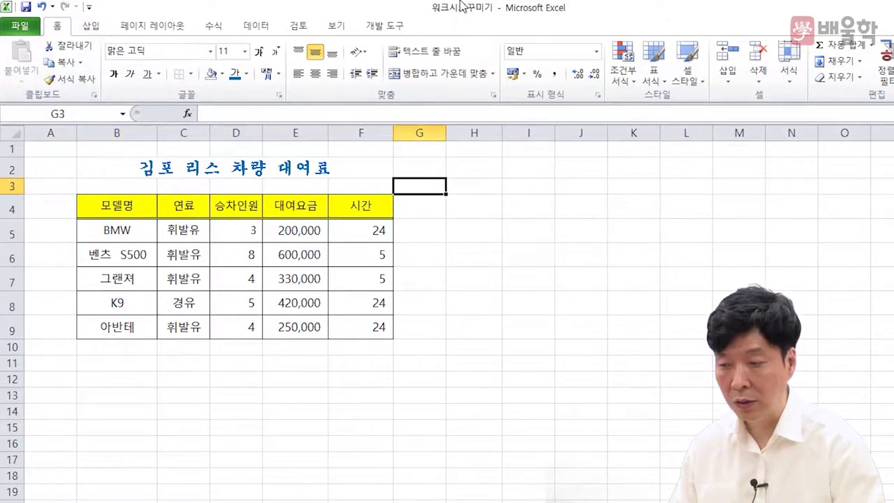
Save a copy of the workbook on the desktop (바탕 화면) under the name 예제
{"action": "left_click", "coordinate": [21, 28]}
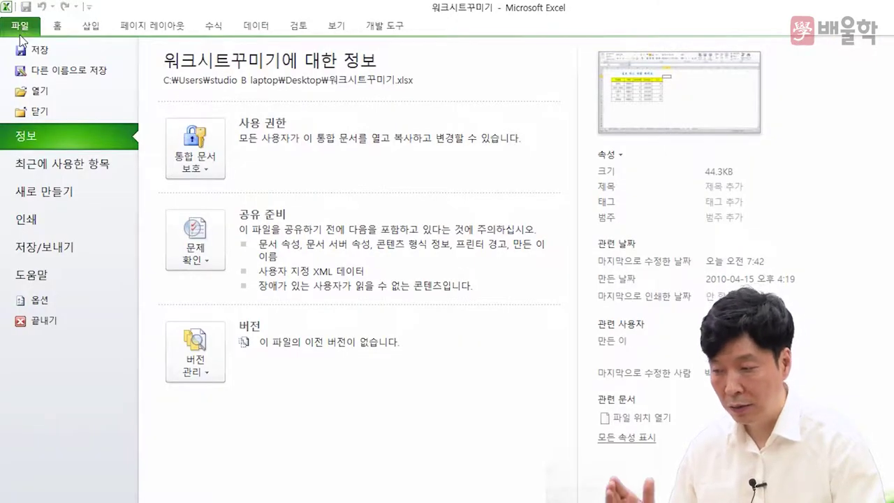
{"action": "key", "text": "Escape"}
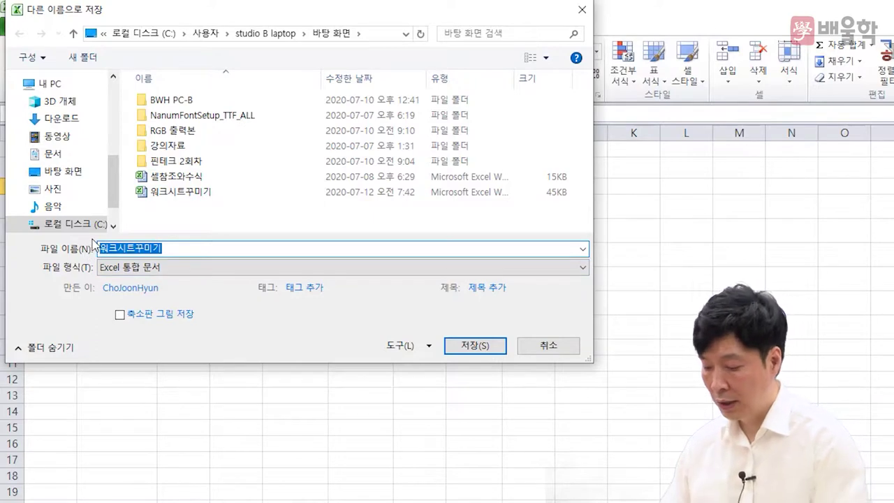
{"action": "key", "text": "BackSpace"}
{"action": "type", "text": "ㅇ예제"}
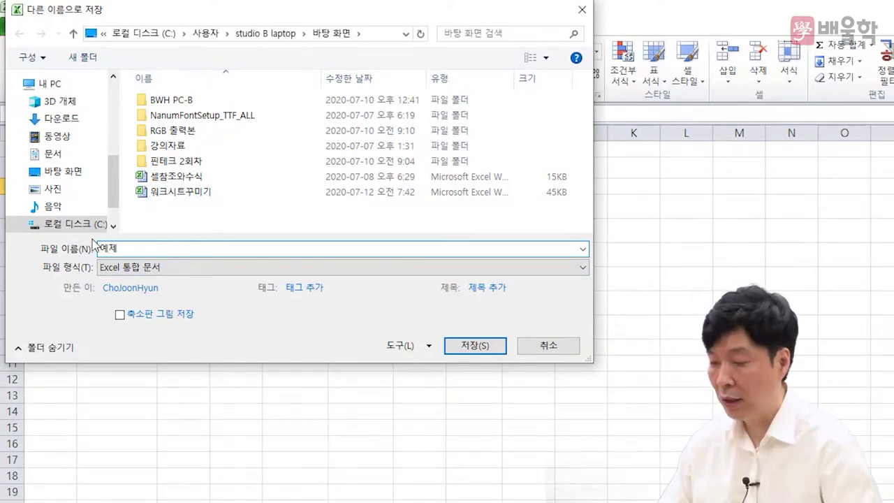
{"action": "left_click", "coordinate": [457, 343]}
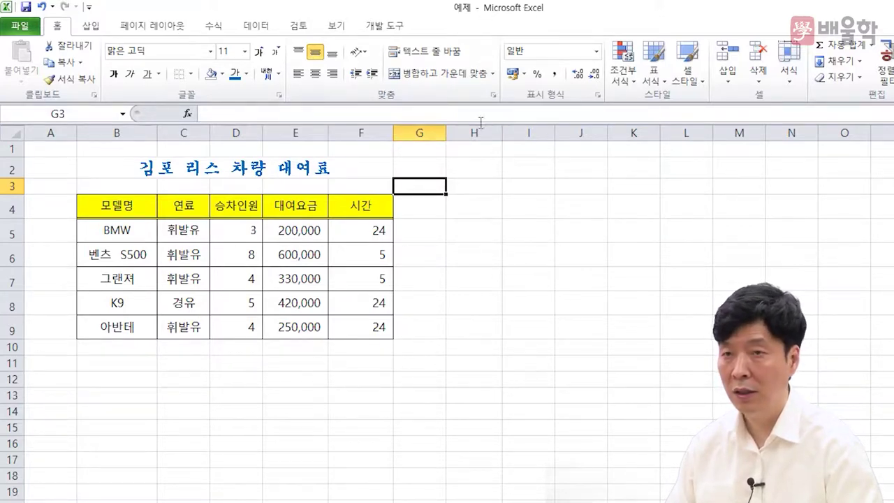
{"action": "left_click", "coordinate": [454, 208]}
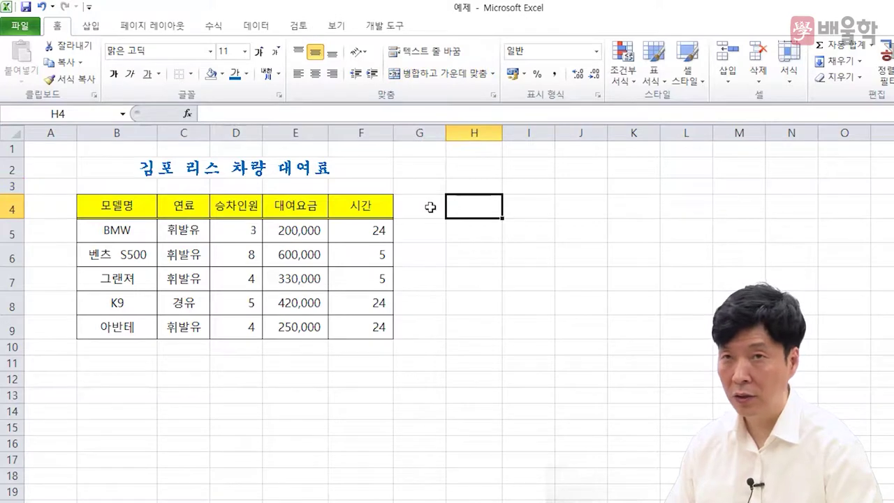
{"action": "left_click", "coordinate": [433, 208]}
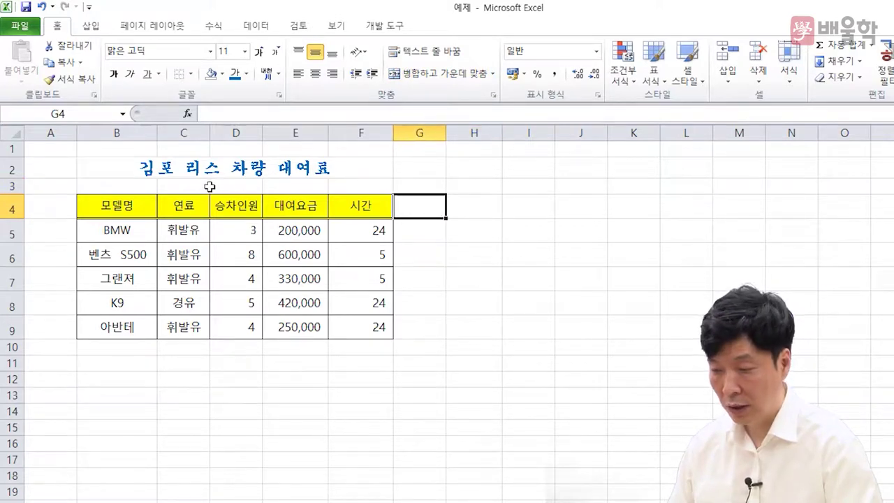
{"action": "left_click", "coordinate": [466, 343]}
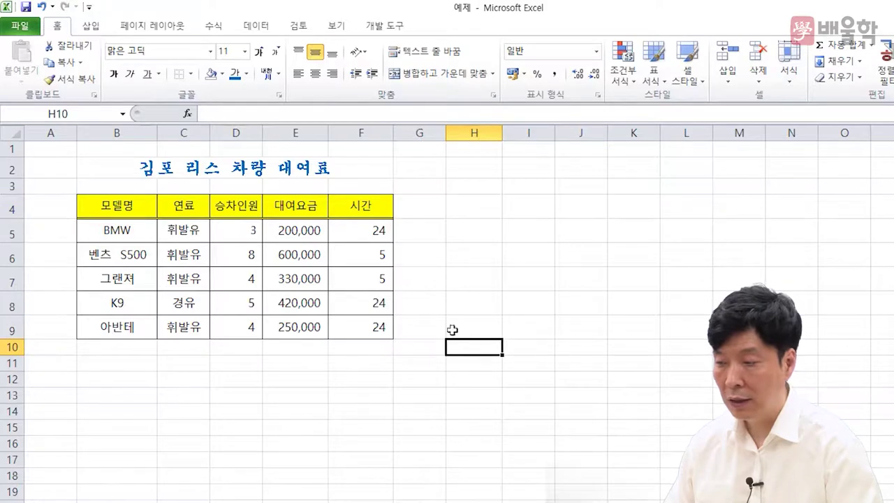
Check the print preview of the rental price table and return to the worksheet
{"action": "left_click", "coordinate": [31, 30]}
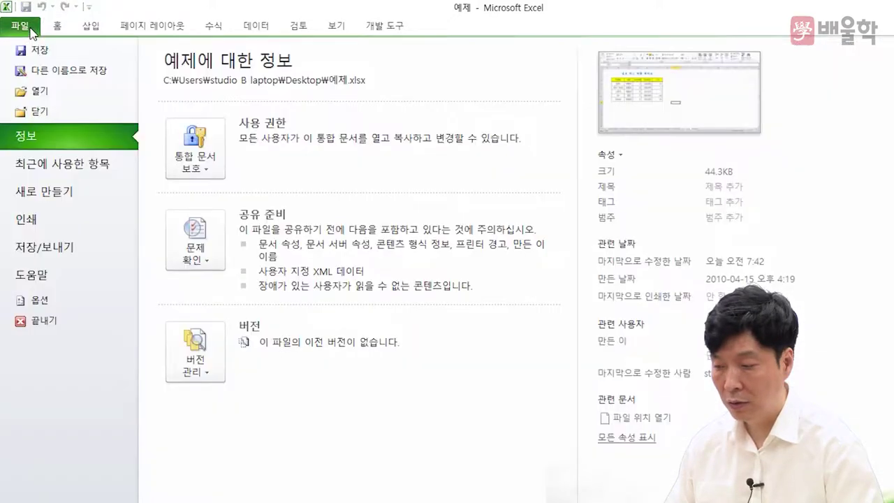
{"action": "left_click", "coordinate": [27, 221]}
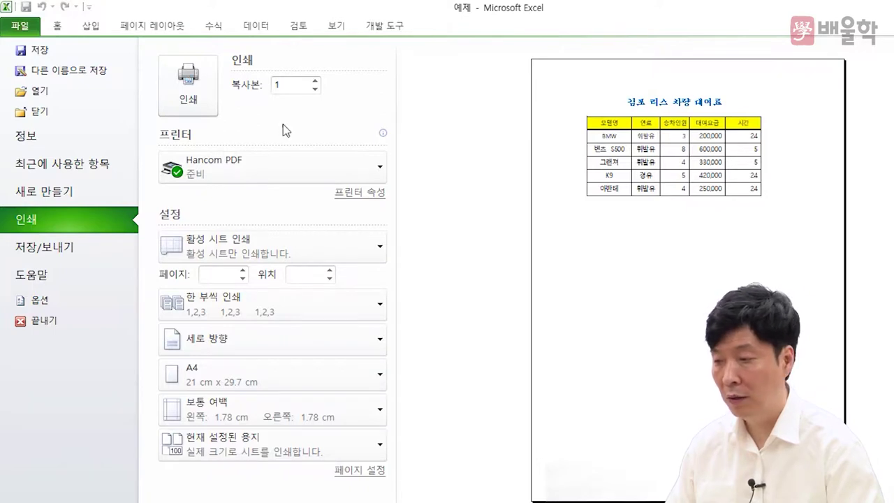
{"action": "left_click", "coordinate": [65, 30]}
Examine where the dotted page-break lines divide the worksheet around and below the table
{"action": "left_click", "coordinate": [293, 276]}
{"action": "scroll", "coordinate": [298, 293], "scroll_direction": "down", "scroll_amount": 8}
{"action": "scroll", "coordinate": [298, 302], "scroll_direction": "up", "scroll_amount": 8}
{"action": "scroll", "coordinate": [317, 301], "scroll_direction": "down", "scroll_amount": 3}
{"action": "scroll", "coordinate": [329, 289], "scroll_direction": "down", "scroll_amount": 6}
{"action": "scroll", "coordinate": [349, 273], "scroll_direction": "up", "scroll_amount": 8}
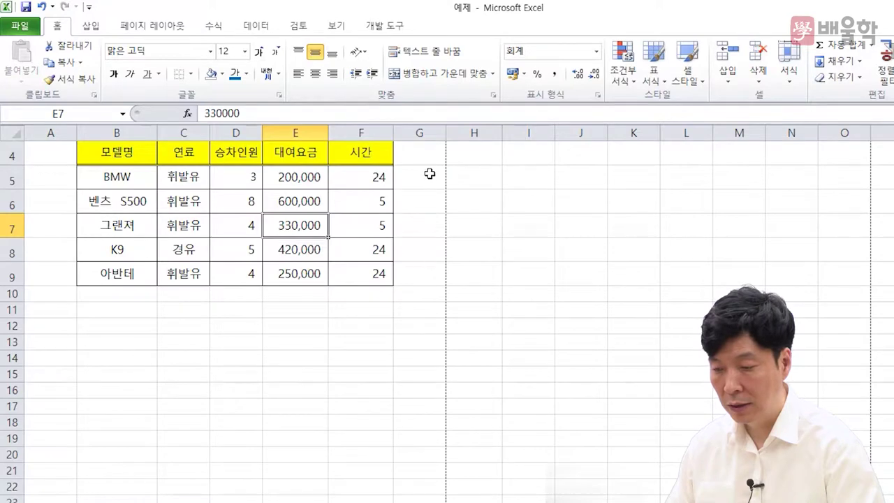
{"action": "scroll", "coordinate": [421, 371], "scroll_direction": "down", "scroll_amount": 6}
{"action": "scroll", "coordinate": [381, 405], "scroll_direction": "up", "scroll_amount": 4}
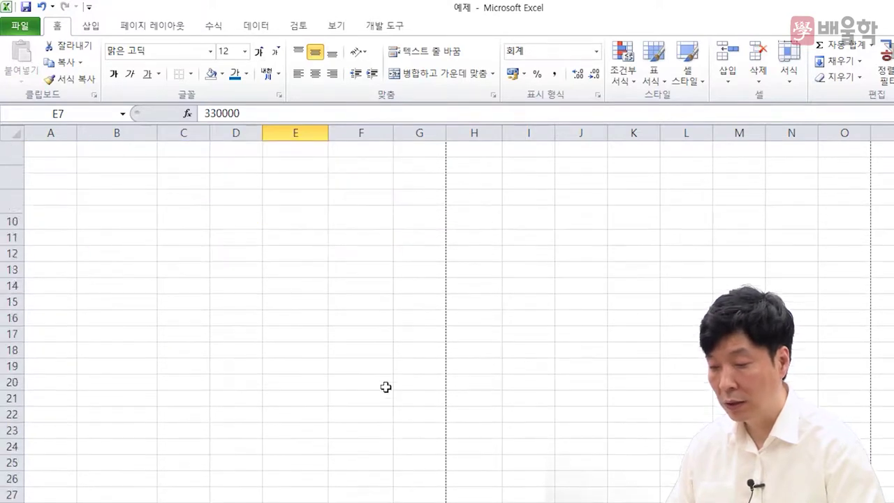
{"action": "scroll", "coordinate": [386, 386], "scroll_direction": "up", "scroll_amount": 3}
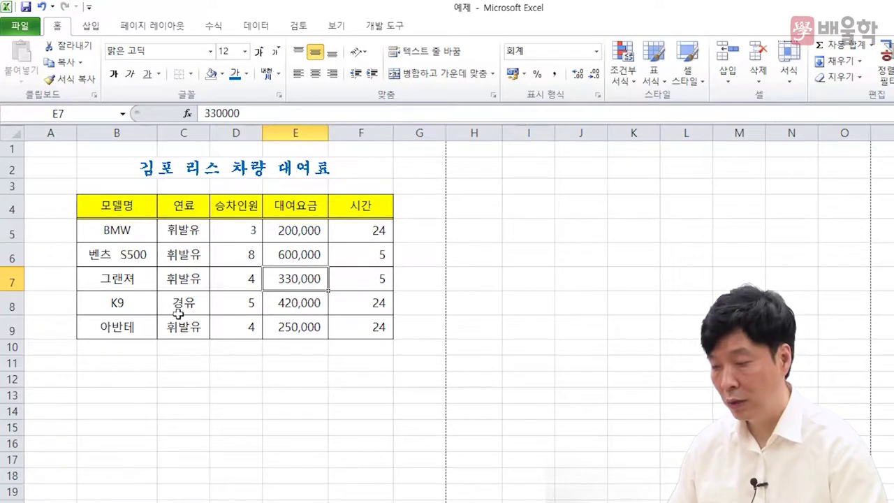
{"action": "left_click", "coordinate": [229, 322]}
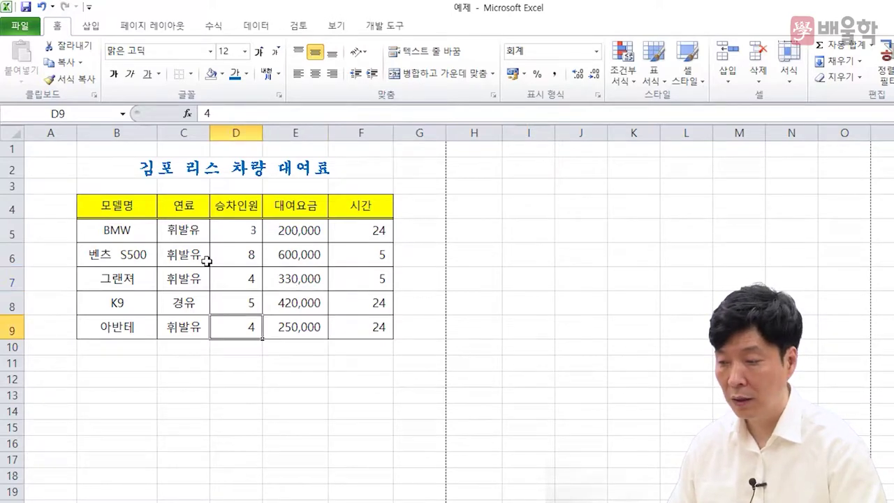
{"action": "left_click", "coordinate": [205, 259]}
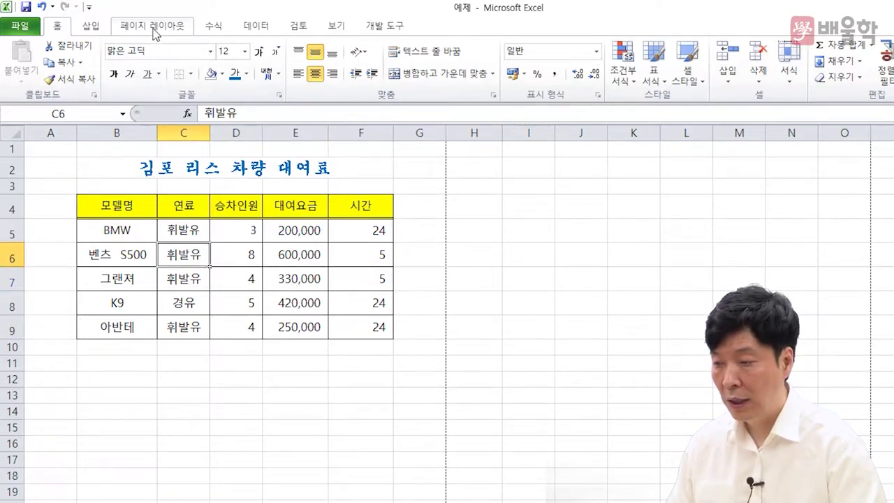
In the custom margin settings, try vertical centering (세로) and keep only horizontal centering (가로) of the table on the printed page
{"action": "left_click", "coordinate": [154, 27]}
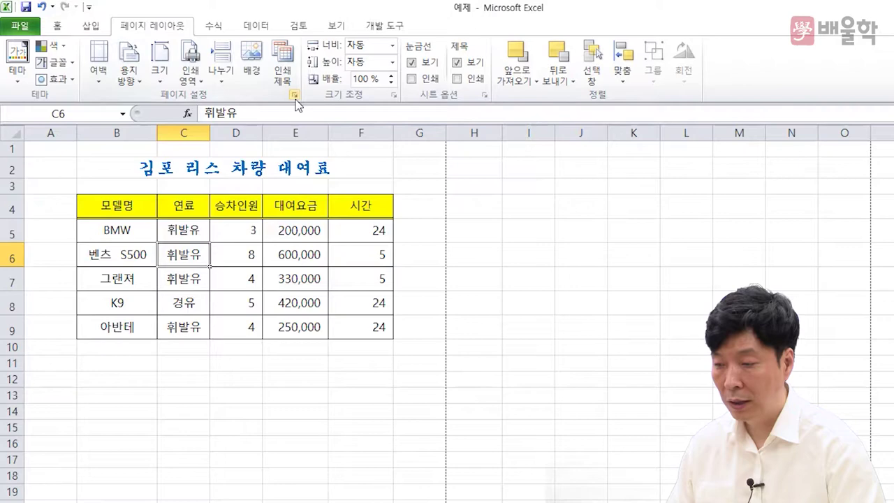
{"action": "left_click", "coordinate": [105, 83]}
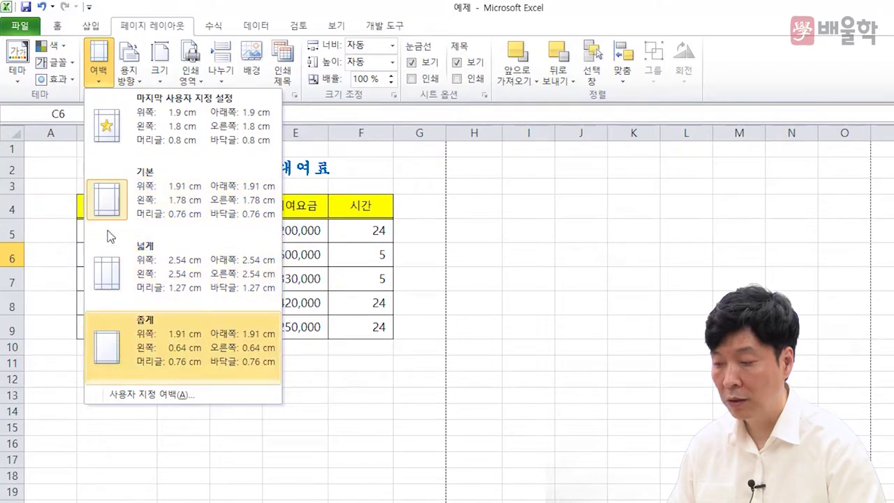
{"action": "left_click", "coordinate": [121, 395]}
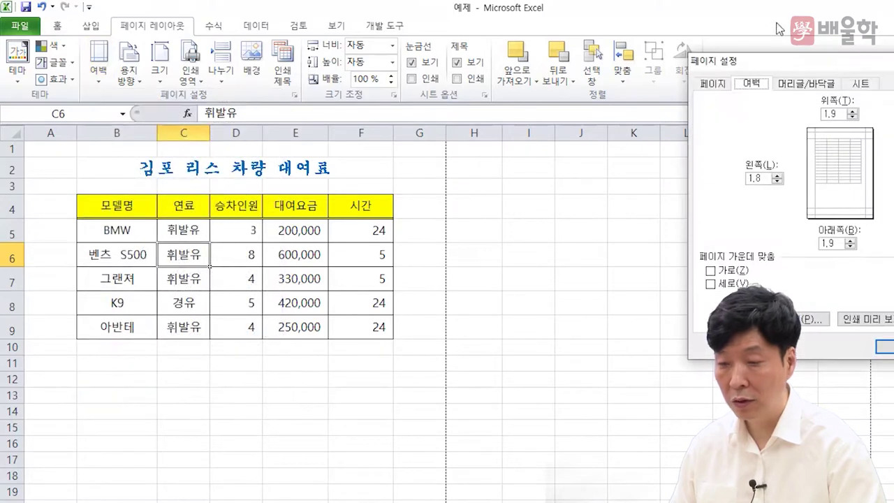
{"action": "left_click_drag", "start_coordinate": [773, 62], "coordinate": [278, 59]}
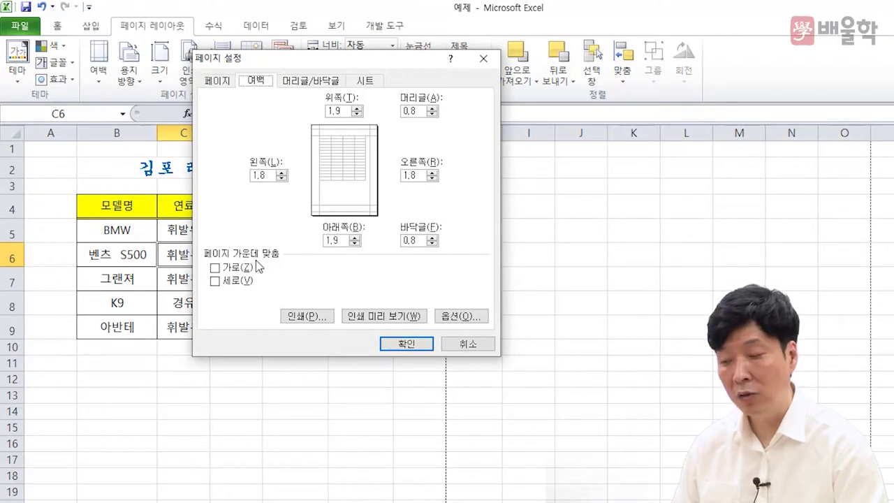
{"action": "left_click", "coordinate": [218, 271]}
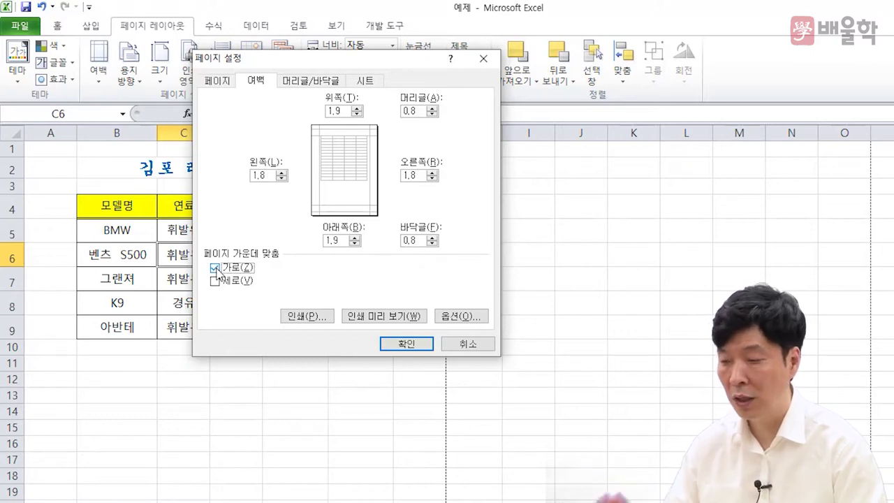
{"action": "left_click", "coordinate": [216, 282]}
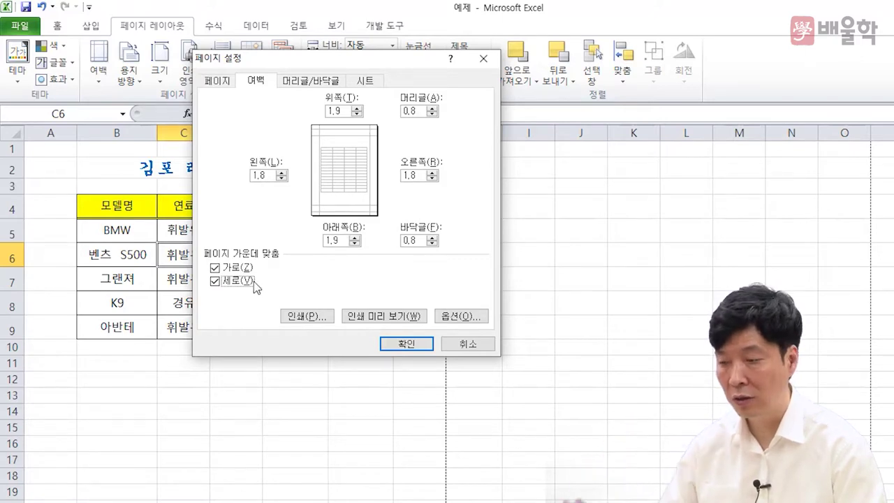
{"action": "left_click", "coordinate": [216, 282]}
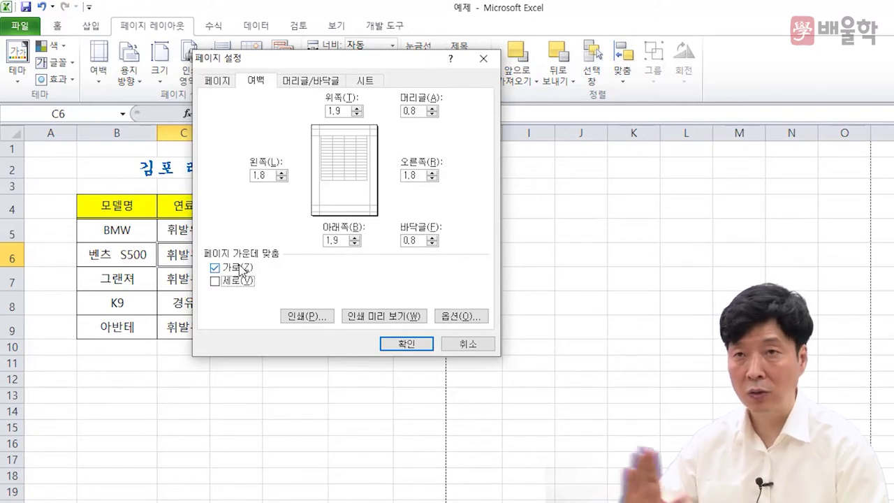
{"action": "left_click", "coordinate": [402, 342]}
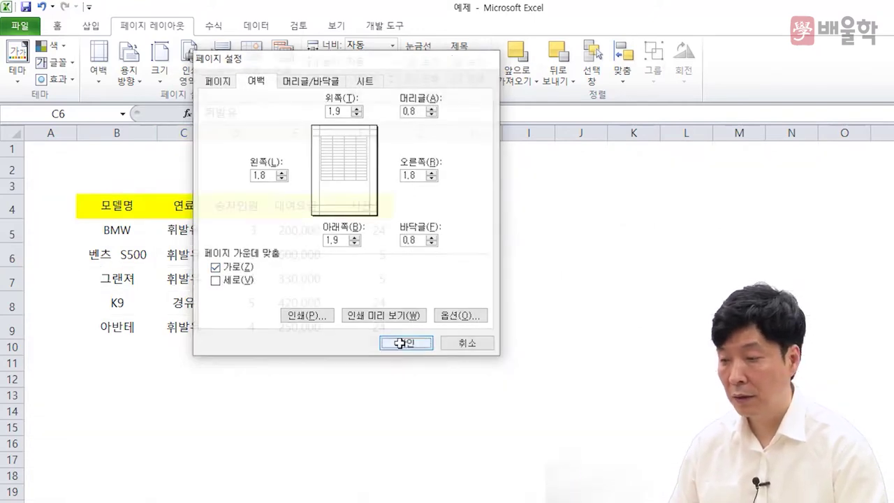
{"action": "left_click", "coordinate": [317, 365]}
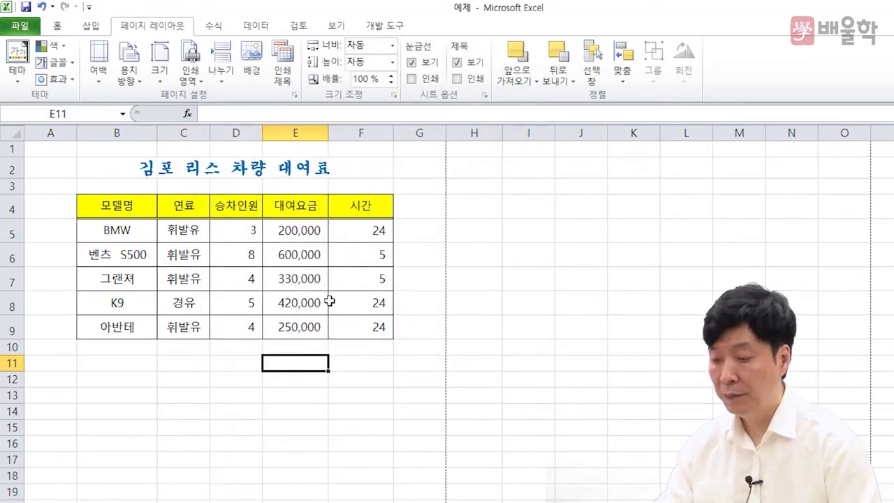